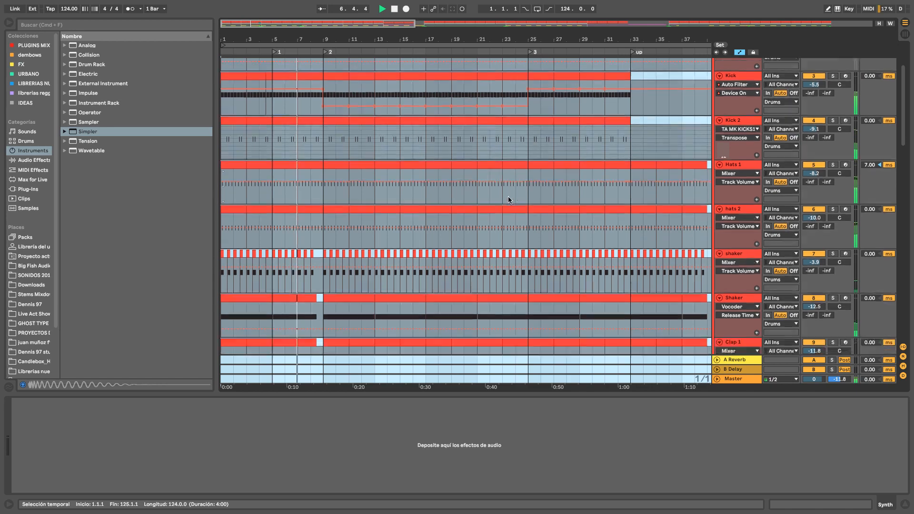
Step: Play through the intro and skip ahead toward section 3 while examining the bass, vocal and Fx tracks
scroll(474, 186, "down", 15)
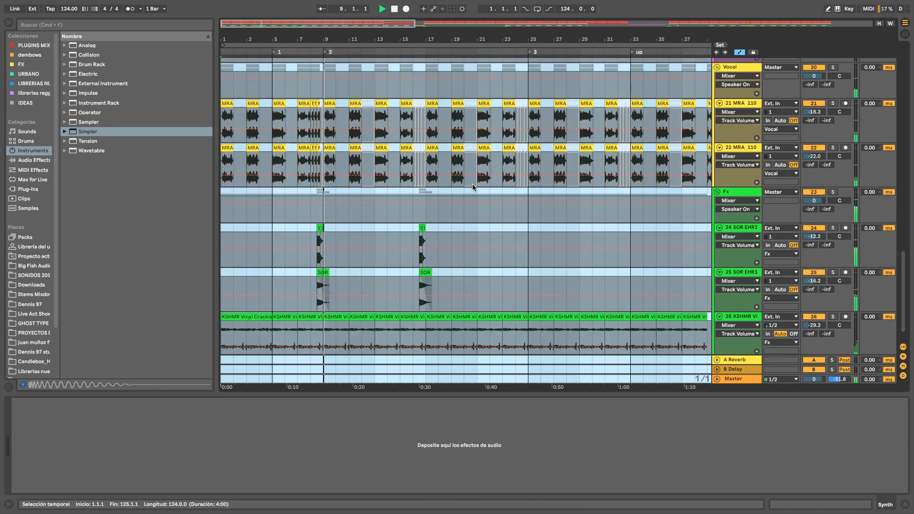
scroll(476, 188, "up", 1)
scroll(477, 188, "up", 10)
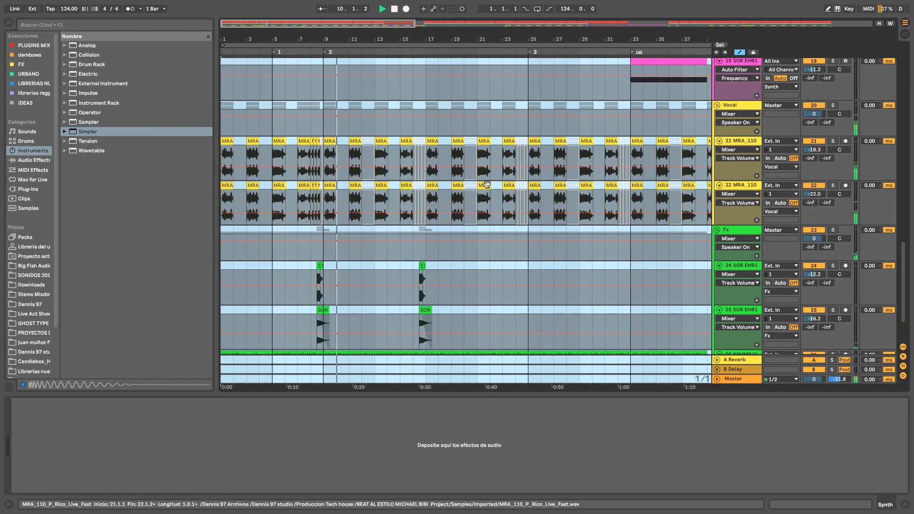
scroll(459, 138, "up", 5)
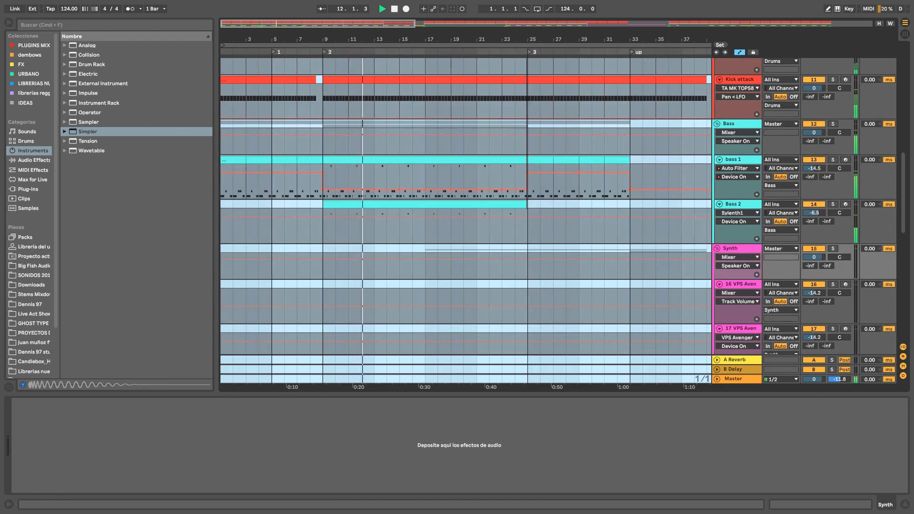
scroll(486, 52, "right", 5)
left_click(435, 58)
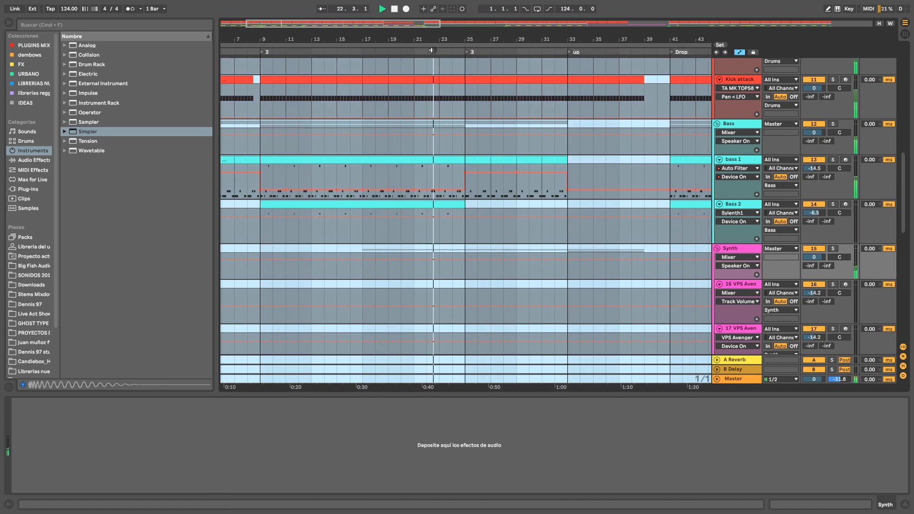
scroll(402, 147, "right", 3)
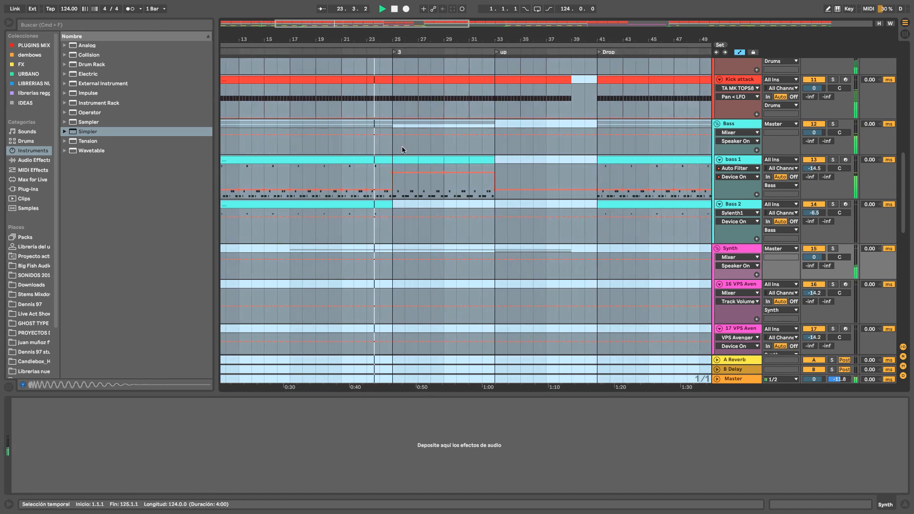
scroll(405, 152, "down", 15)
scroll(416, 165, "up", 4)
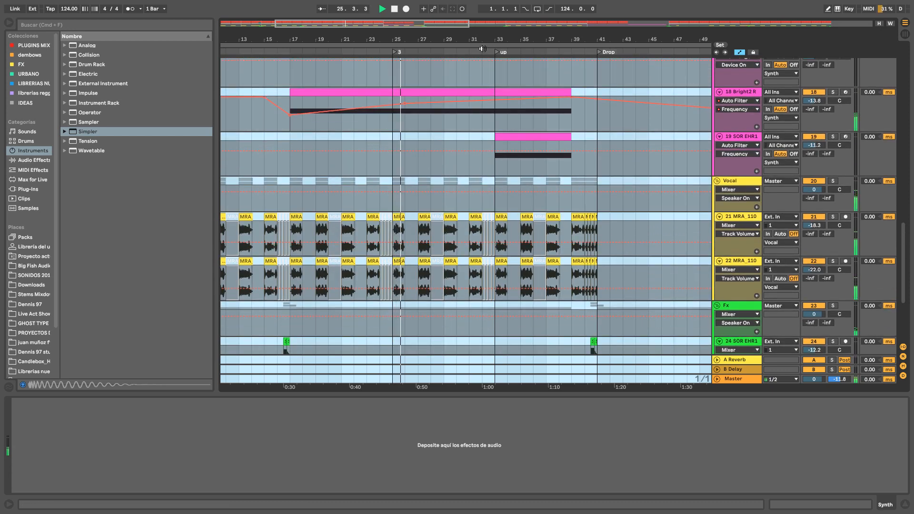
Step: Skip playback ahead through the up section into the Drop, and stop it while viewing the drum tracks
left_click(481, 81)
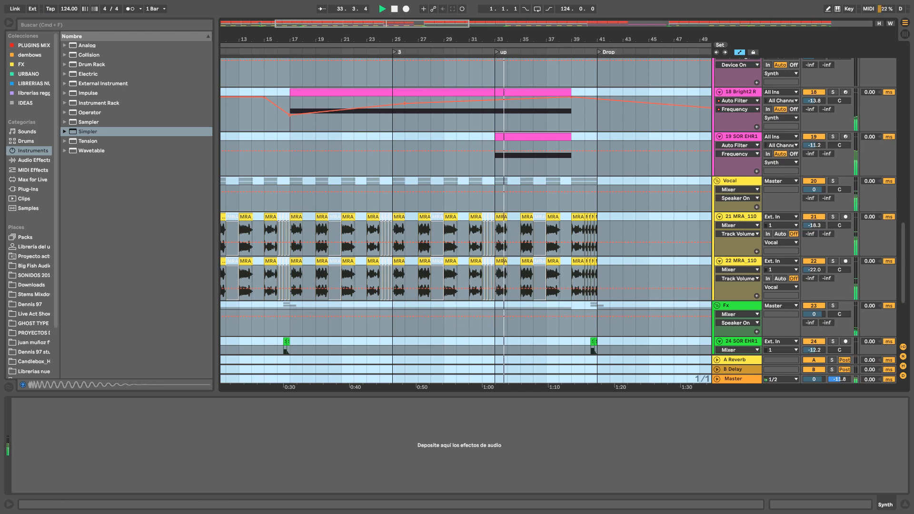
scroll(524, 52, "right", 5)
left_click(459, 52)
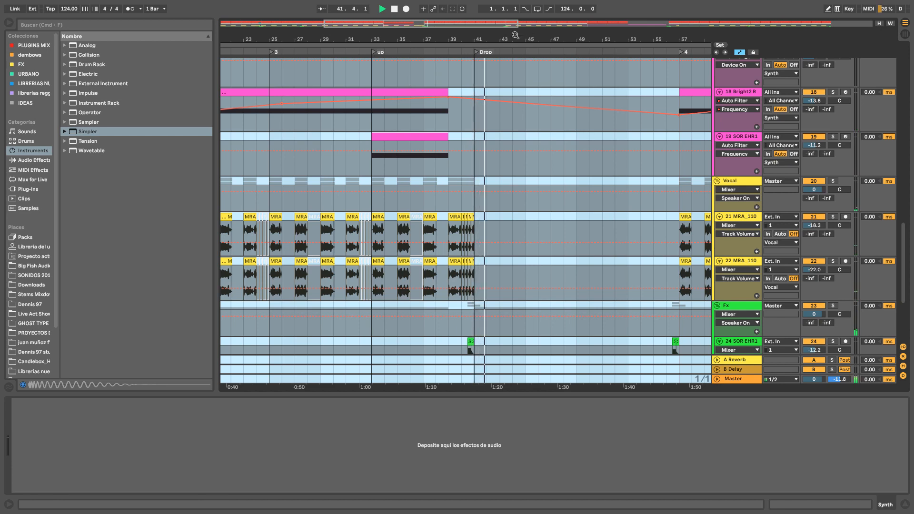
key("minus")
scroll(414, 155, "up", 5)
scroll(419, 157, "up", 8)
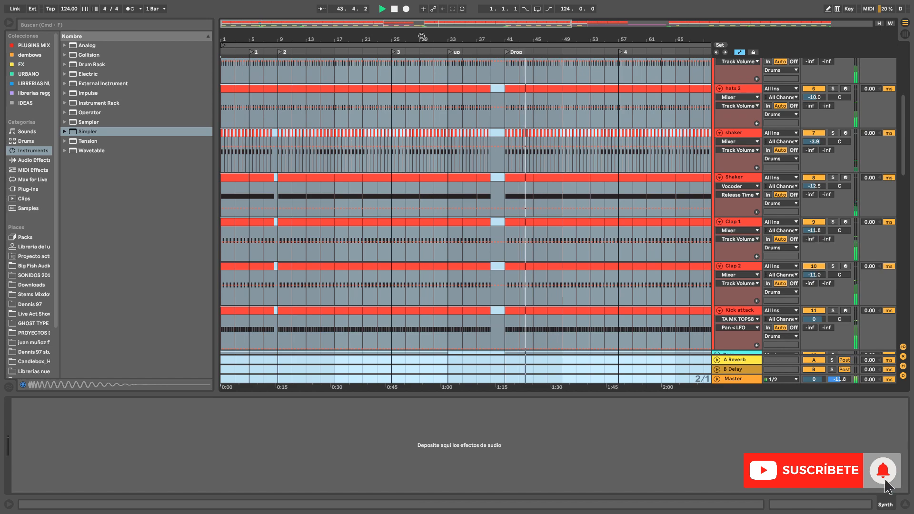
key("space")
Step: Examine the drum, bass, synth, vocal and Fx tracks from the arrangement's start into section 4
left_click(376, 36)
scroll(619, 142, "down", 8)
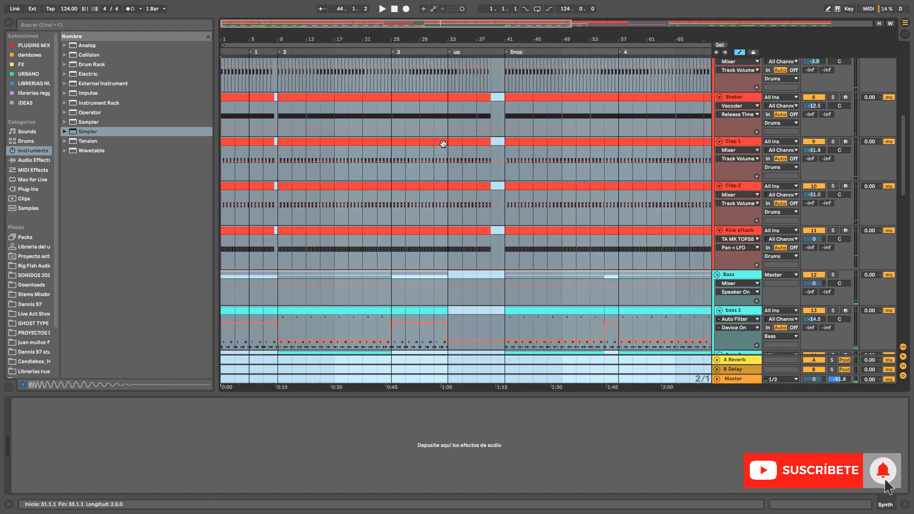
scroll(619, 141, "down", 10)
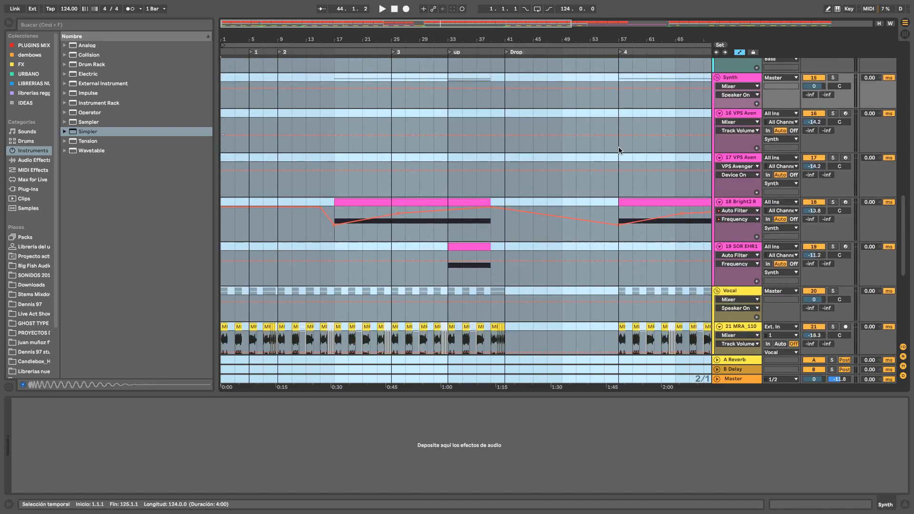
scroll(614, 146, "up", 6)
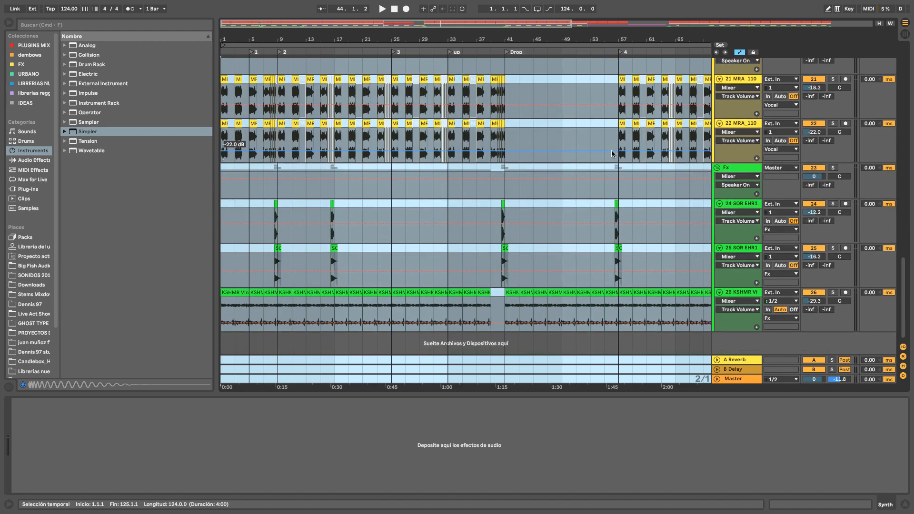
scroll(603, 135, "up", 6)
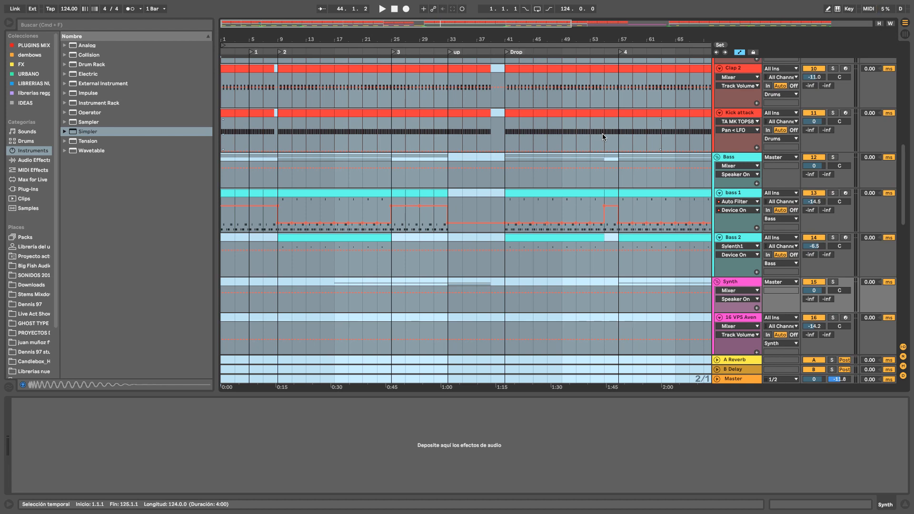
scroll(606, 136, "up", 6)
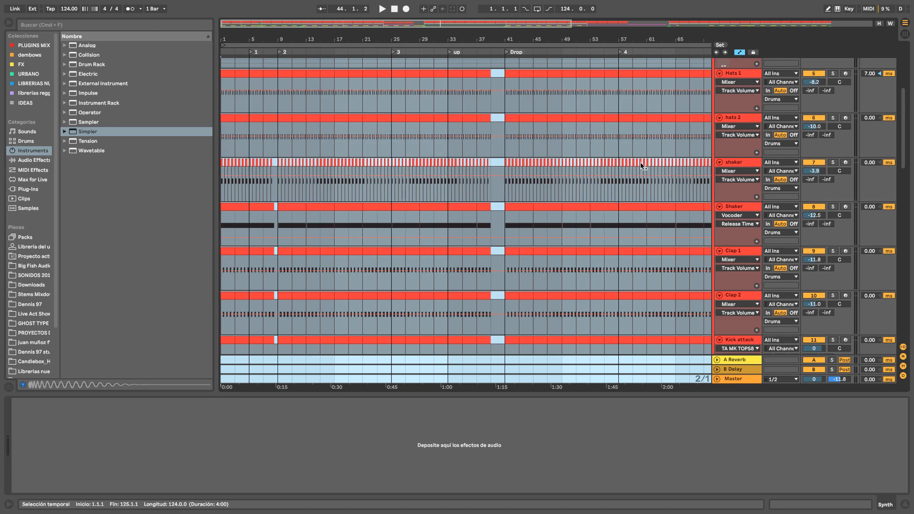
scroll(584, 170, "up", 1)
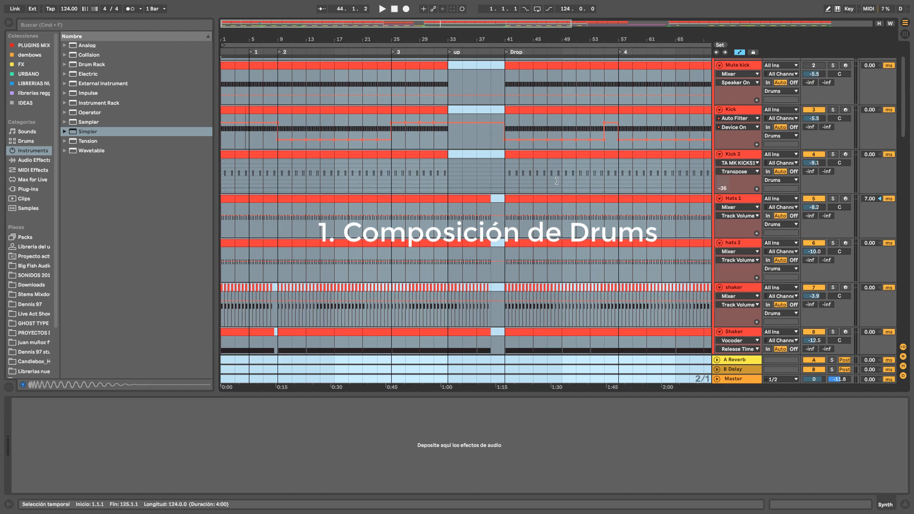
scroll(622, 190, "down", 6)
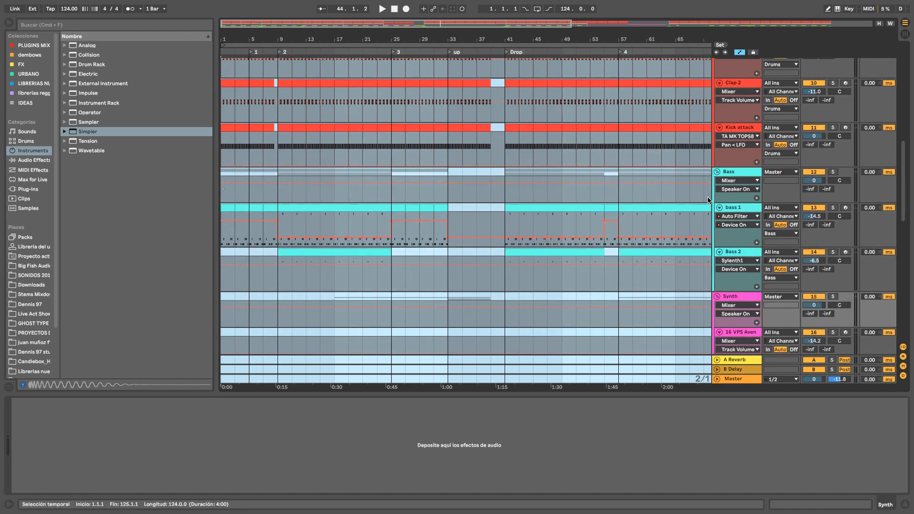
scroll(676, 191, "down", 2)
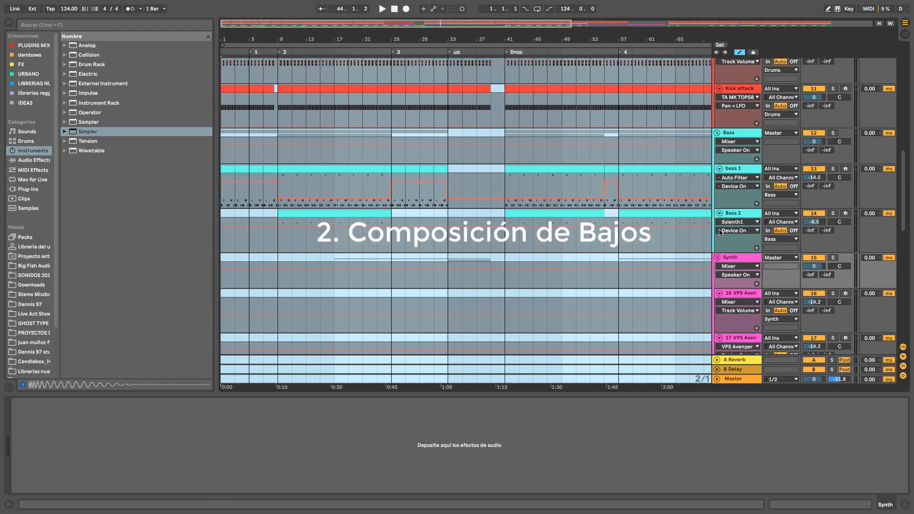
scroll(699, 217, "down", 10)
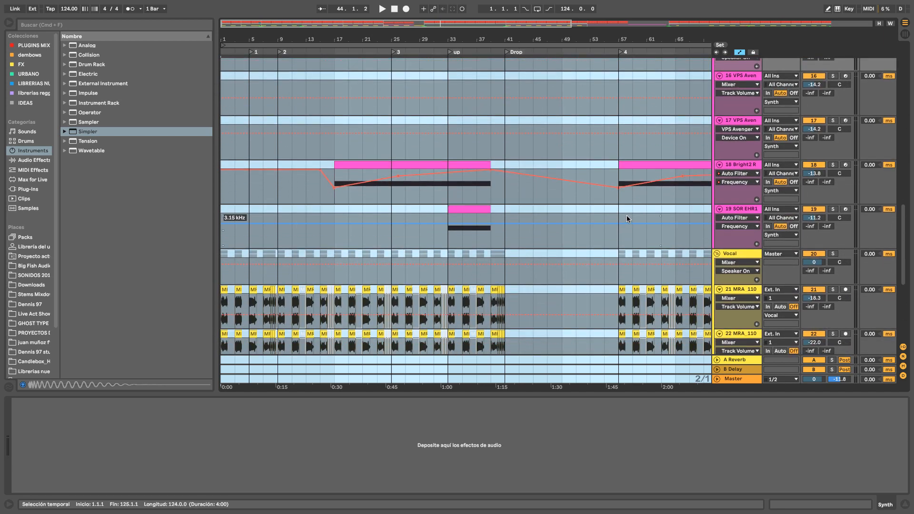
Step: Fit the whole arrangement in view and examine the Synth, Vocal, Fx and Drums groups
key("w")
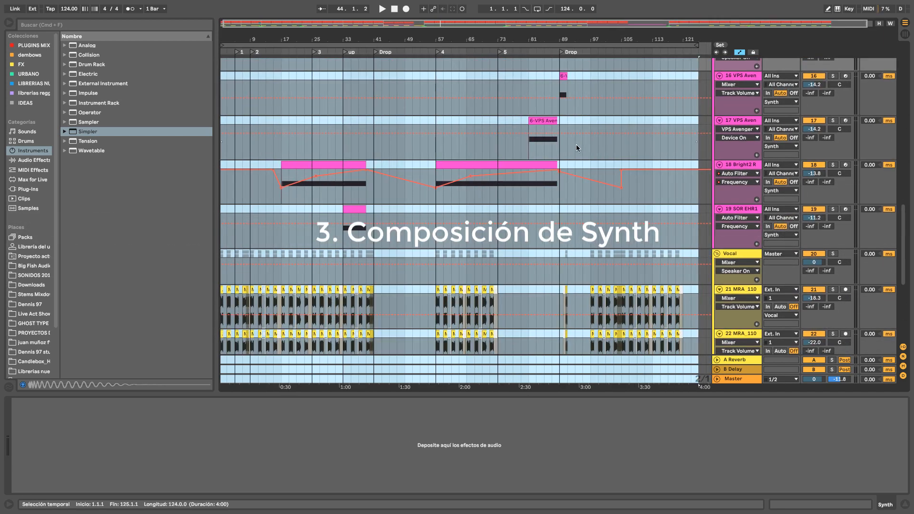
scroll(628, 186, "up", 3)
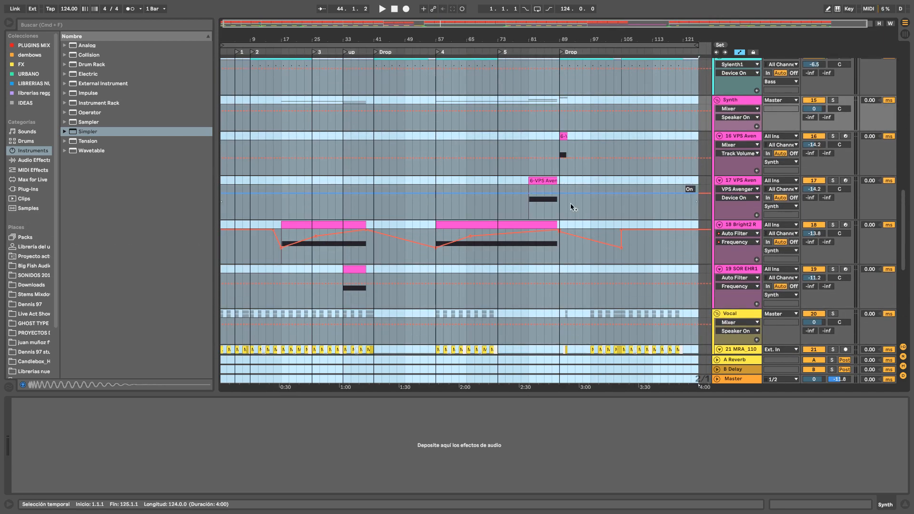
scroll(481, 201, "down", 8)
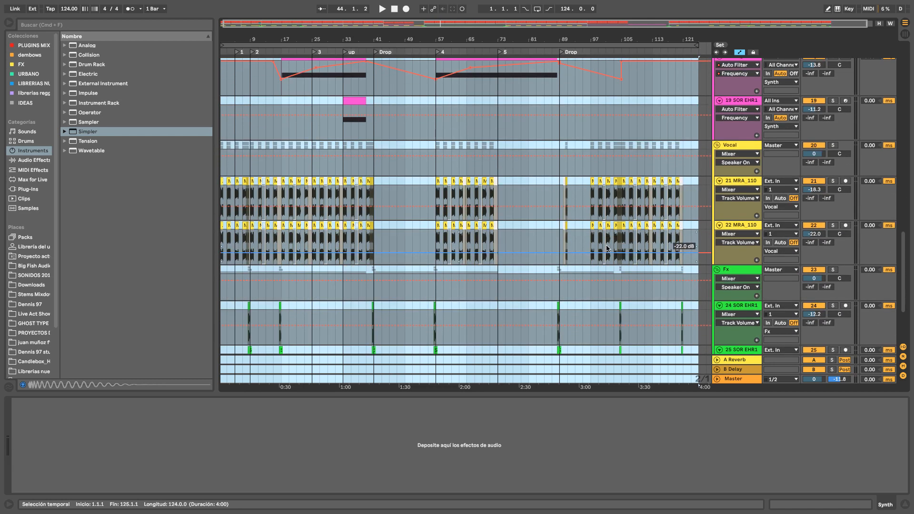
scroll(533, 228, "down", 5)
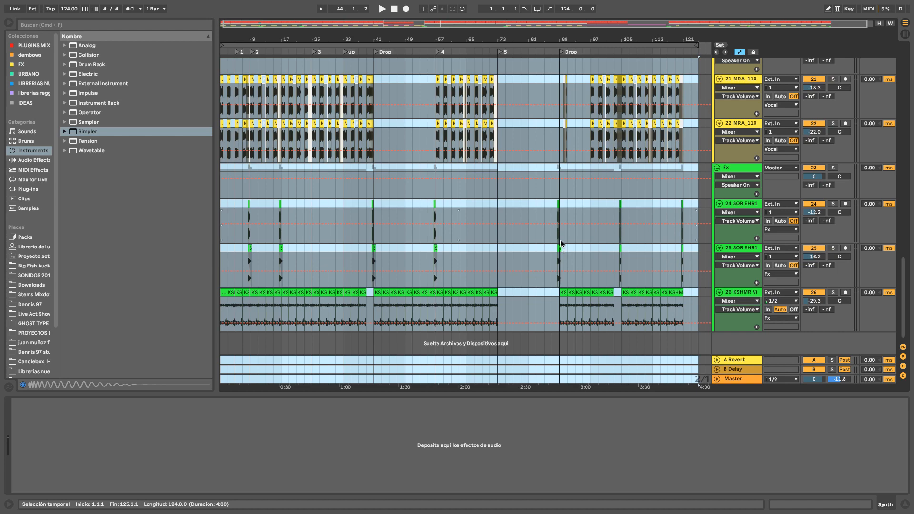
scroll(404, 201, "up", 20)
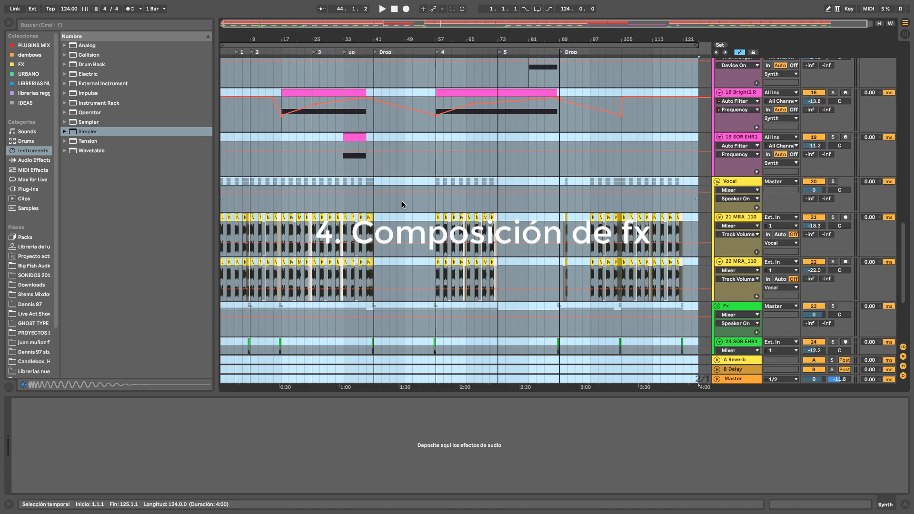
scroll(405, 202, "up", 8)
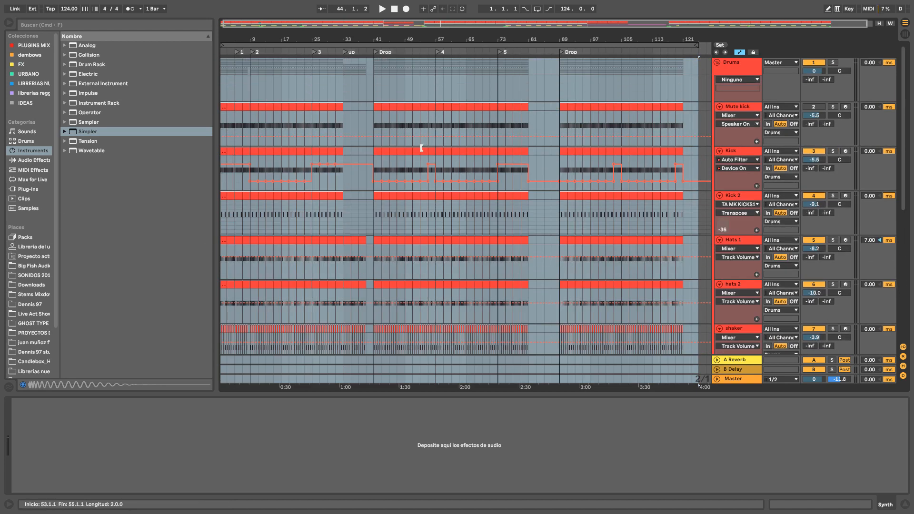
scroll(435, 149, "up", 4)
scroll(474, 166, "up", 4)
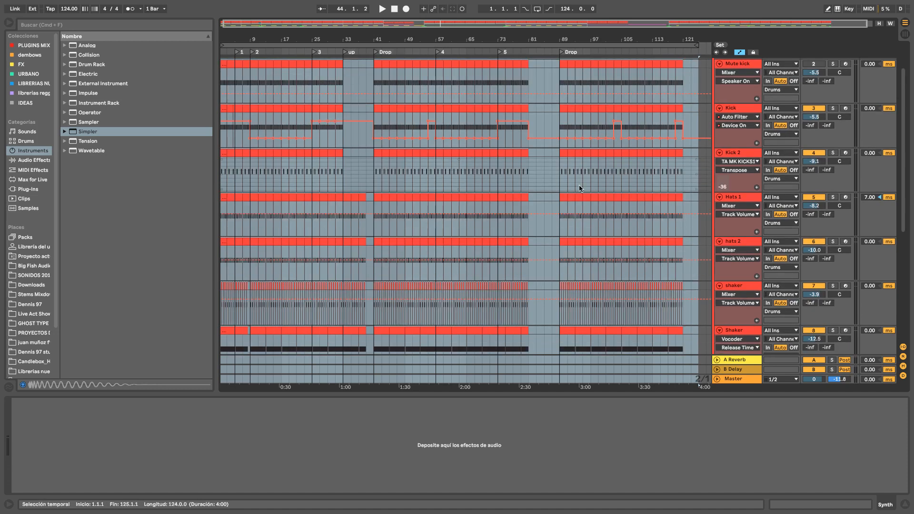
Step: Show the Kick 2 and Hats 1 devices and insert an audio track below Hats 1
left_click(739, 154)
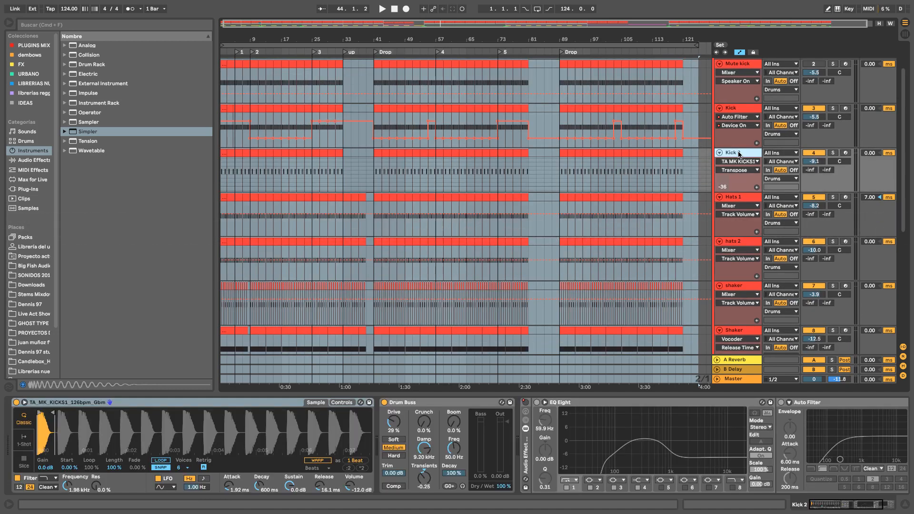
left_click(736, 197)
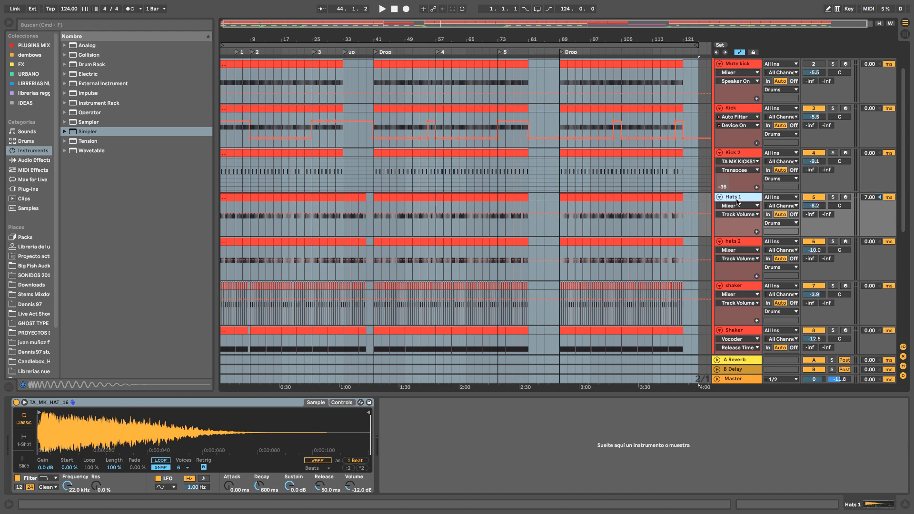
key("super+t")
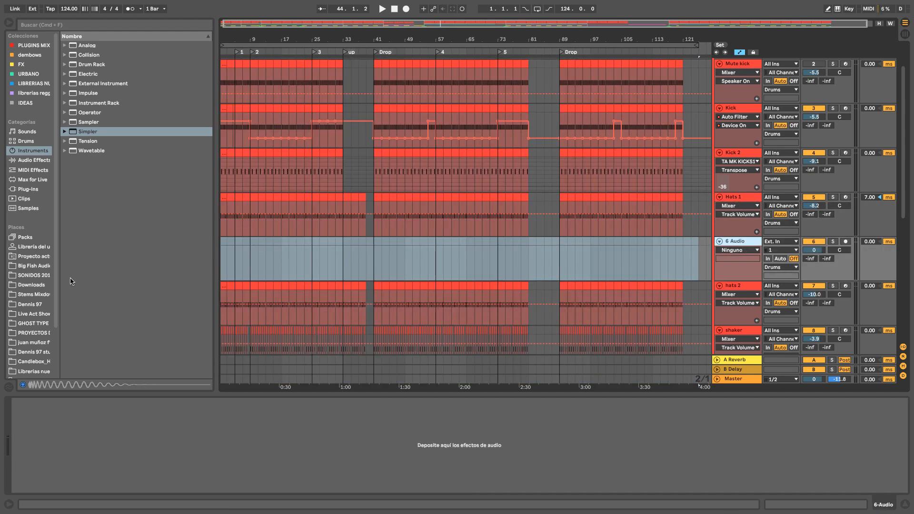
Step: Place the TA_MK_KICK_5.wav sample from the SINGLE_HITS KICK folder at bar 51 on the new audio track
left_click(28, 275)
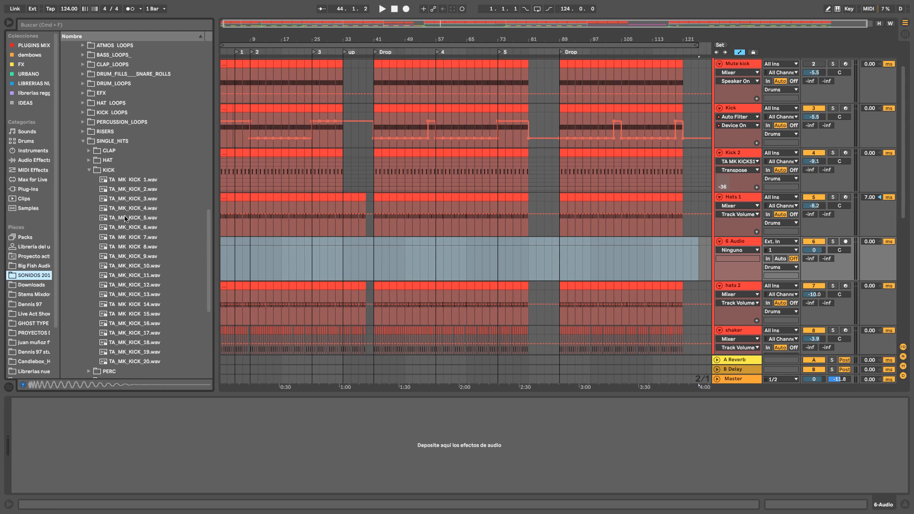
left_click(126, 219)
left_click(412, 255)
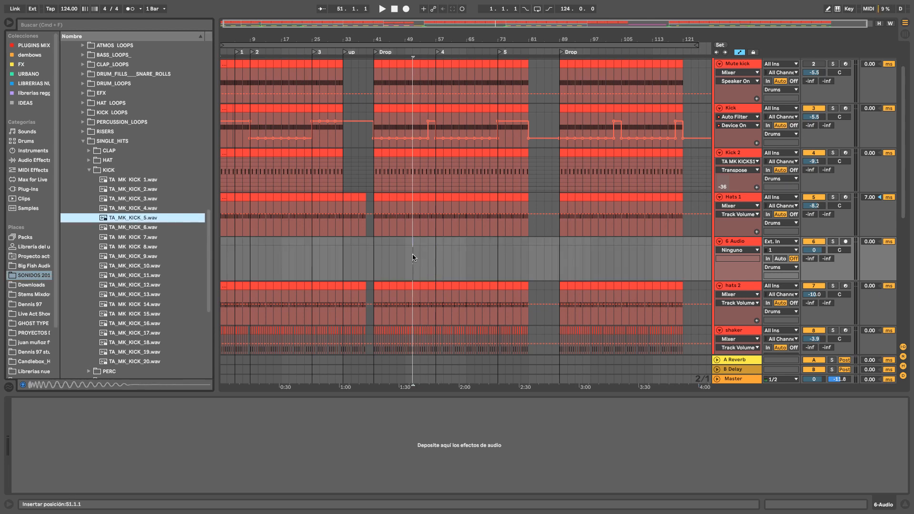
key("Return")
key("plus")
key("plus")
key("plus")
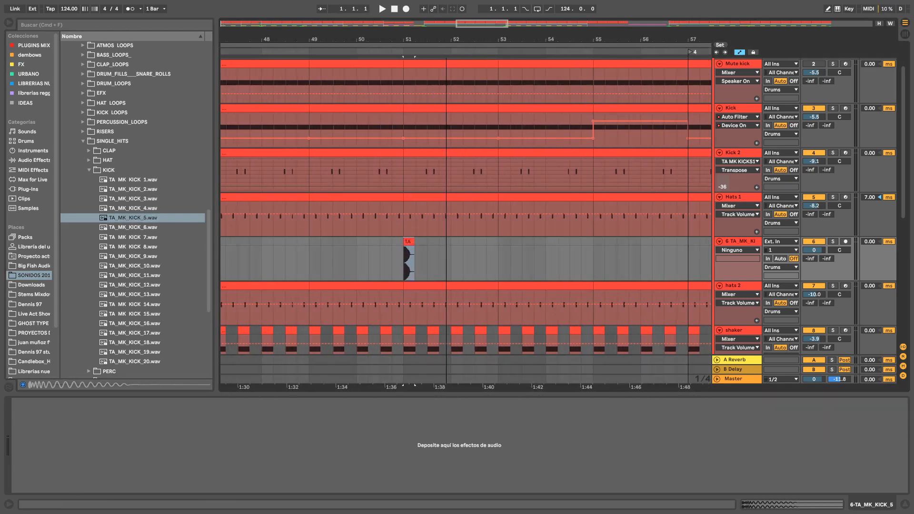
Step: Undo the kick sample placement and the audio track insertion
key("minus")
key("minus")
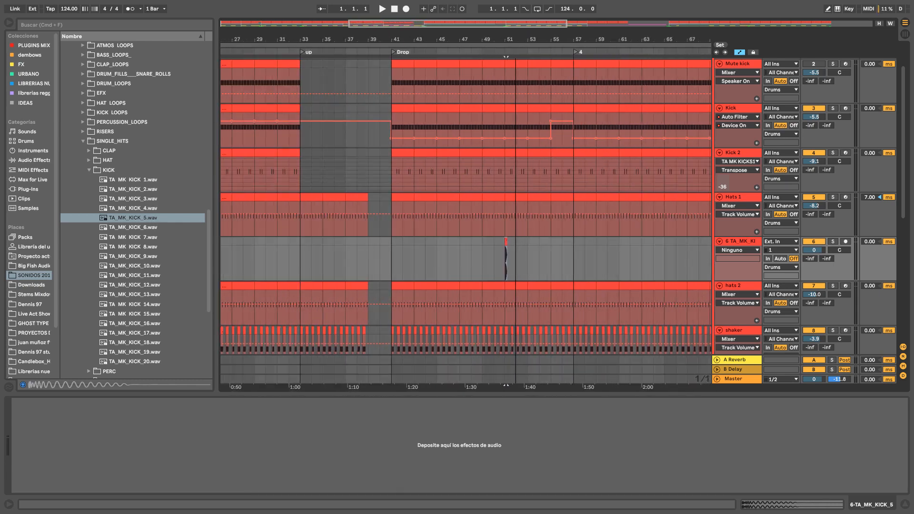
key("super+z")
Step: Insert a MIDI track directly below the hats 2 track in the Drums group
left_click(733, 282)
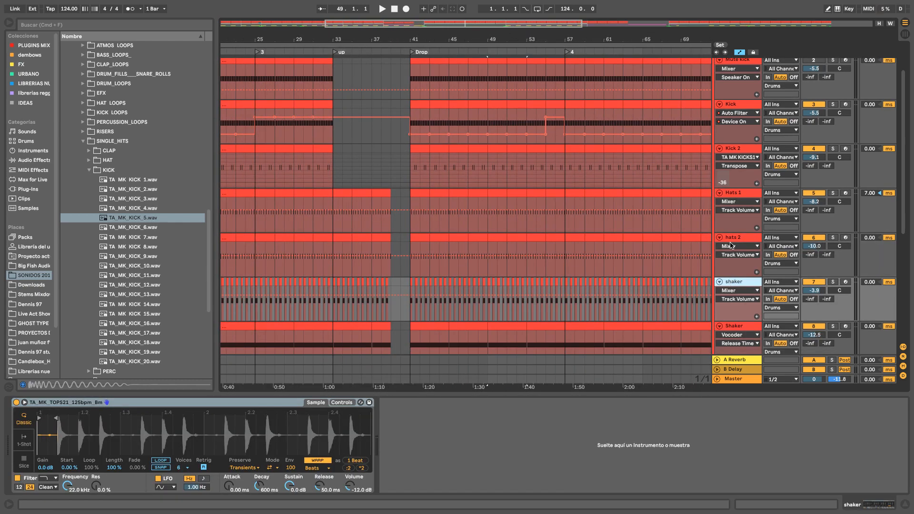
scroll(732, 246, "down", 2)
right_click(740, 201)
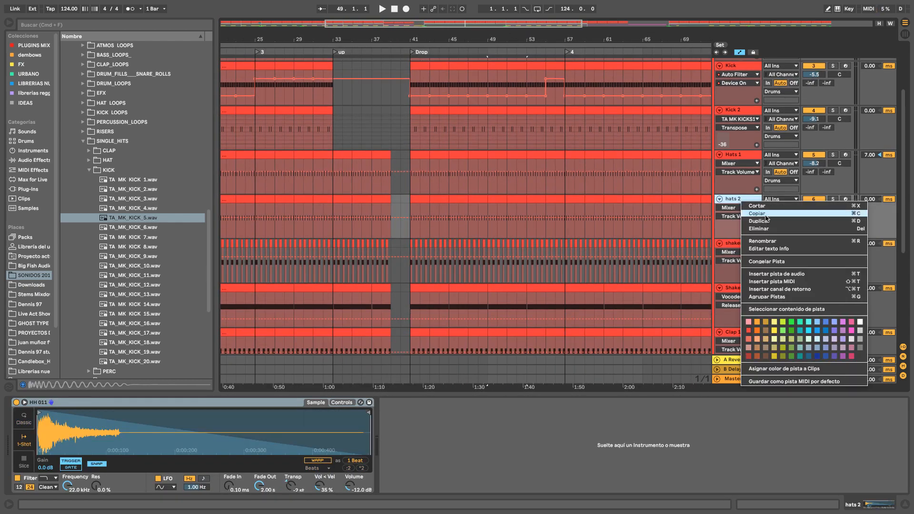
left_click(781, 282)
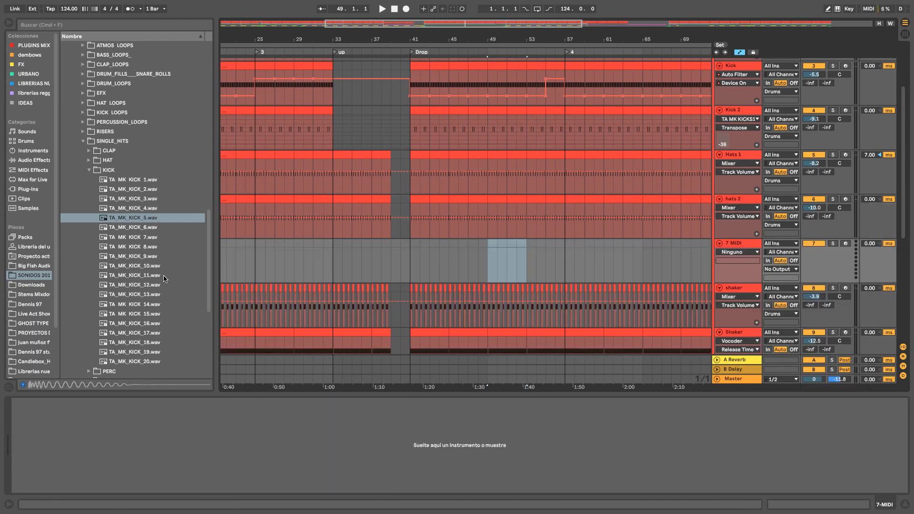
Step: Load the TA_MK_KICK_5.wav sample into the new MIDI track and view its Simpler control and sample pages
scroll(157, 267, "down", 1)
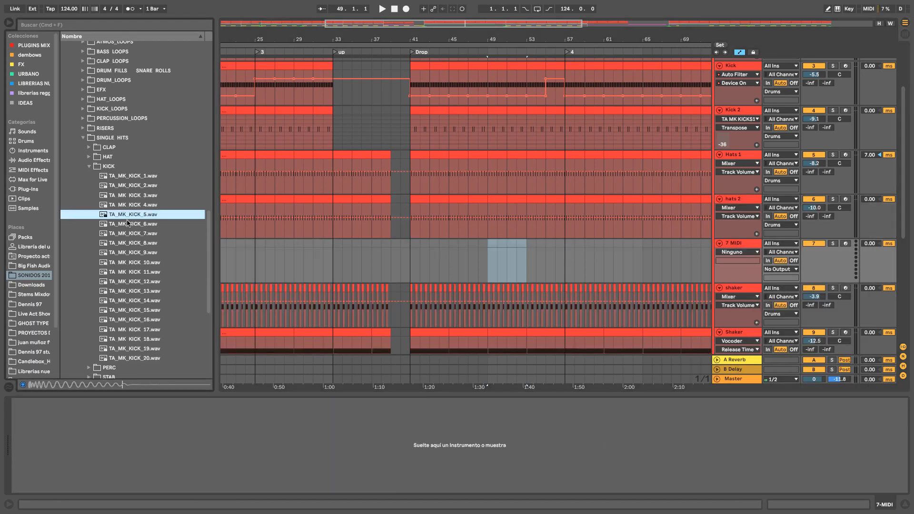
left_click_drag(123, 215, 457, 444)
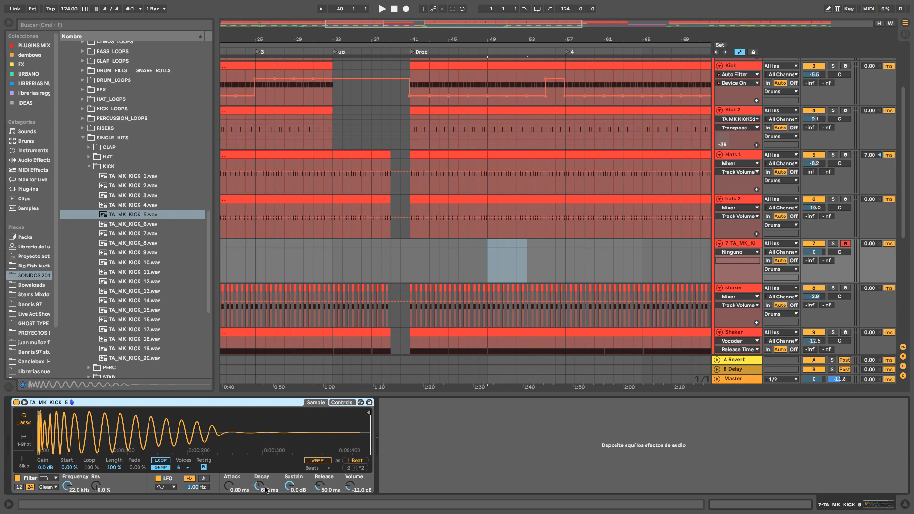
left_click(342, 402)
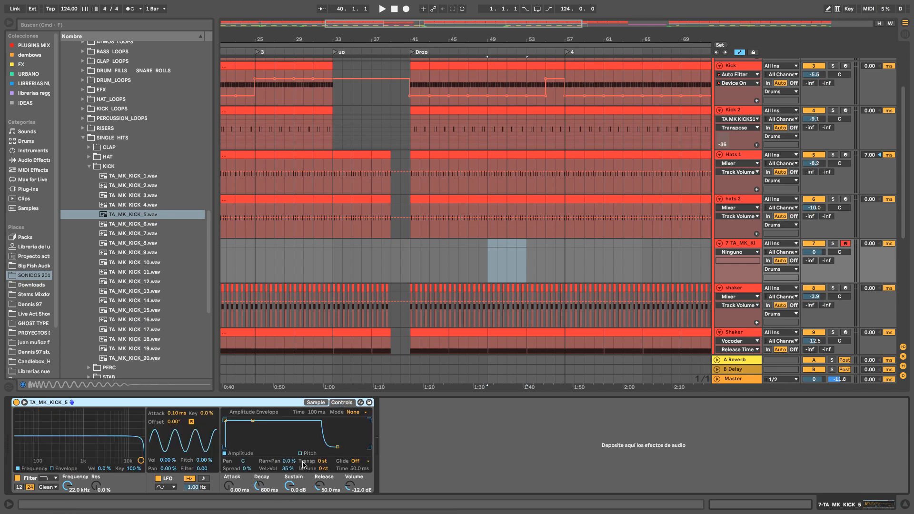
left_click(322, 404)
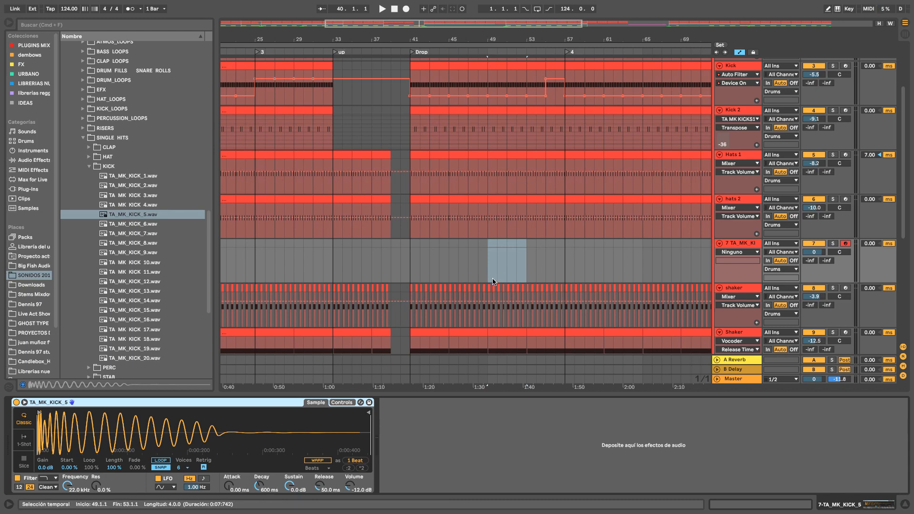
Step: Delete the MIDI track holding the TA_MK_KICK_5 sample
key("Delete")
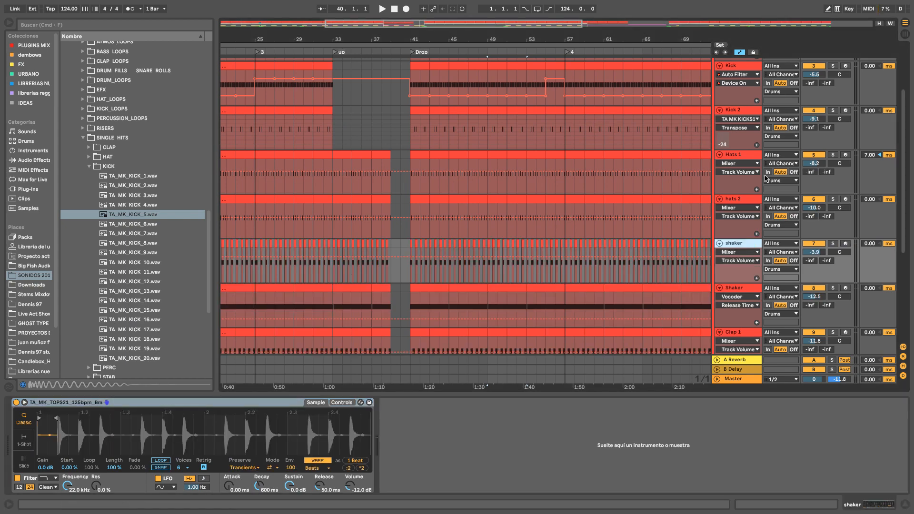
Step: Solo the Kick track, play it from bar 41, and switch off its Drum Buss and EQ Eight
scroll(689, 185, "up", 4)
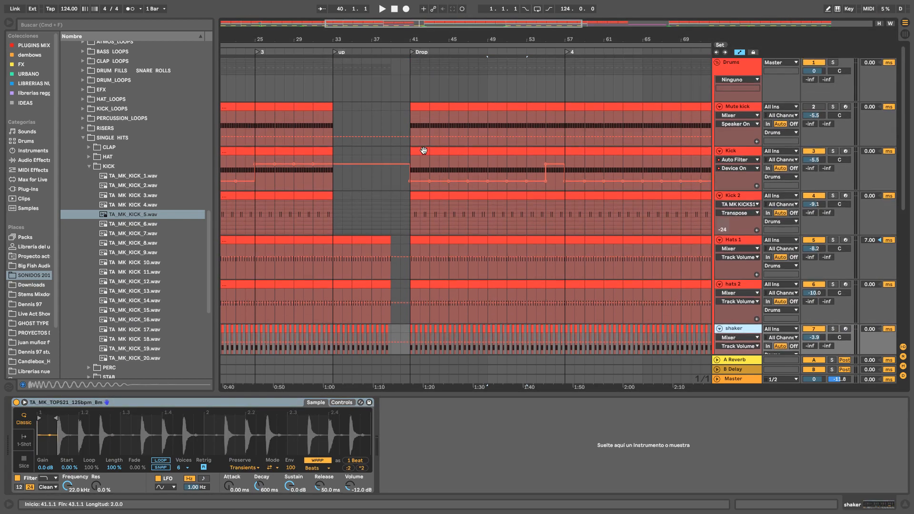
left_click_drag(421, 149, 429, 150)
left_click(833, 151)
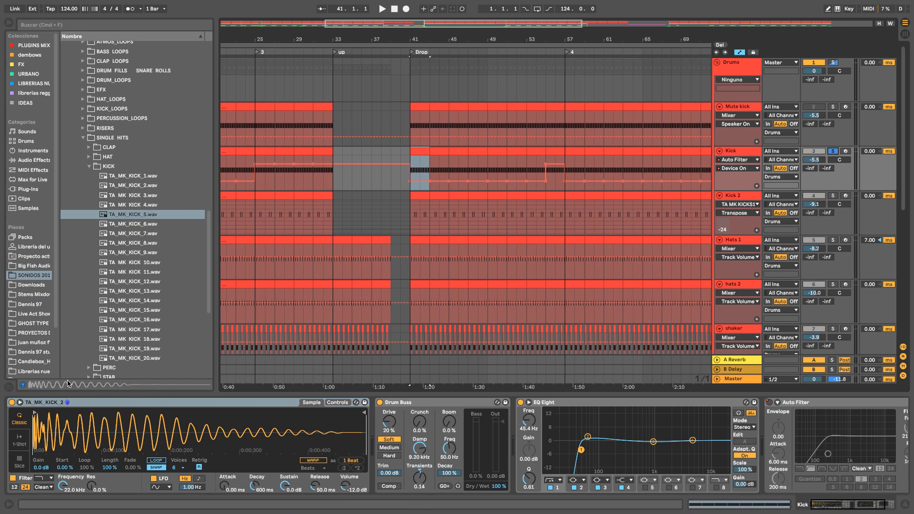
key("space")
left_click(380, 403)
left_click(521, 403)
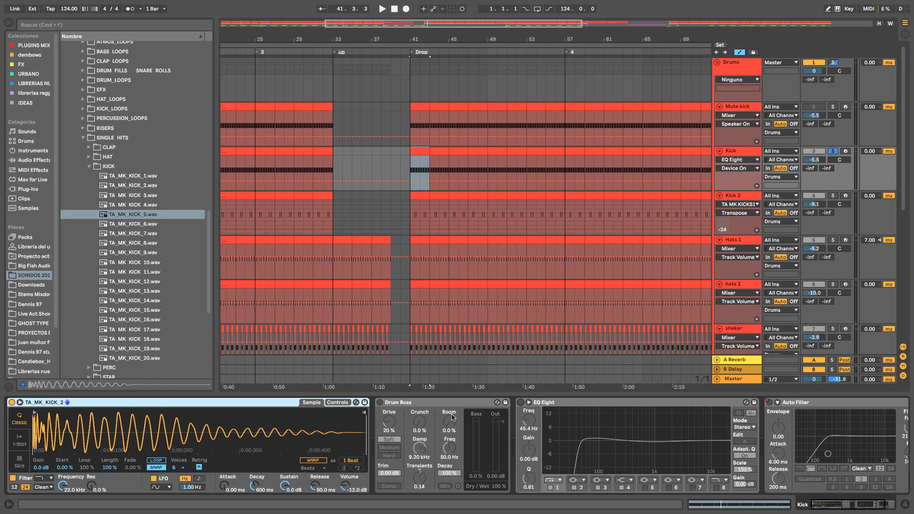
Step: Switch the Kick track's Drum Buss back on and play the soloed kick from bar 41
left_click(380, 402)
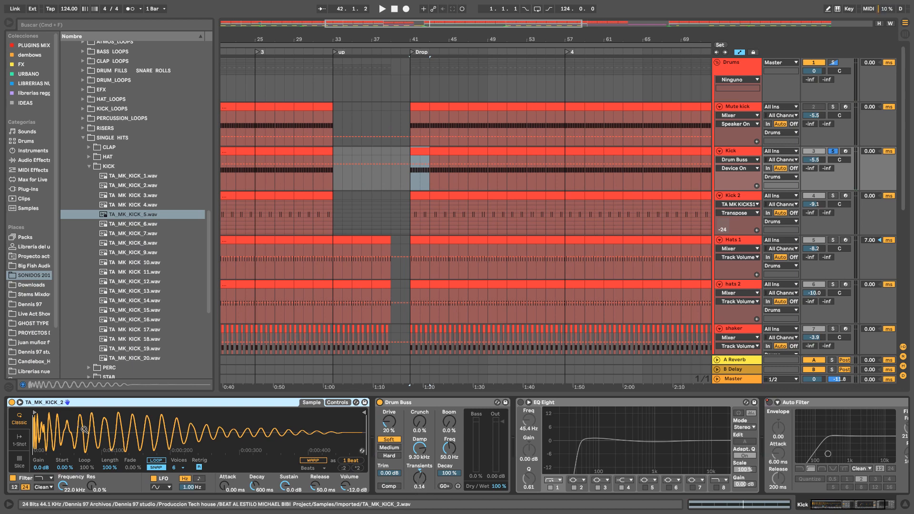
key("space")
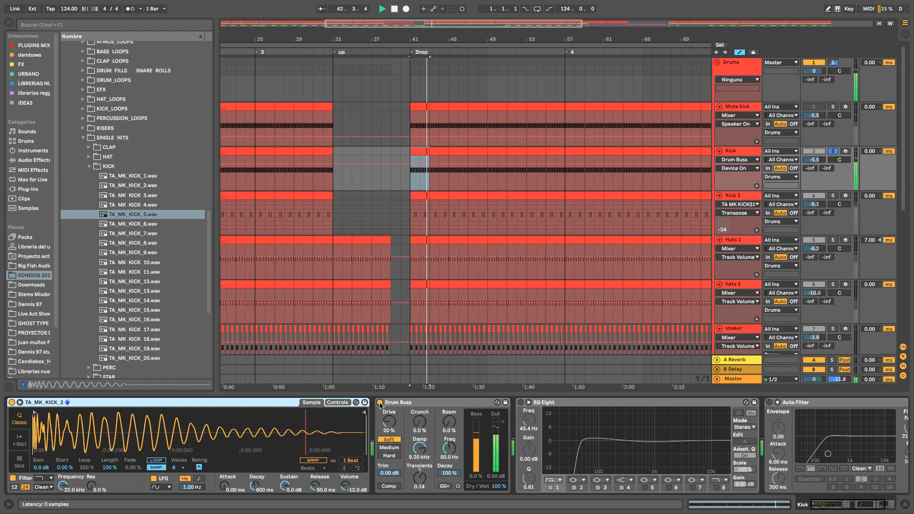
key("space")
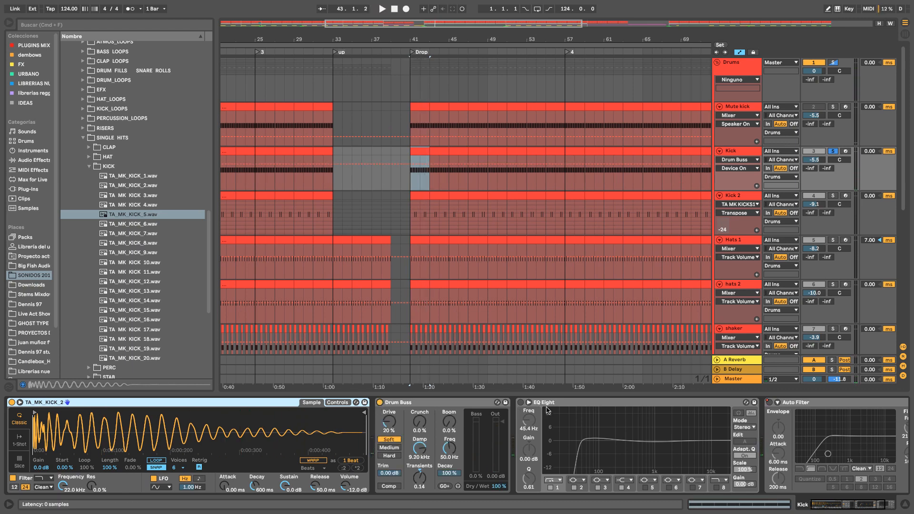
Step: Switch the Kick track's EQ Eight back on, play the kick, and select the EQ's second band
scroll(461, 441, "right", 5)
left_click(406, 403)
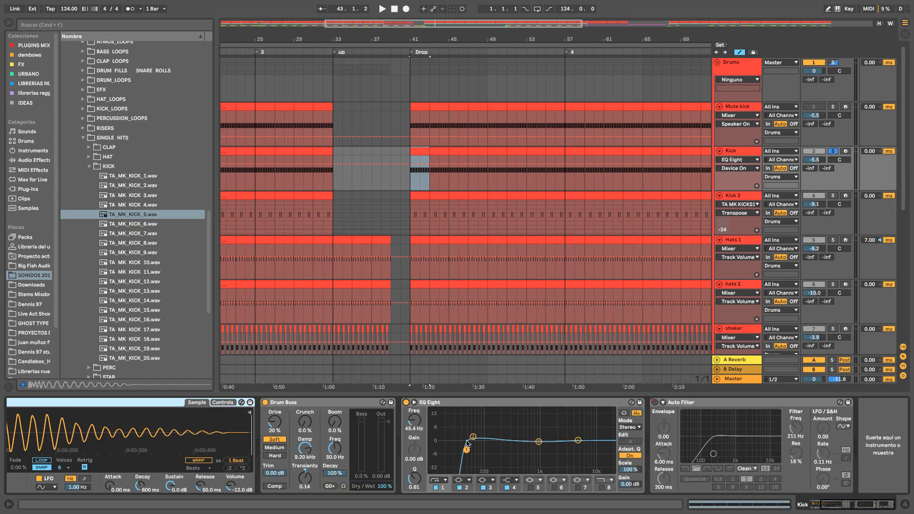
key("space")
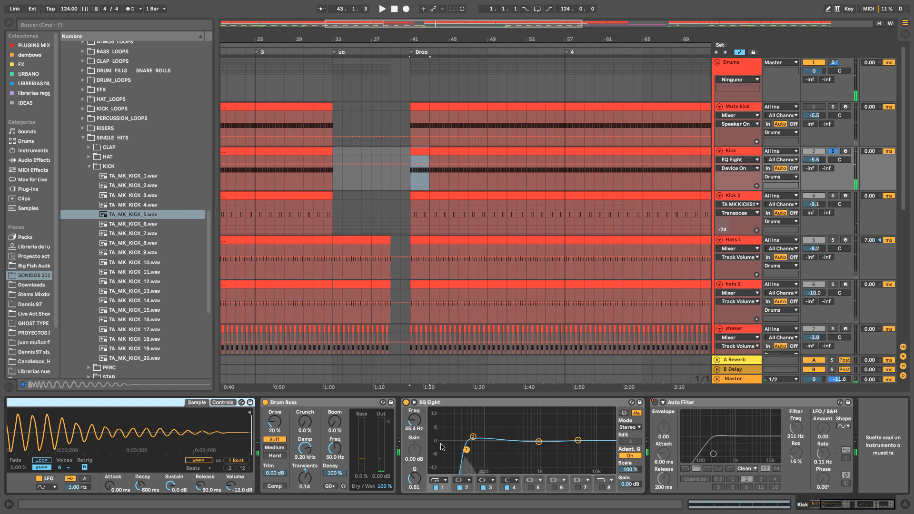
left_click(473, 437)
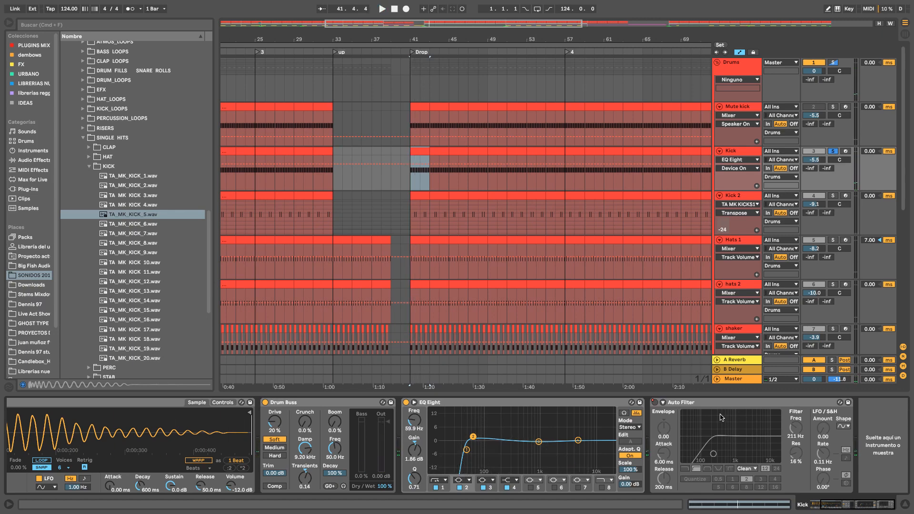
Step: Show the on/off automation of the Kick track's Auto Filter and play the soloed kick from bar 55
right_click(655, 406)
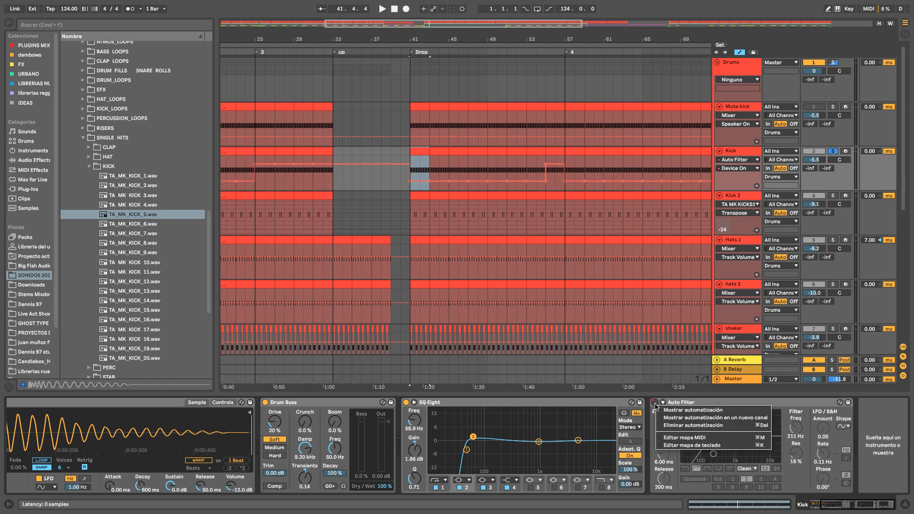
left_click(681, 410)
scroll(475, 131, "down", 2)
left_click(519, 171)
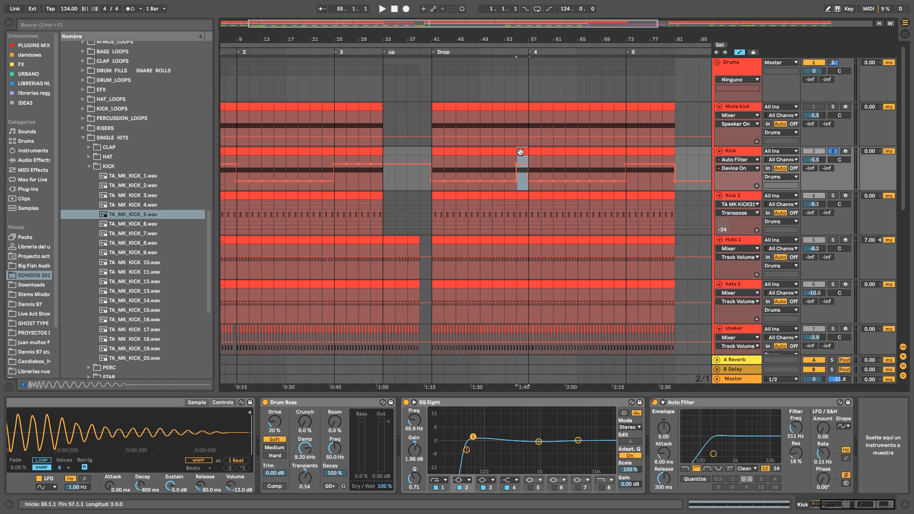
key("space")
key("space")
Step: Unsolo the Kick track, play the arrangement from bar 25, and select the Kick track
left_click(341, 181)
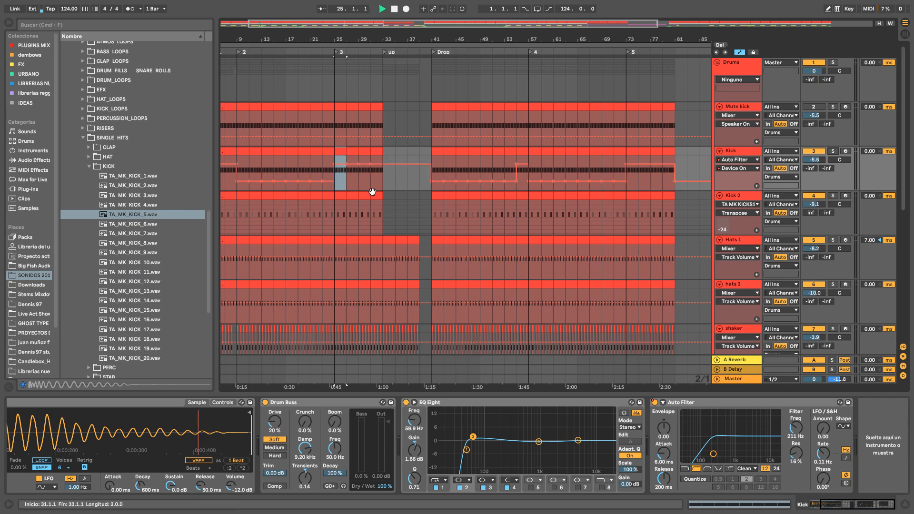
key("space")
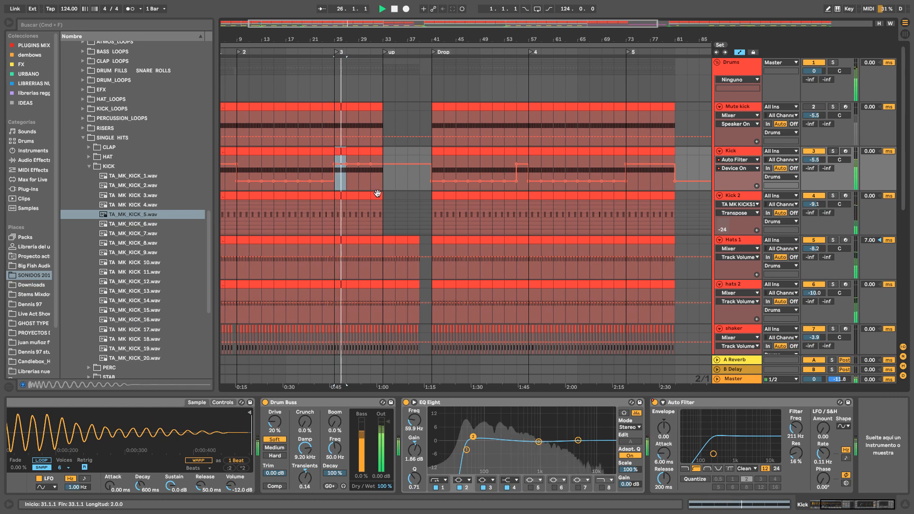
key("space")
left_click(739, 151)
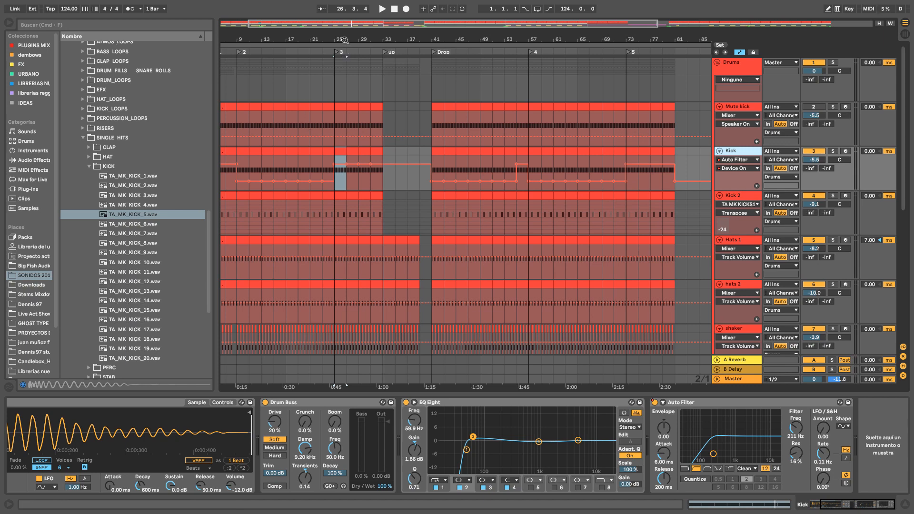
Step: Solo the Kick 2 track, select bars 25 to 27 on it, and play that section
key("plus")
left_click_drag(345, 36, 430, 36)
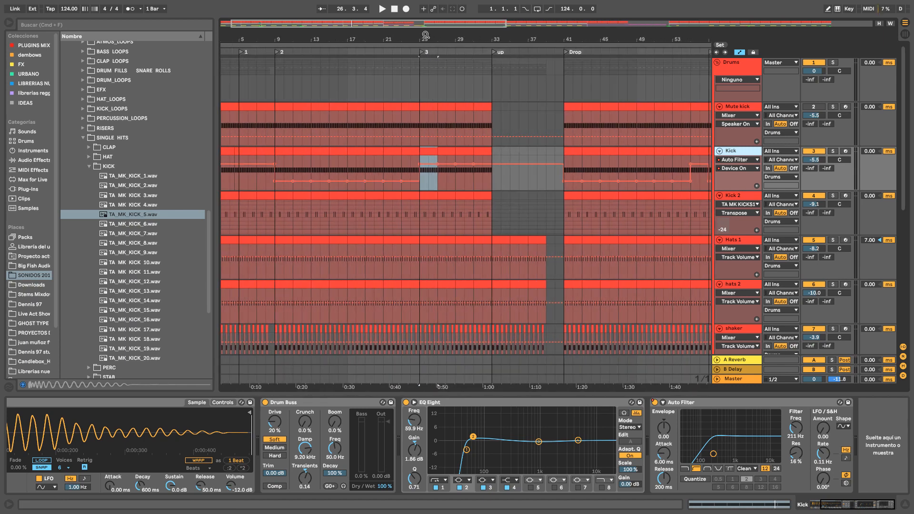
left_click(749, 197)
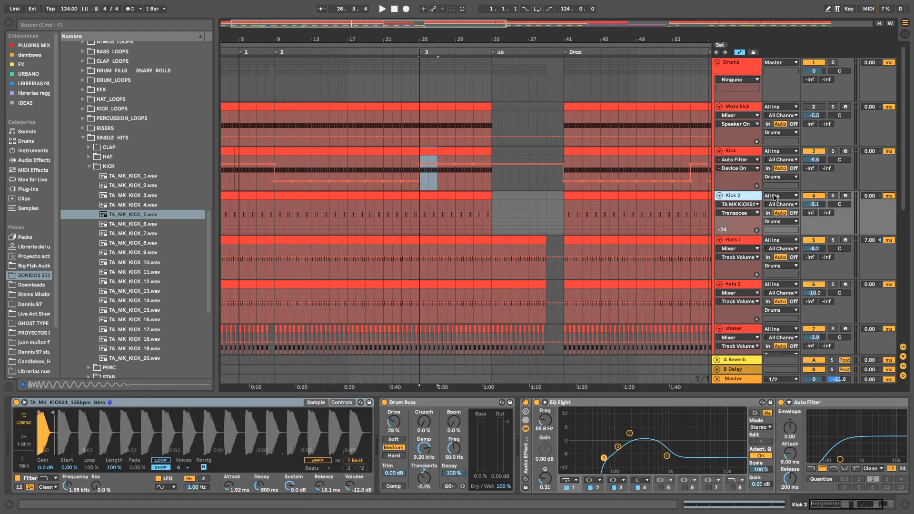
left_click(834, 196)
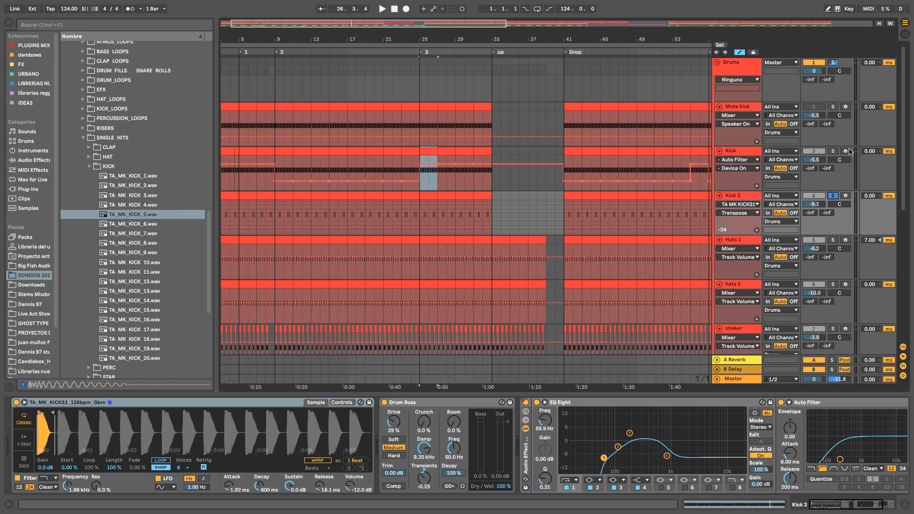
key("z")
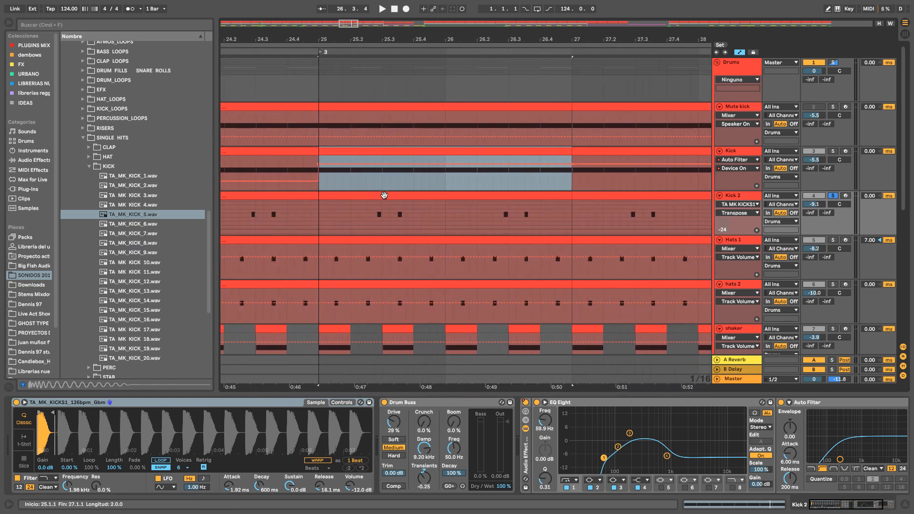
key("Down")
key("space")
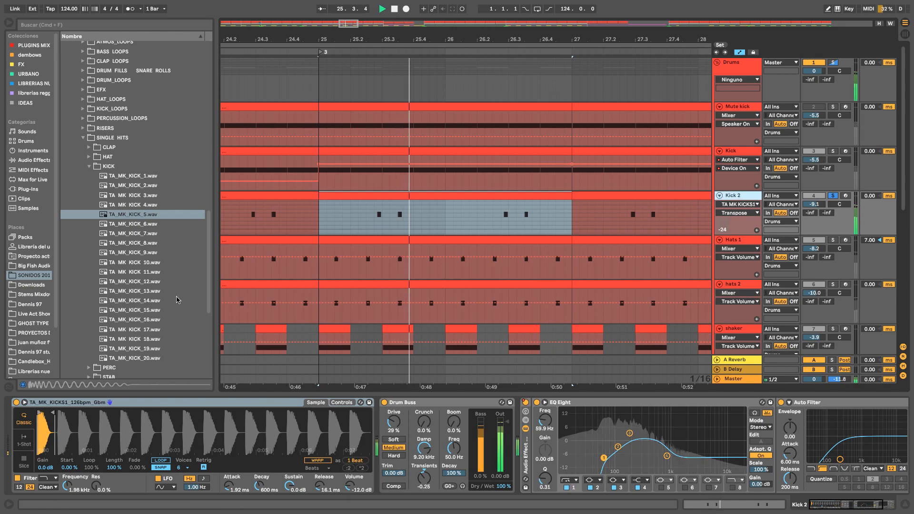
Step: Move the Kick 2 time selection back to bars 19 to 21 and play that section soloed
key("Left")
key("Left")
key("Left")
key("space")
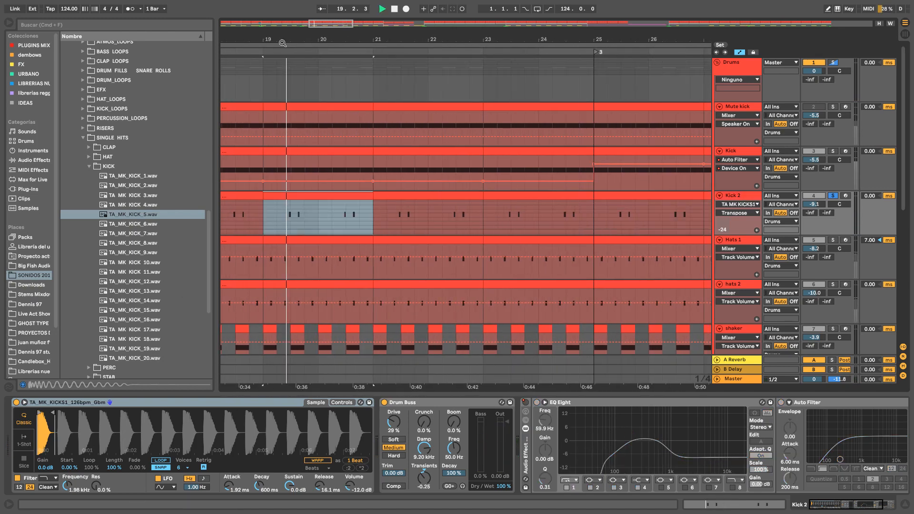
key("space")
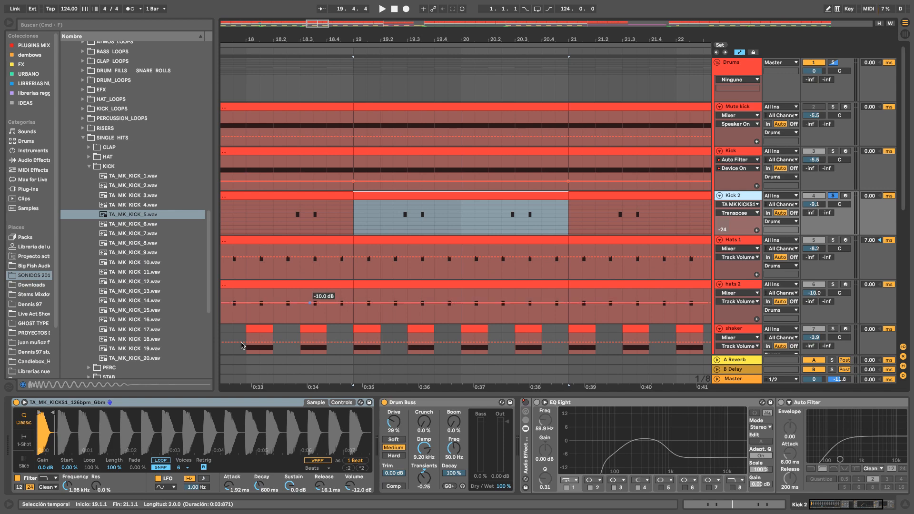
key("space")
key("space")
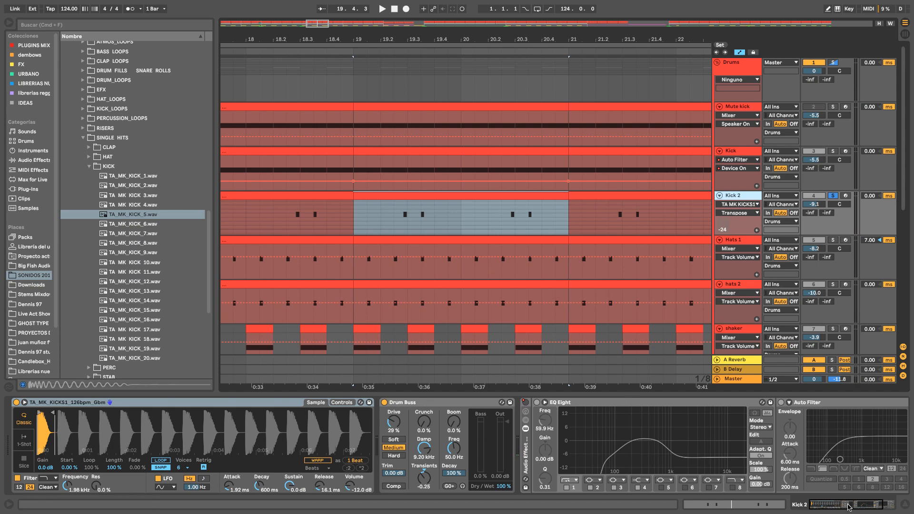
Step: Bring Kick 2's EQ Eight and Auto Filter into view and show its Audio Effect Rack's on/off automation
left_click_drag(849, 508, 858, 507)
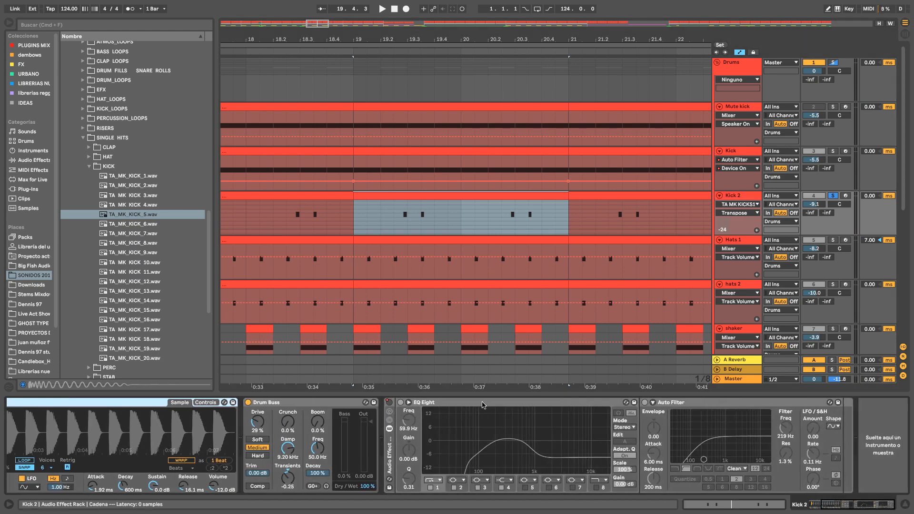
left_click(463, 403)
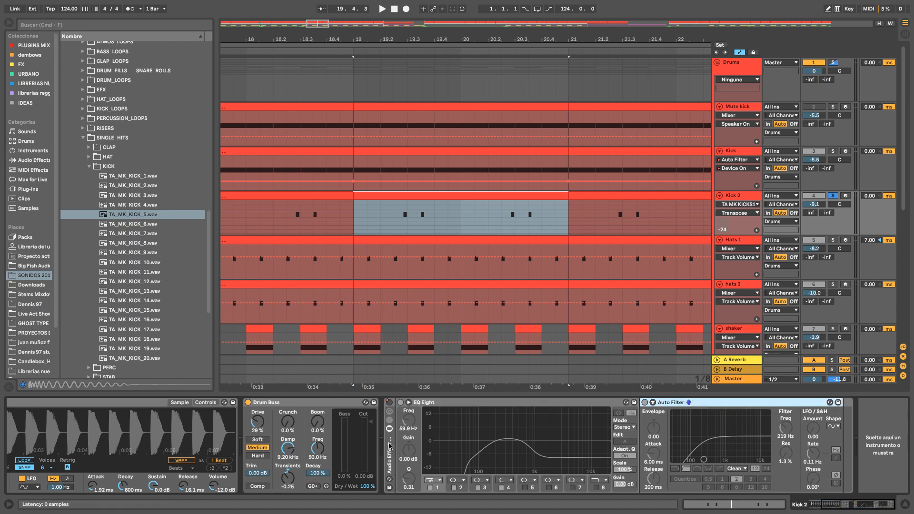
right_click(390, 403)
left_click(410, 409)
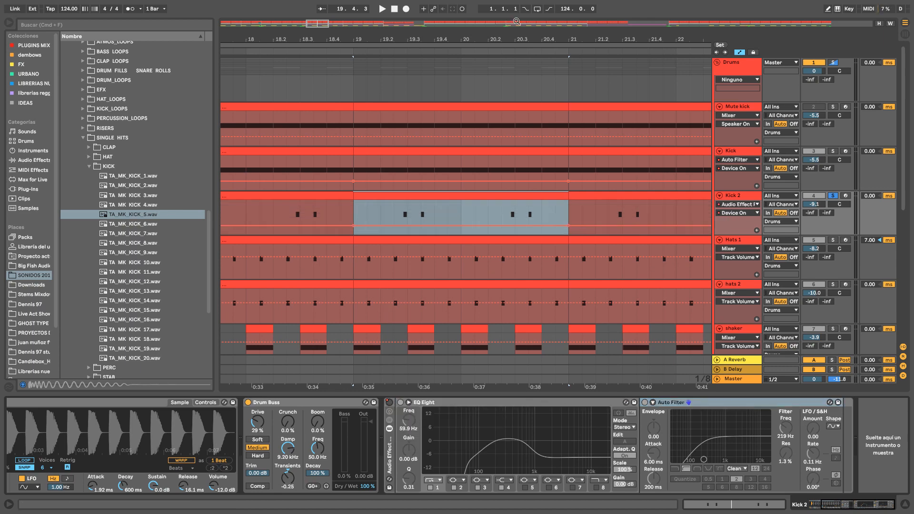
Step: Select bars 25 to 27 on Kick 2 and play the soloed track with its effect rack automation active
left_click_drag(517, 21, 510, 157)
left_click(506, 214)
key("space")
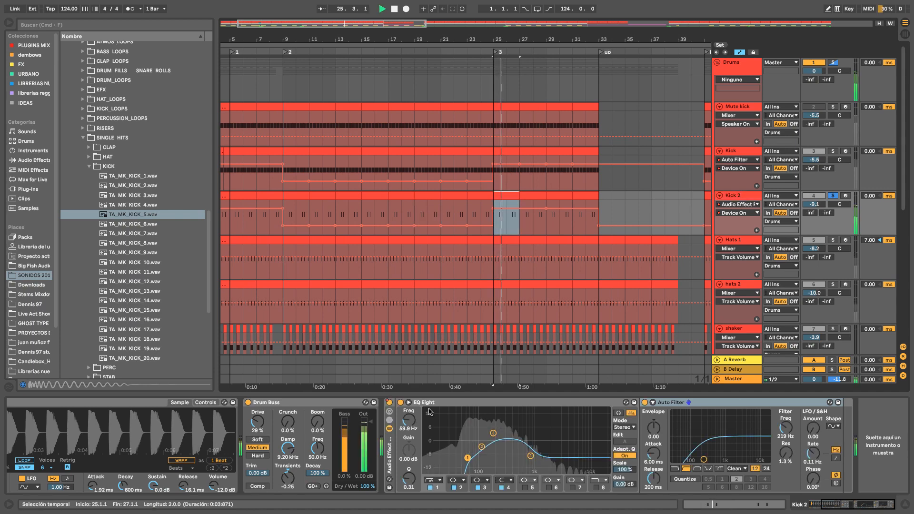
key("space")
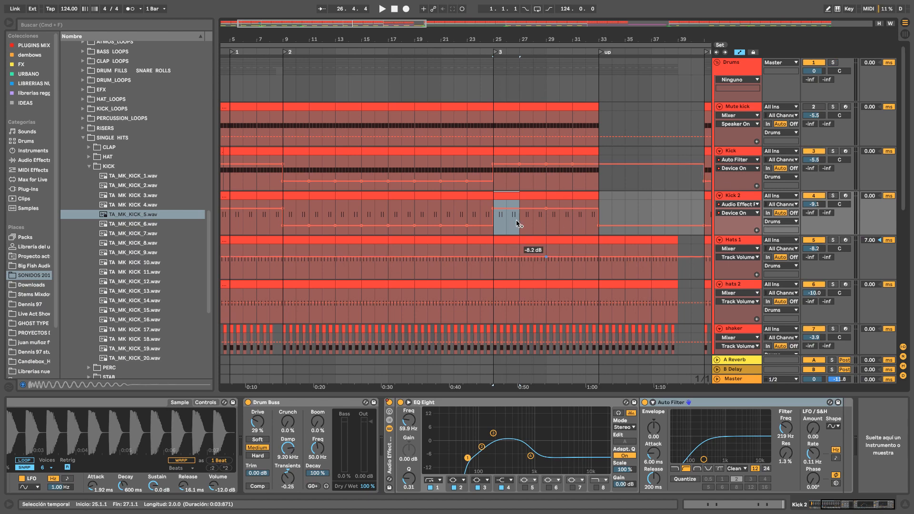
Step: Play bars 25 to 27 with Kick 2 unsoloed and select the EQ Eight in its effect rack
key("space")
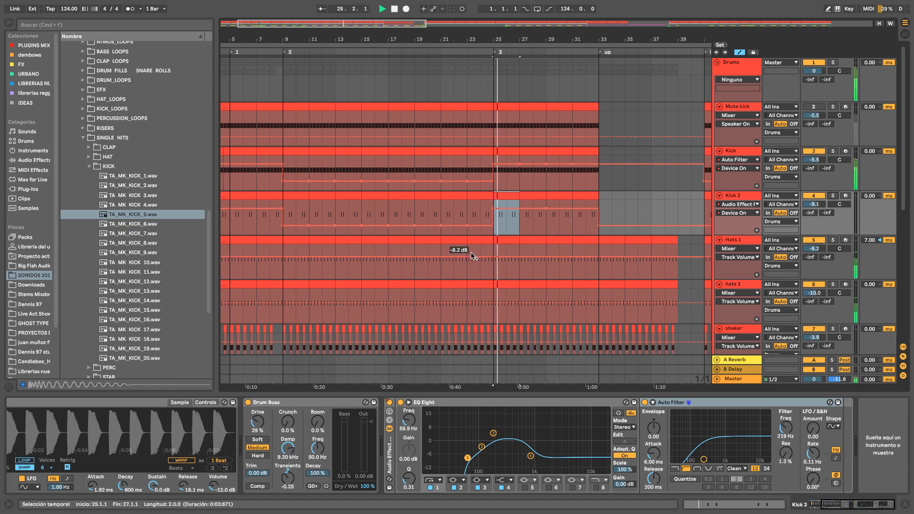
key("space")
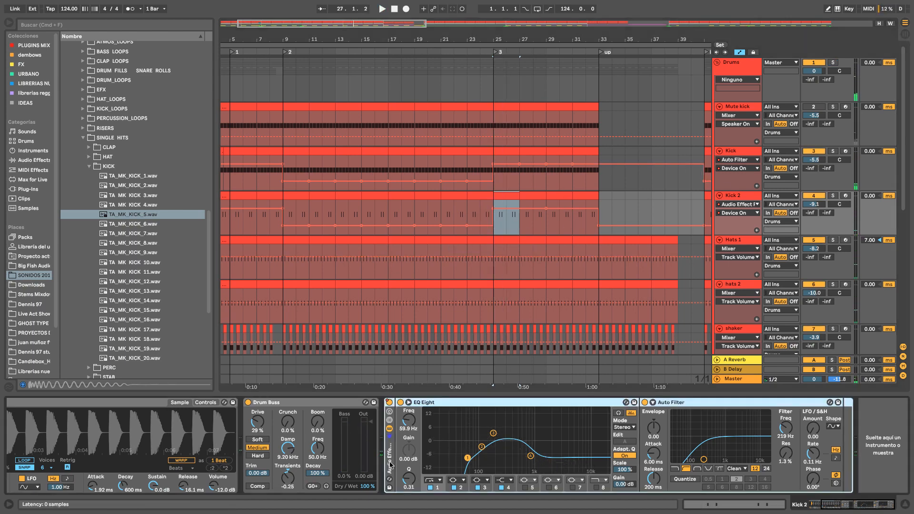
left_click(469, 407)
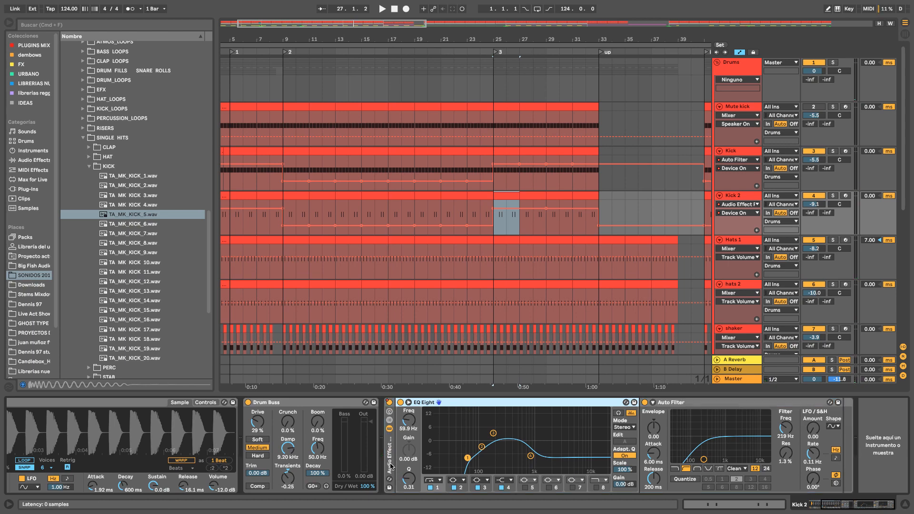
Step: Group Kick 2's EQ Eight and Auto Filter into a nested effect rack and undo the grouping
left_click(695, 407)
left_click(571, 407)
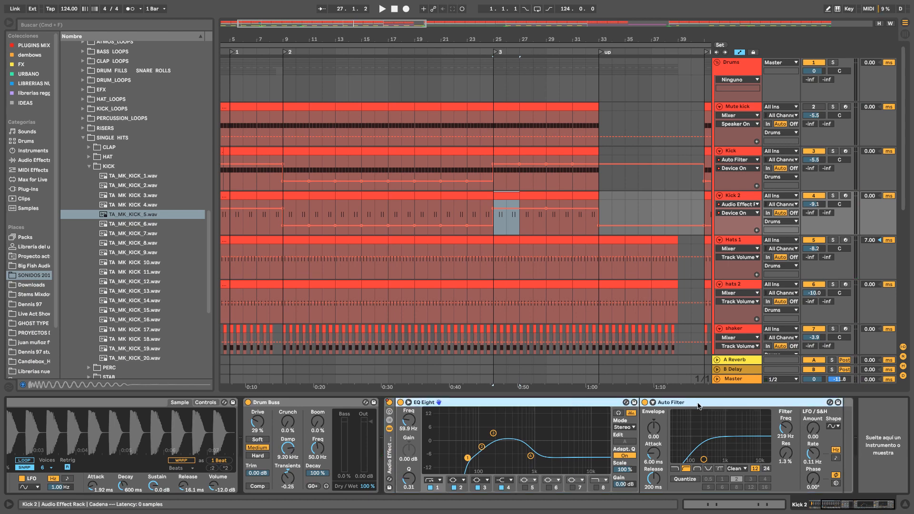
left_click(686, 406)
left_click(685, 405)
key("super+g")
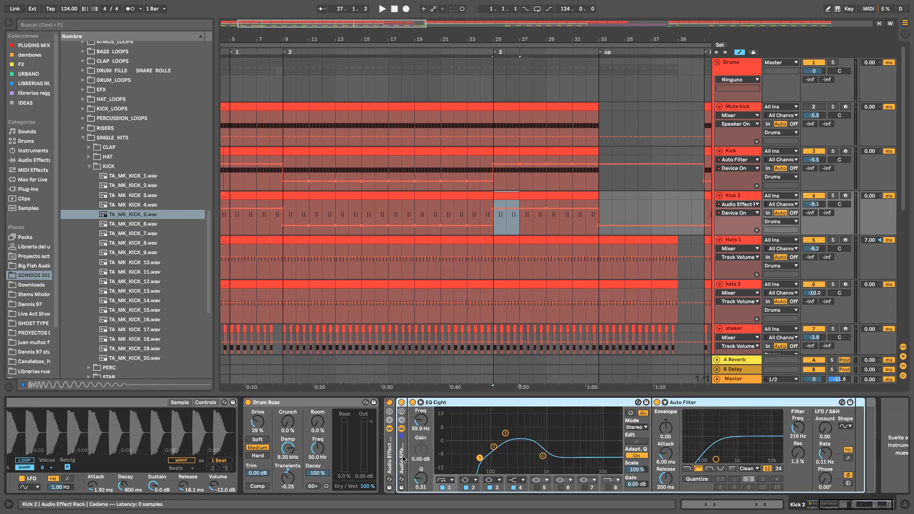
key("super+z")
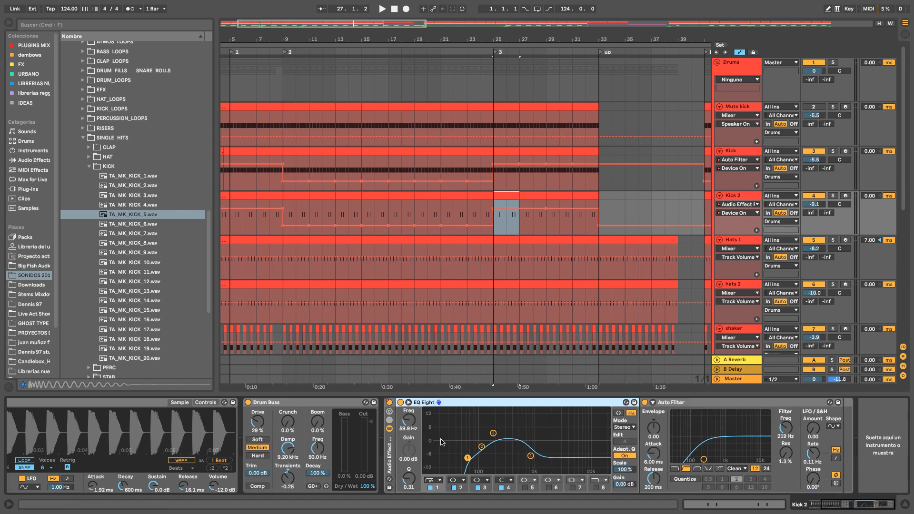
Step: Select bars 9 to 11 on Kick 2, play that section in the full mix and solo the track
scroll(431, 450, "left", 5)
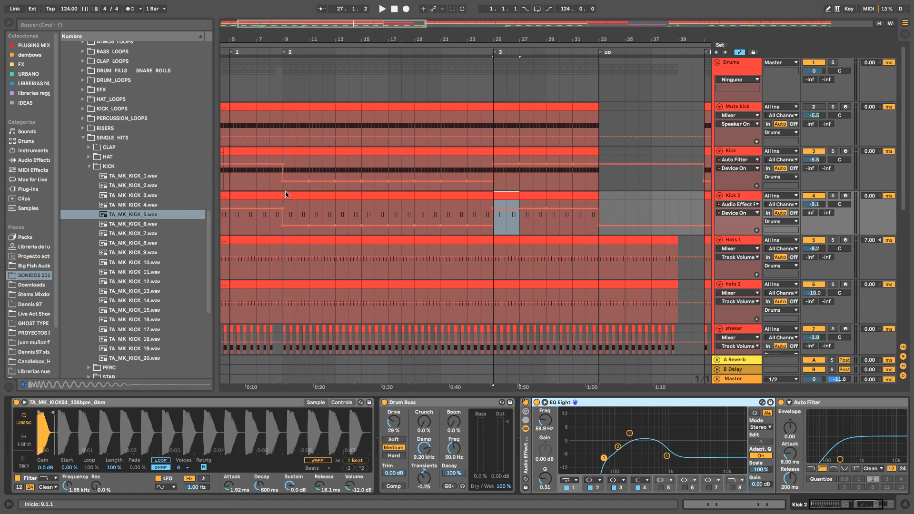
key("super+z")
key("space")
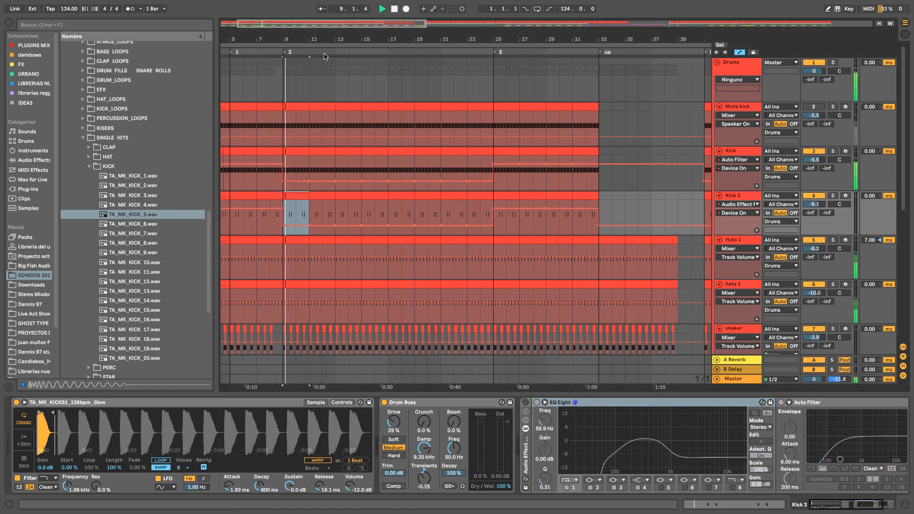
key("plus")
key("space")
key("s")
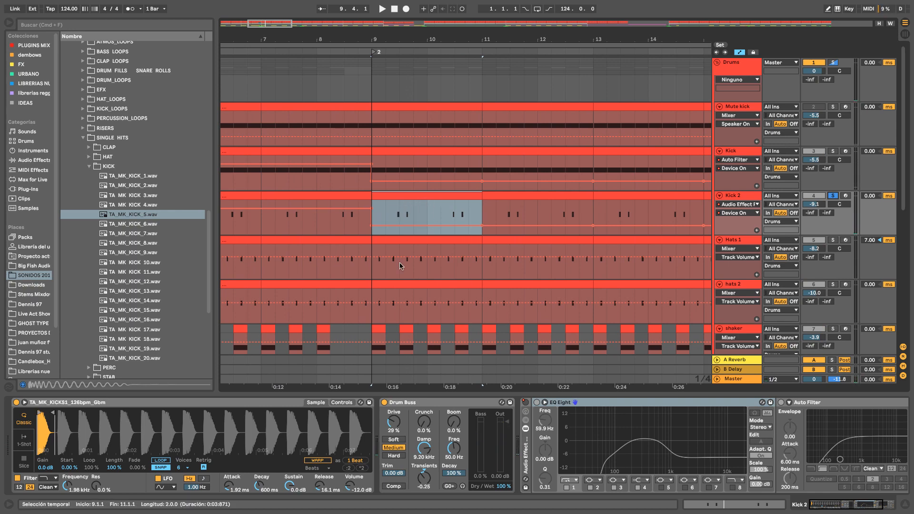
Step: Open the Kick 2 clip's MIDI notes, solo Kick together with Kick 2 and play both tracks
double_click(413, 196)
scroll(405, 459, "down", 3)
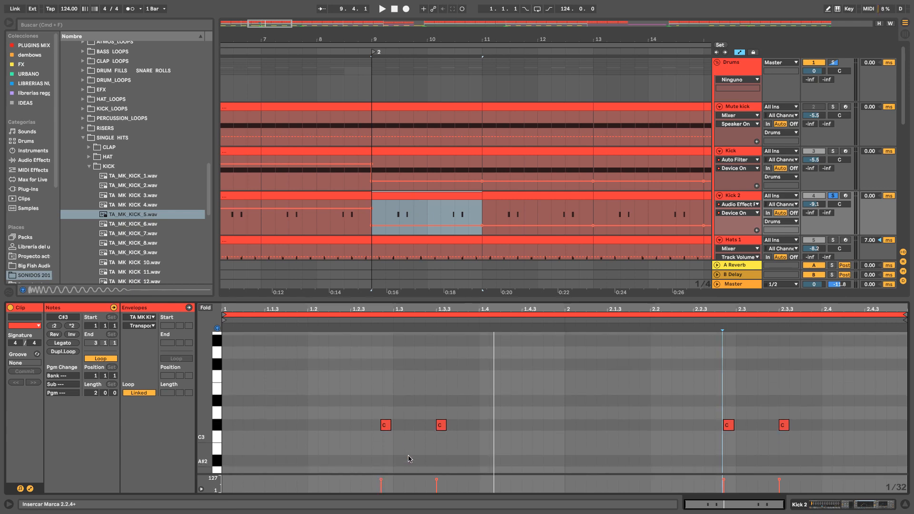
key("space")
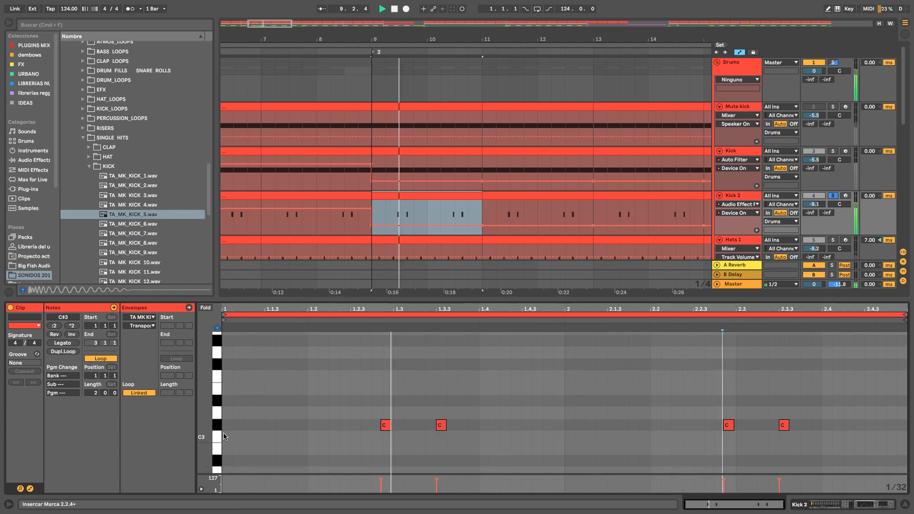
left_click(833, 151)
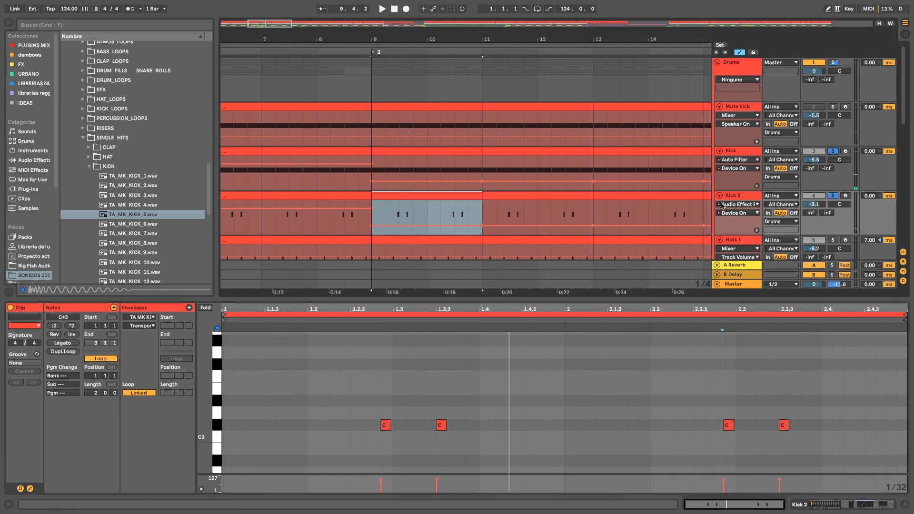
key("space")
key("space")
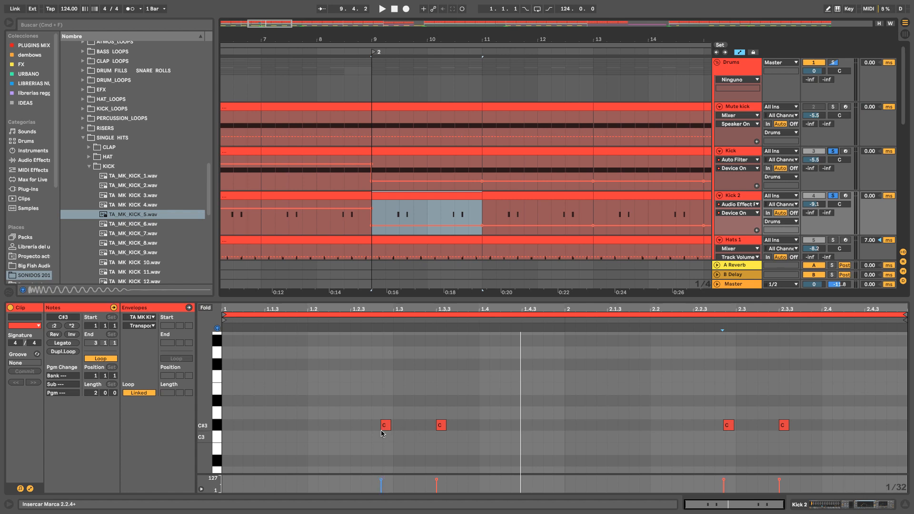
Step: Select the first C#3 note just before beat 1.3 and play both kicks to examine its timing
mouse_move(385, 427)
left_mouse_down()
mouse_move(376, 431)
mouse_move(386, 419)
left_mouse_up()
key("space")
key("space")
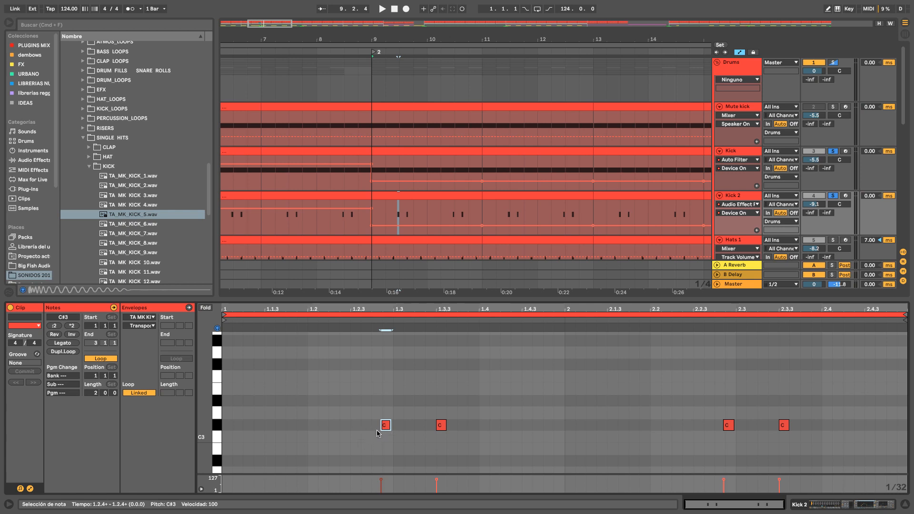
scroll(376, 432, "up", 2)
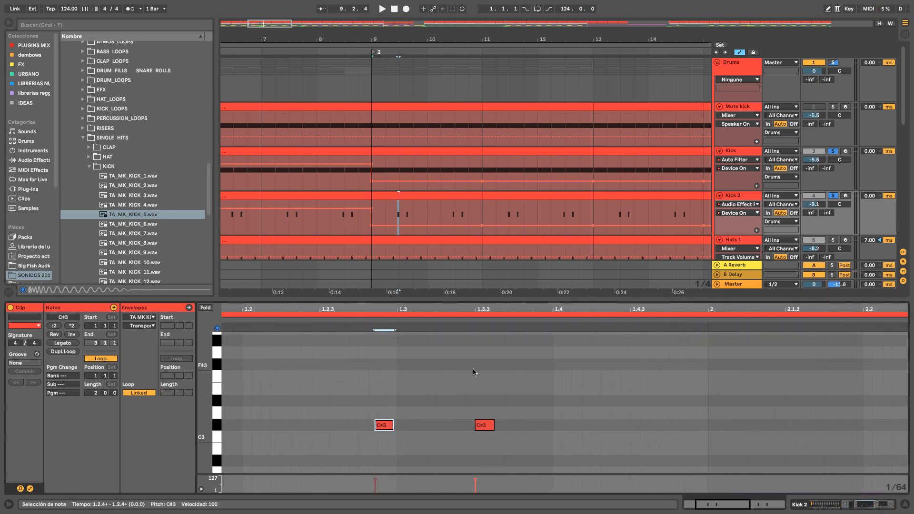
key("space")
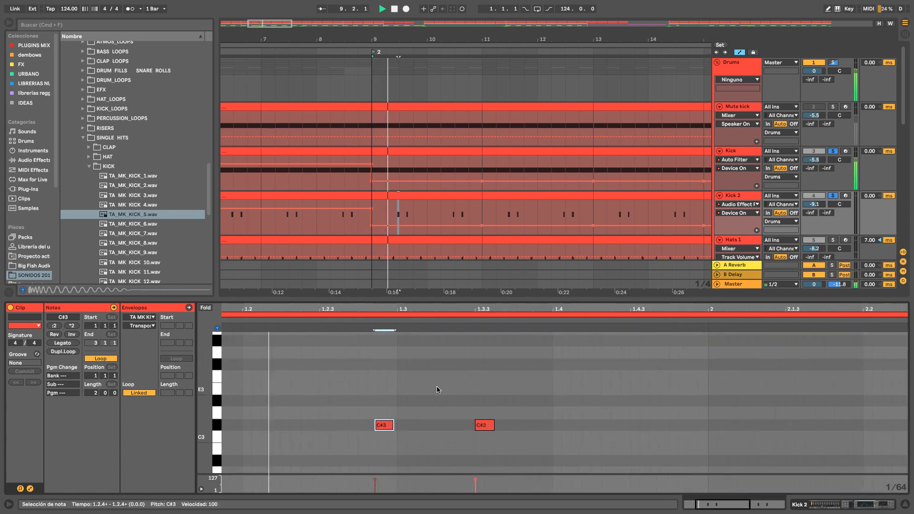
key("space")
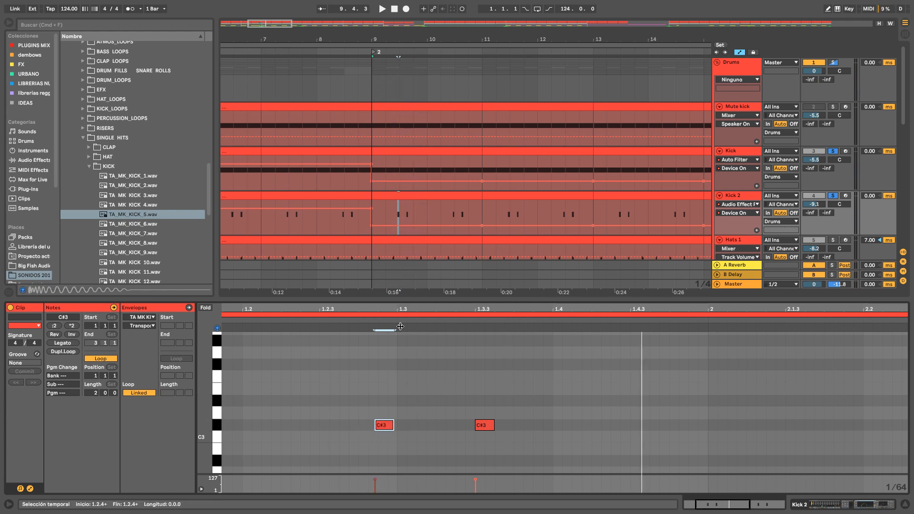
scroll(374, 323, "down", 2)
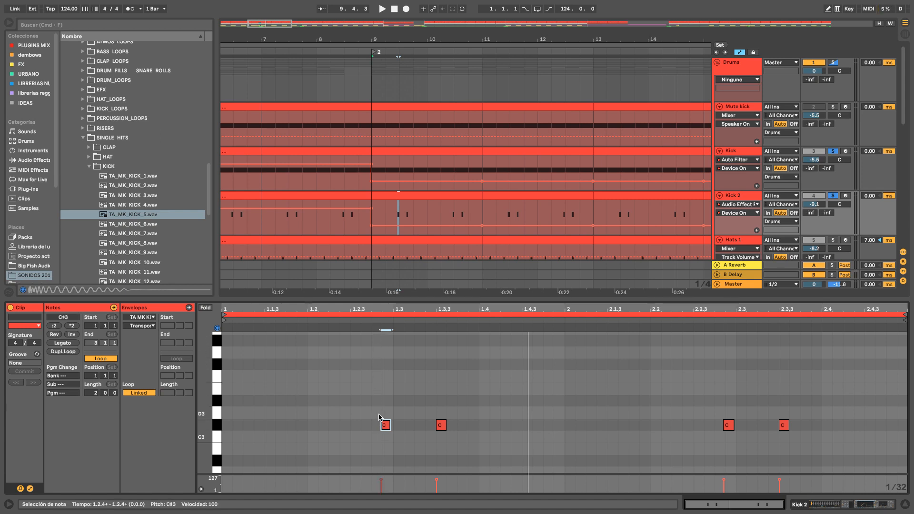
scroll(438, 419, "up", 3)
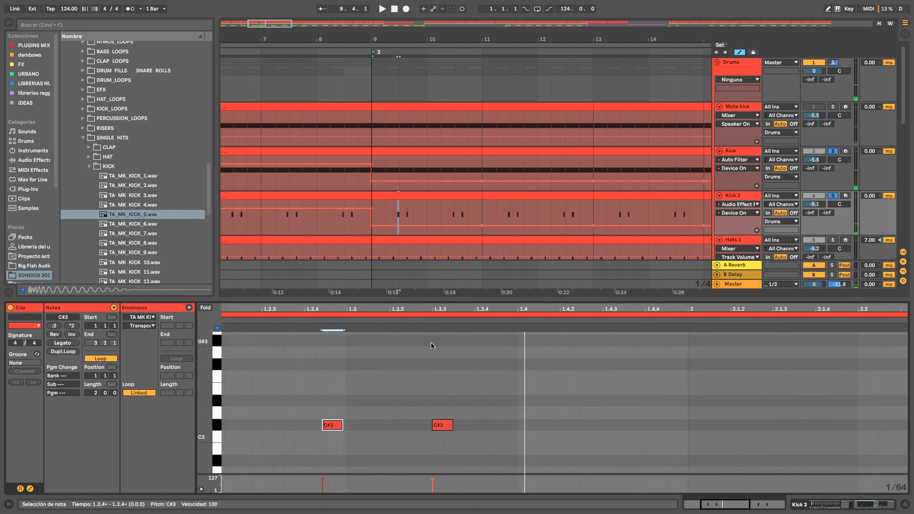
Step: Select the second C#3 note near 1.3.3 and place the insert marker before it to examine its offset from the grid
left_click(439, 425)
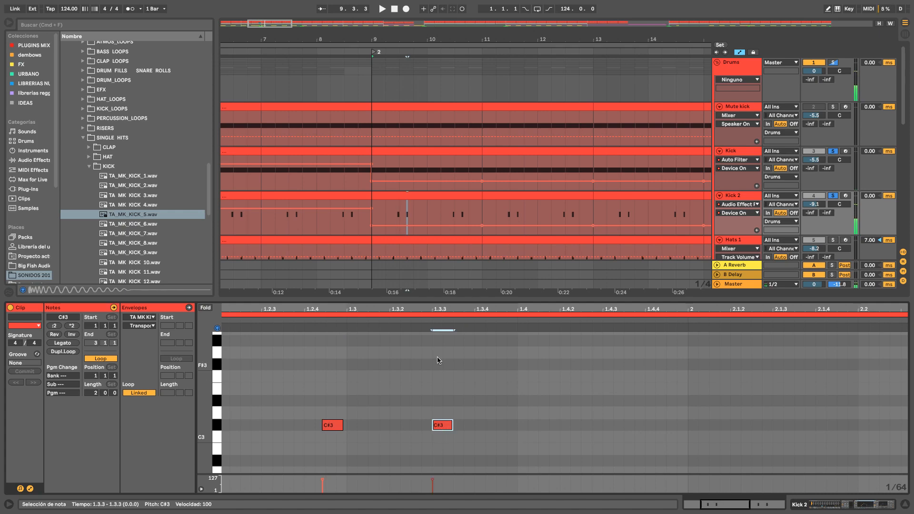
scroll(442, 425, "down", 2)
scroll(441, 426, "down", 1)
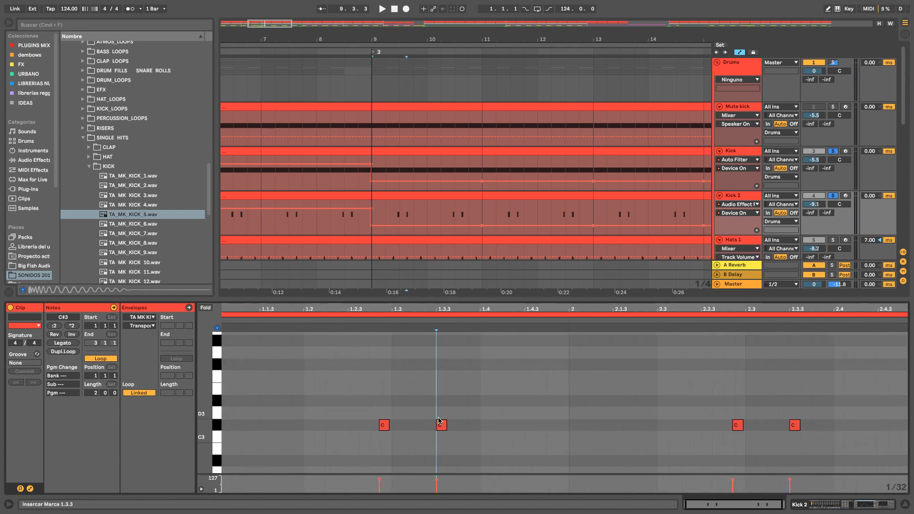
scroll(441, 425, "up", 3)
mouse_move(437, 429)
left_mouse_down()
mouse_move(456, 431)
mouse_move(425, 431)
mouse_move(443, 431)
left_mouse_up()
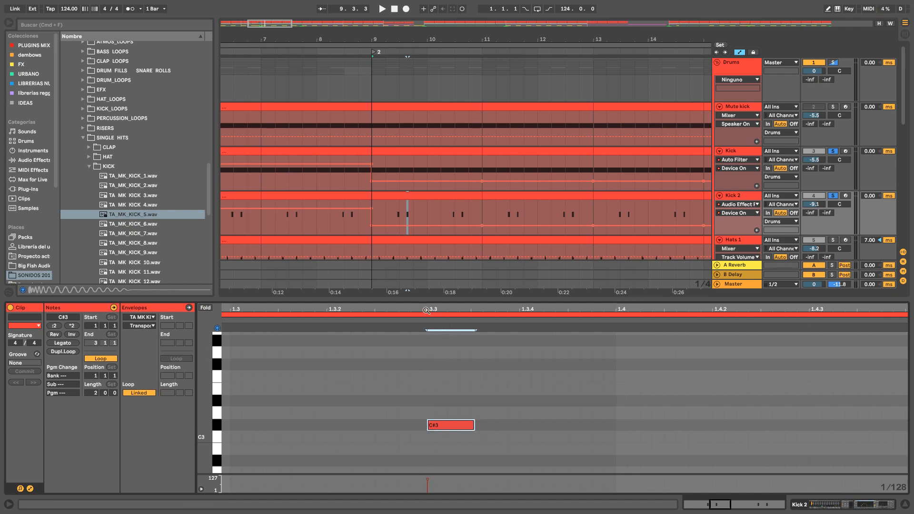
left_click(424, 405)
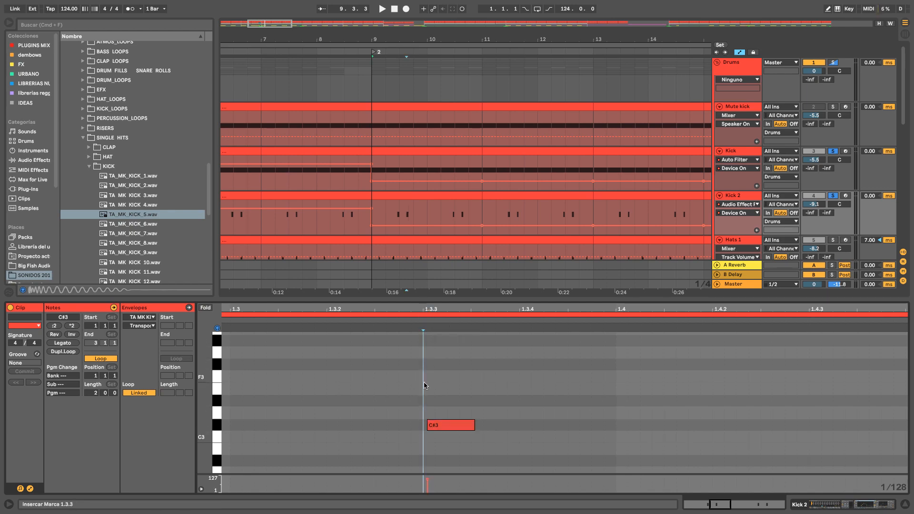
key("minus")
key("minus")
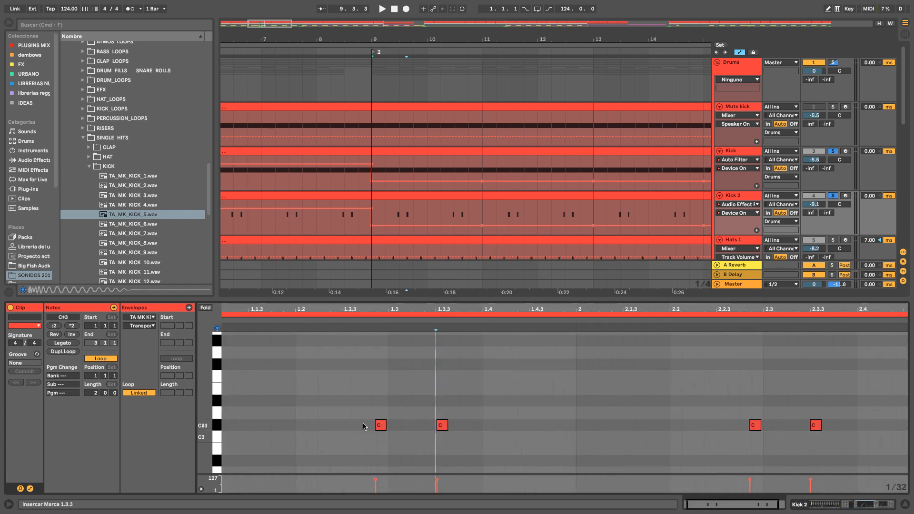
Step: Play Kick and Kick 2 together from 1.3.3 and reselect bars 9 to 11 on Kick 2
key("space")
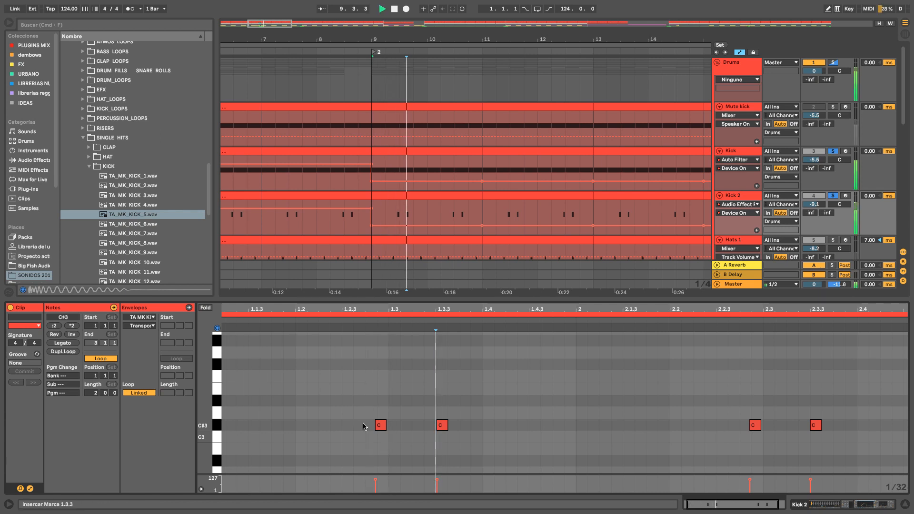
left_click(355, 196)
key("minus")
key("minus")
key("space")
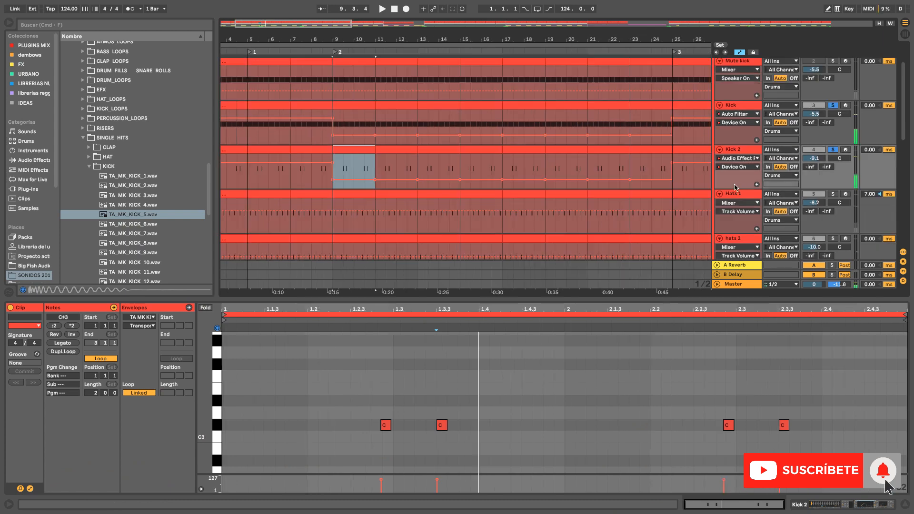
Step: Show the Simpler with the TA_MK_HAT_16 sample on Hats 1 and play that track soloed from bar 9
left_click(753, 194)
left_click(834, 194)
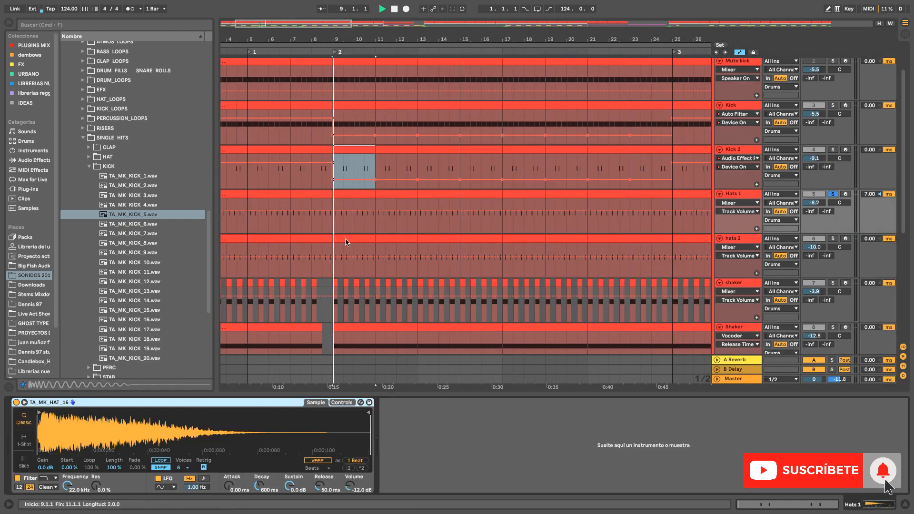
key("space")
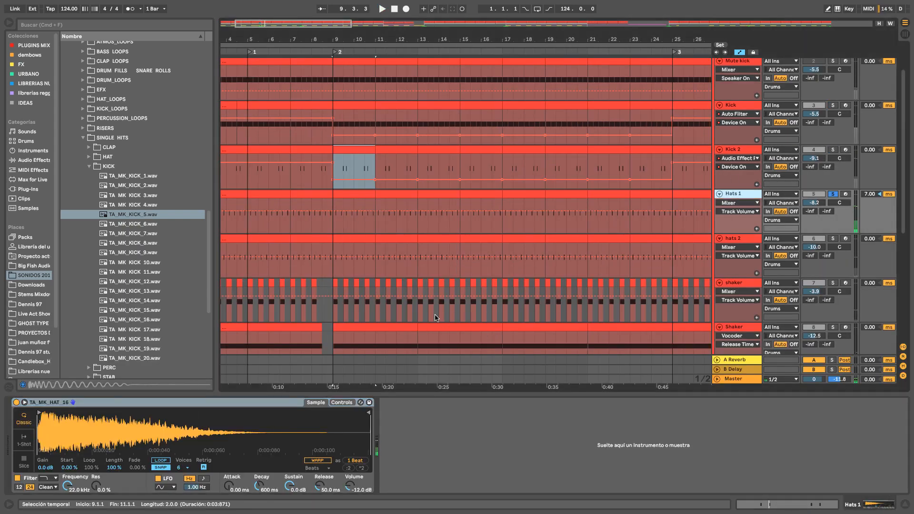
key("space")
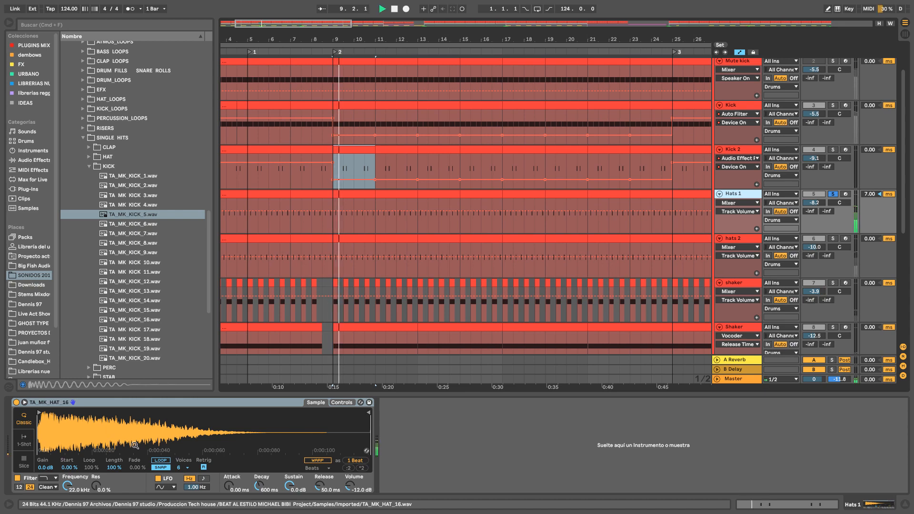
left_click_drag(357, 40, 362, 62)
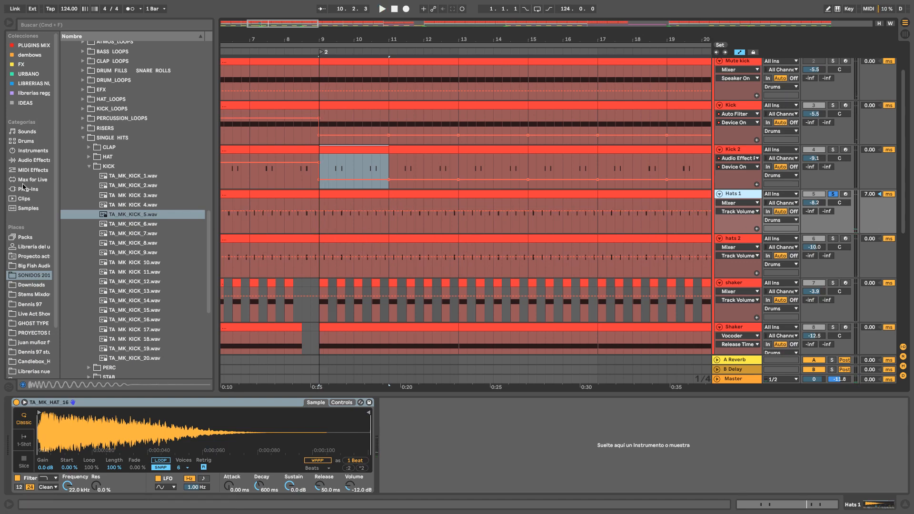
Step: Add an Overdrive audio effect after the Simpler on Hats 1
left_click(35, 161)
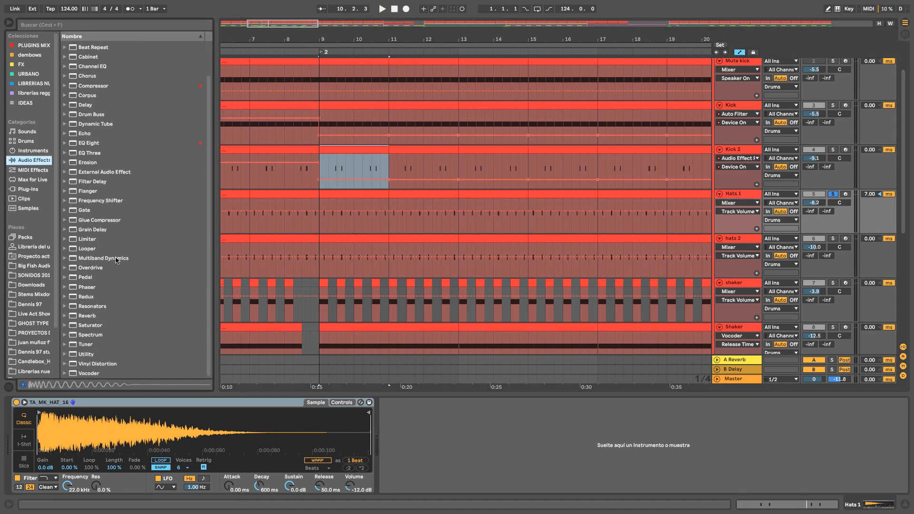
left_click(91, 326)
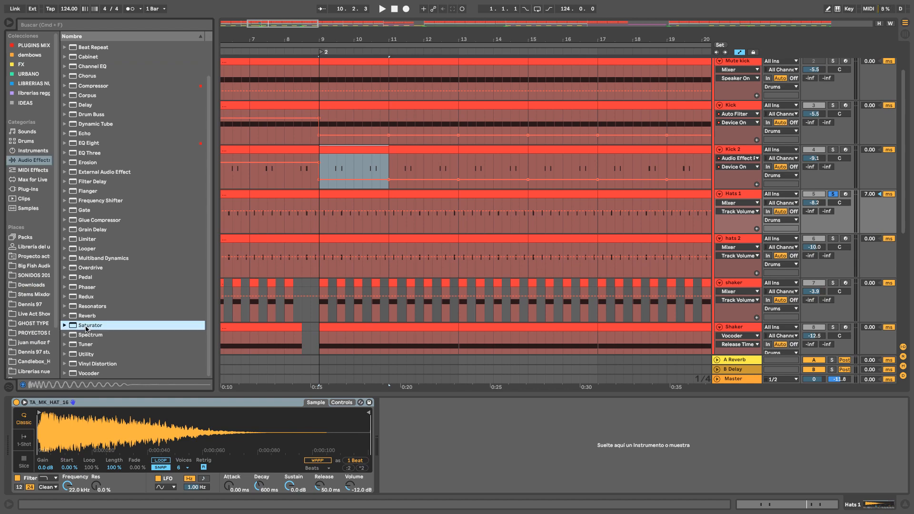
double_click(83, 268)
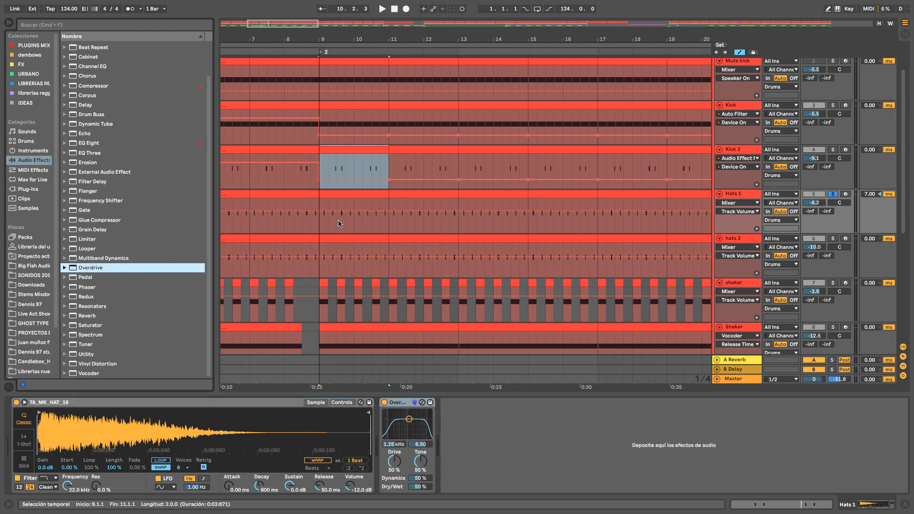
Step: Set the Overdrive's Drive to 20%, Tone to 60%, and Dynamics and Dry/Wet to 20%, and play Hats 1 soloed
left_click(394, 463)
type("20")
key("Return")
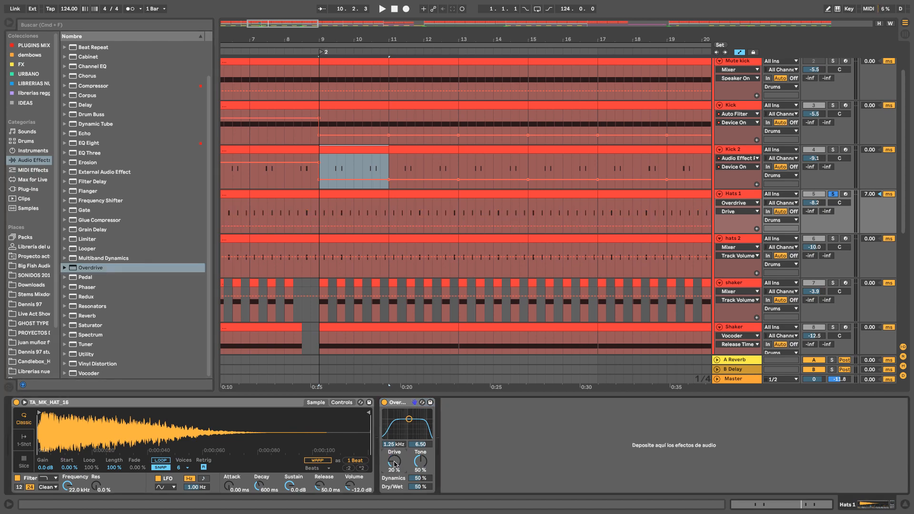
type("80")
key("Return")
left_click(417, 479)
left_click(421, 487)
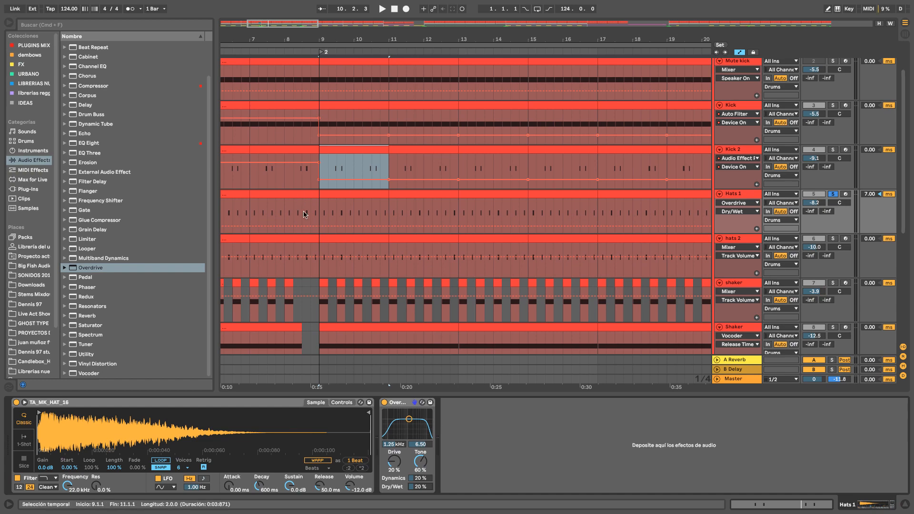
key("space")
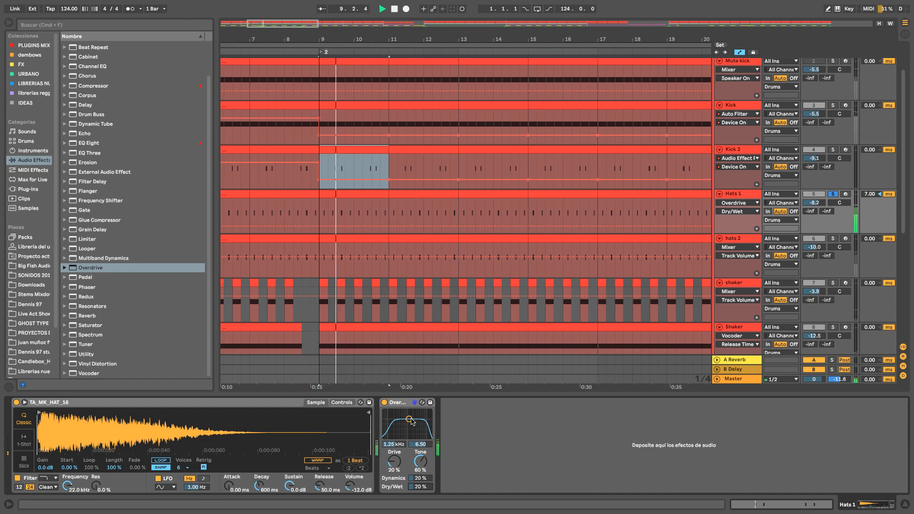
key("space")
Step: Remove the Overdrive from Hats 1 and show the hats 2 track's Simpler with the HH 011 sample
left_click(400, 410)
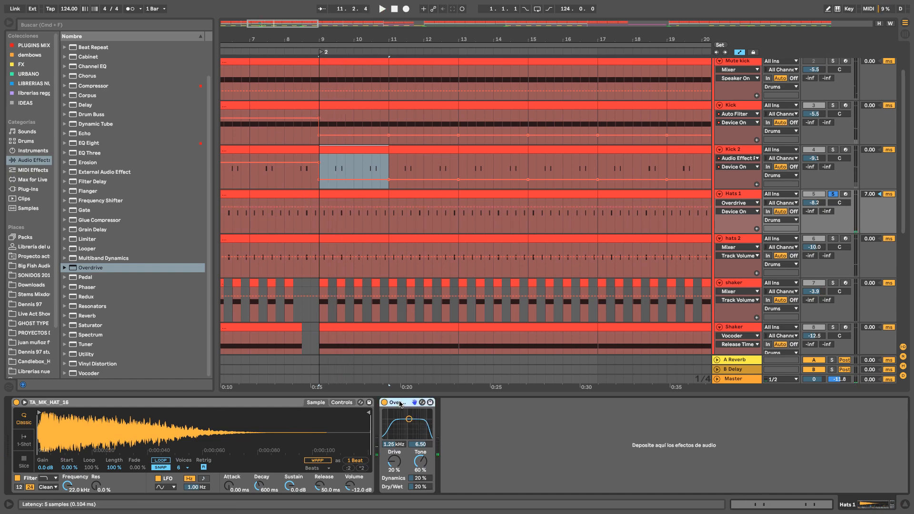
scroll(572, 229, "down", 1)
left_click(594, 226)
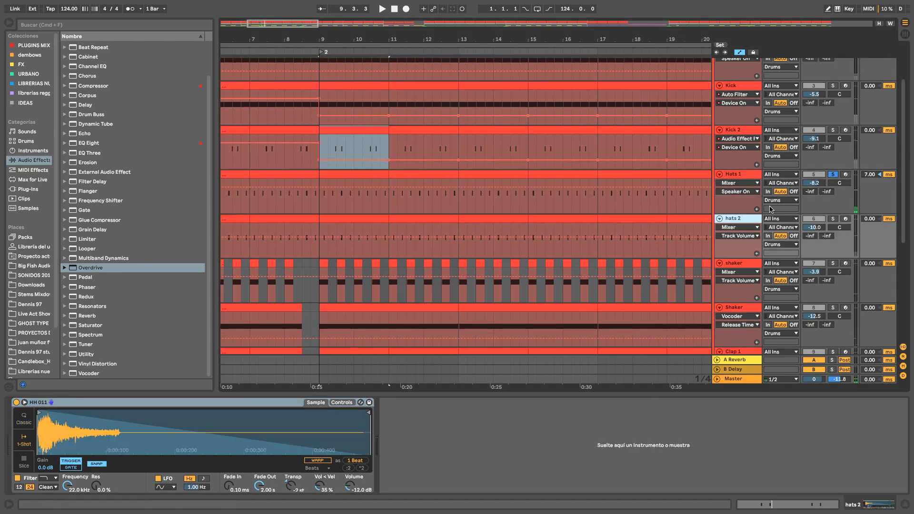
Step: Solo Kick, Hats 1 and hats 2 and play them together from bar 9
key("z")
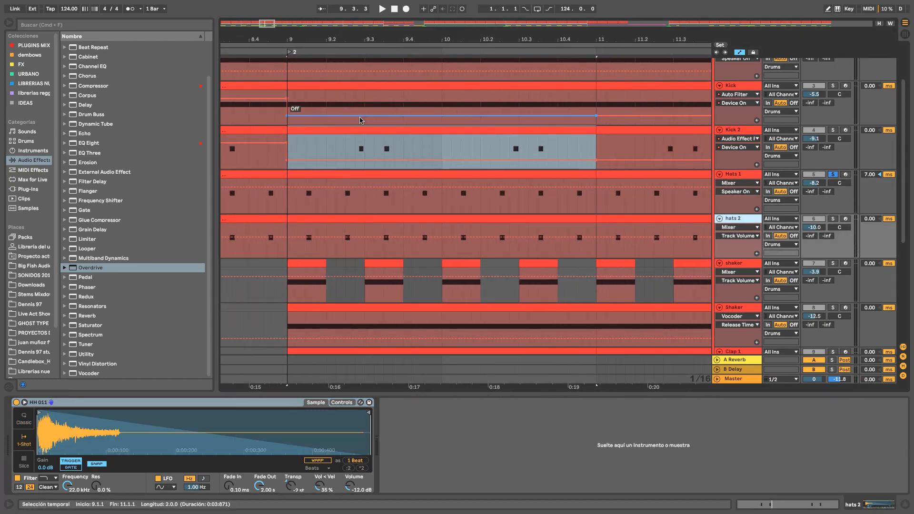
left_click(293, 204)
left_click_drag(293, 204, 328, 204)
scroll(314, 139, "up", 1)
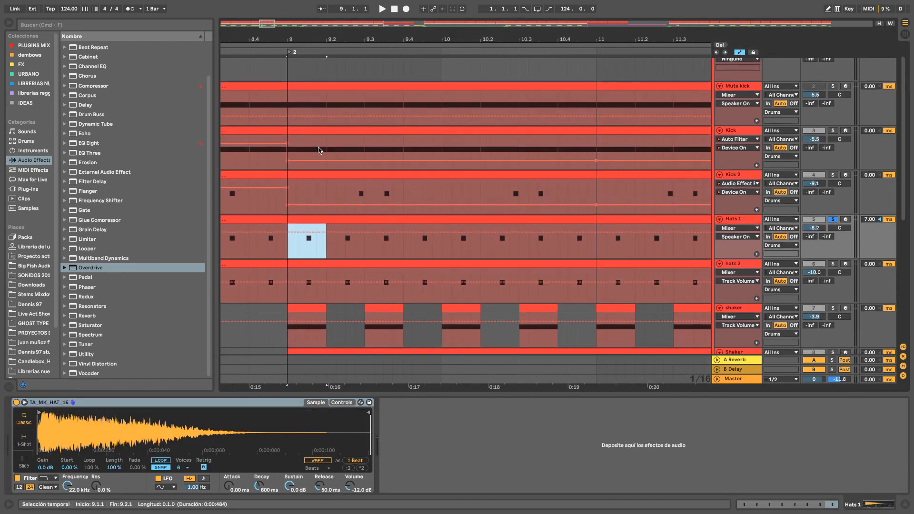
scroll(324, 157, "down", 2)
scroll(838, 190, "up", 2)
key("space")
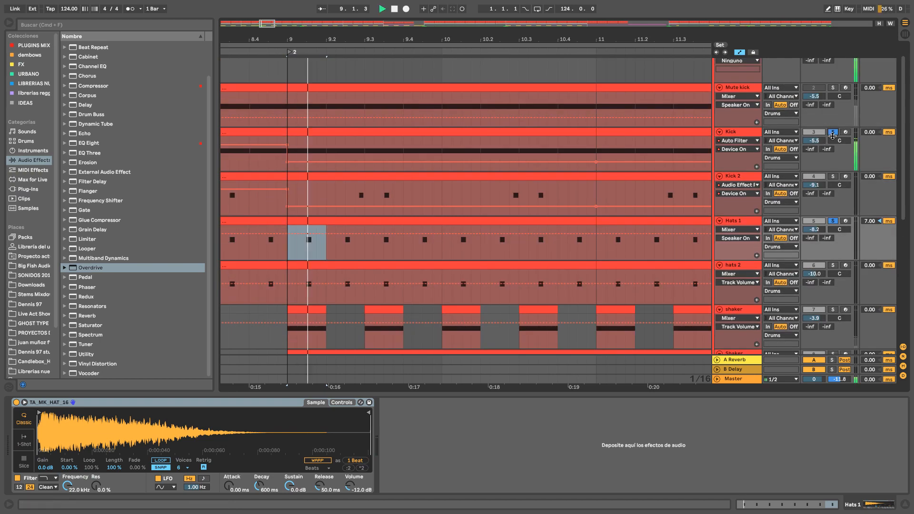
left_click(833, 265)
key("space")
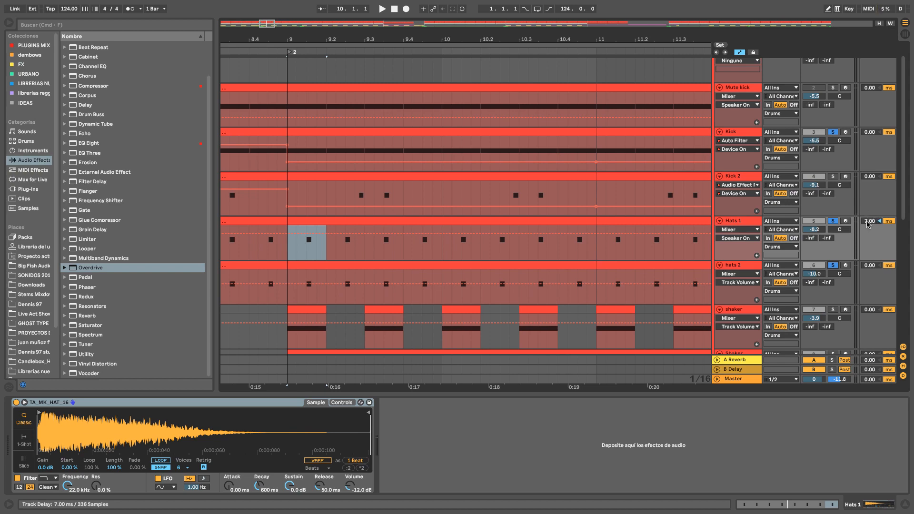
Step: Examine the Hats 1 note at 9.1.3 up close and mark a short span just after its start to illustrate the track delay
left_click(742, 221)
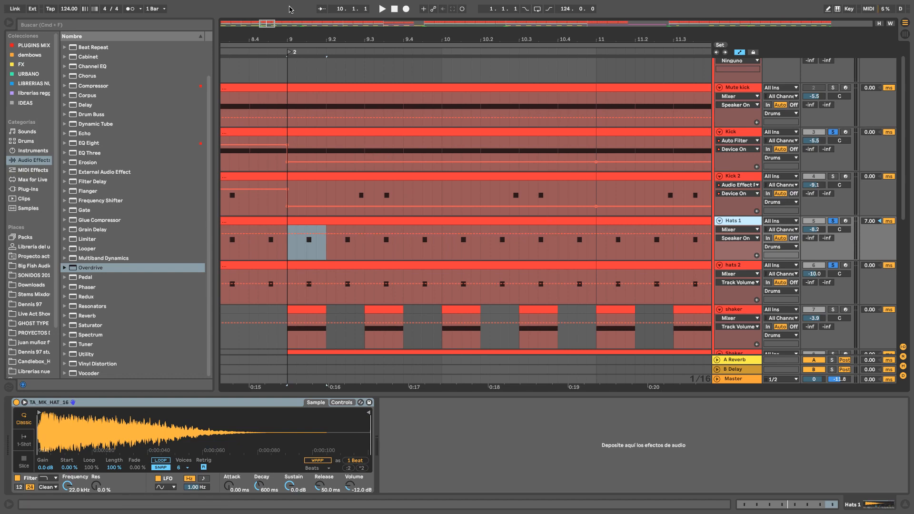
scroll(307, 39, "down", 5)
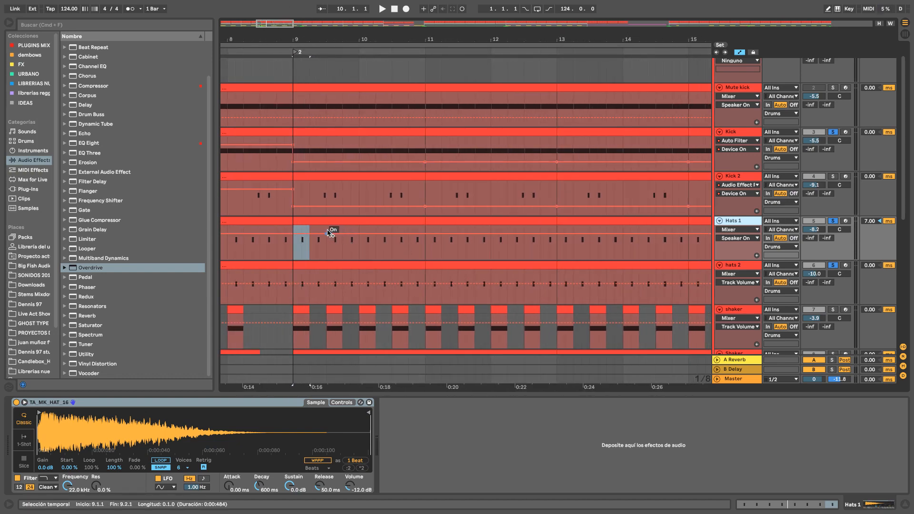
left_click(298, 253)
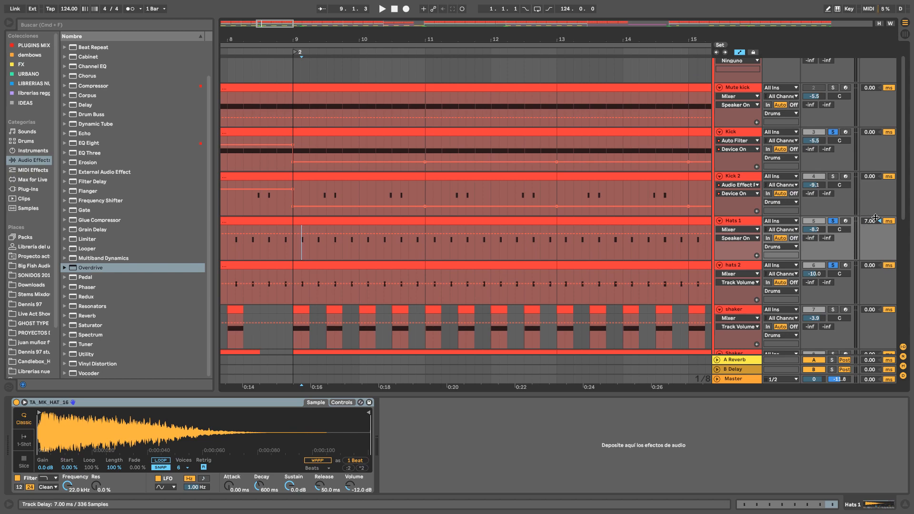
left_click_drag(304, 36, 272, 255)
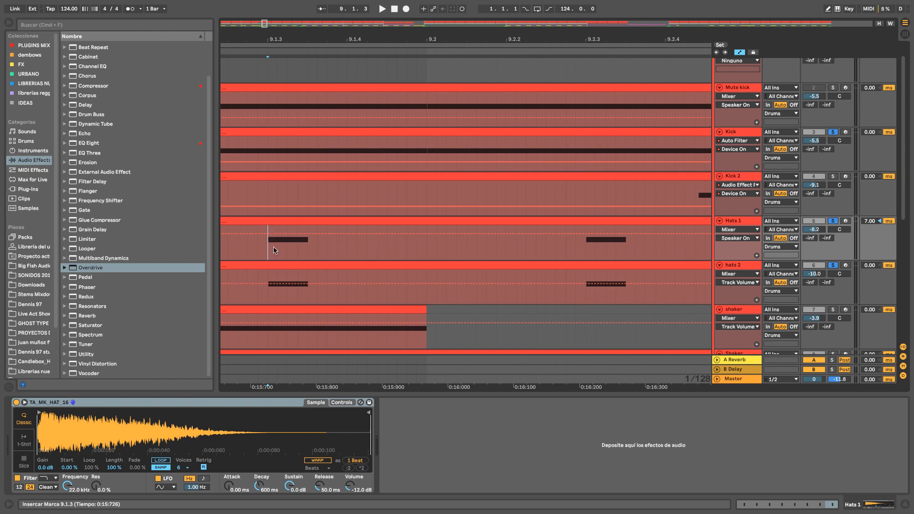
left_click_drag(278, 252, 288, 251)
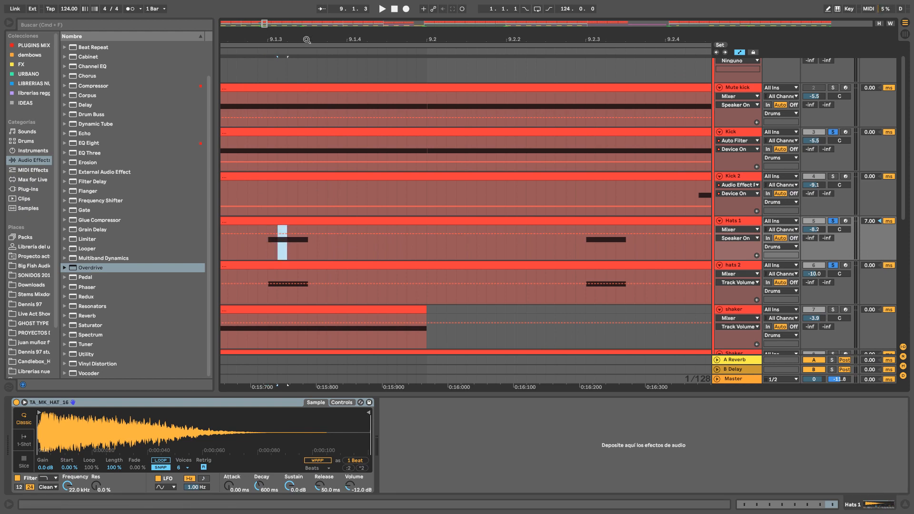
left_click_drag(311, 39, 311, 9)
left_click(281, 254)
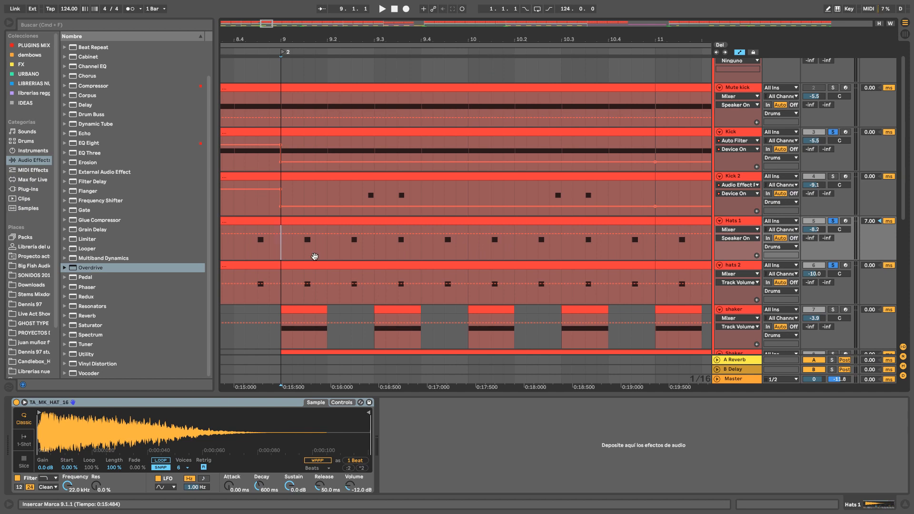
Step: Solo the hats 2 track with its HH 011 Simpler shown and play it
scroll(315, 257, "down", 2)
left_click(754, 229)
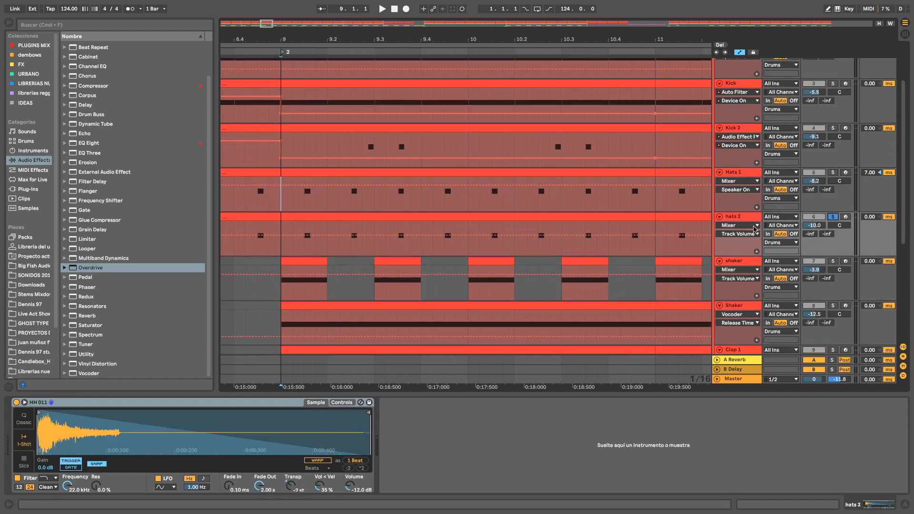
left_click(327, 217)
key("space")
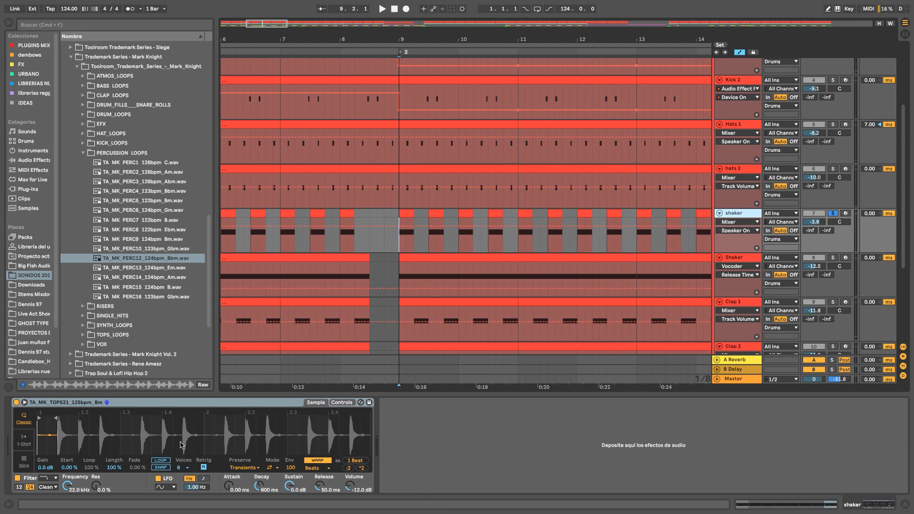
Step: Load TA_MK_PERC5_122bpm_Bm.wav into the lowercase shaker track's Simpler and shorten the playback region to the first beat
left_click(144, 202)
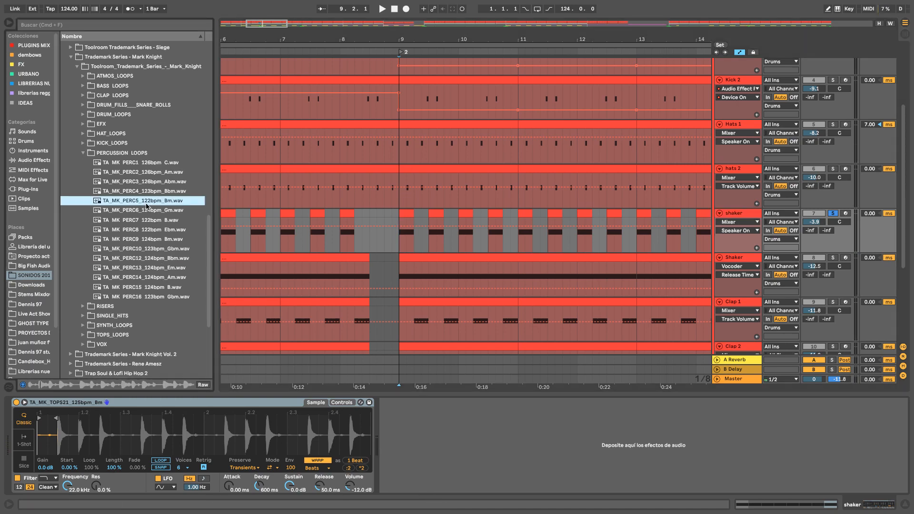
left_click_drag(130, 202, 137, 438)
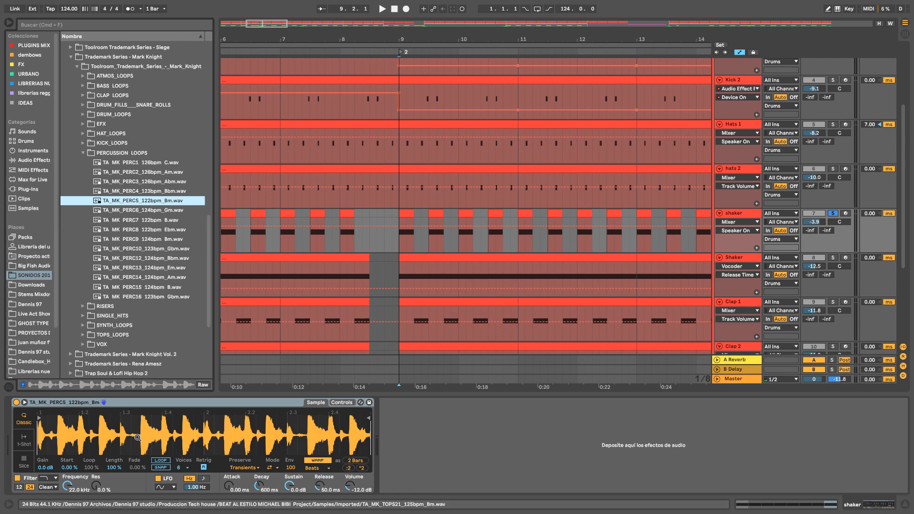
left_click(39, 416)
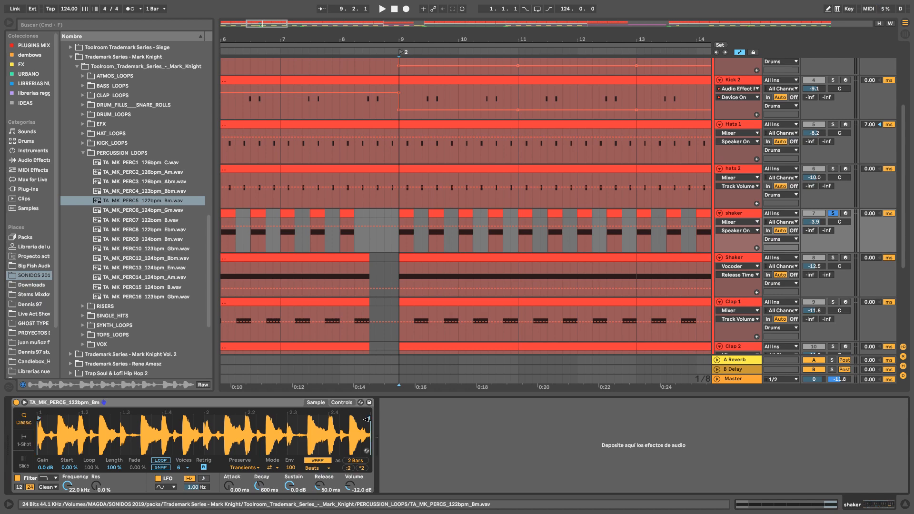
mouse_move(360, 419)
left_mouse_down()
mouse_move(82, 426)
mouse_move(54, 437)
left_mouse_up()
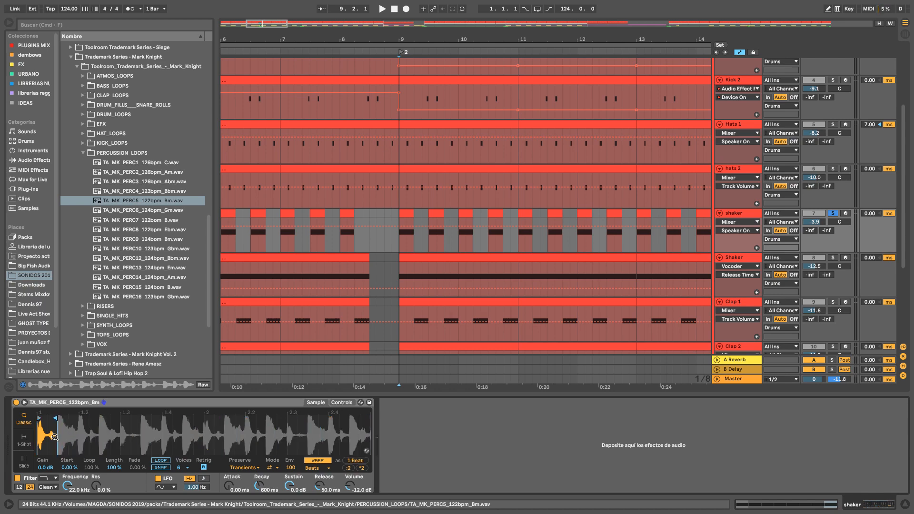
Step: Inspect the long C3 note in the shaker clip at bar 9 and the C3 notes in the hats 2 clip
double_click(402, 215)
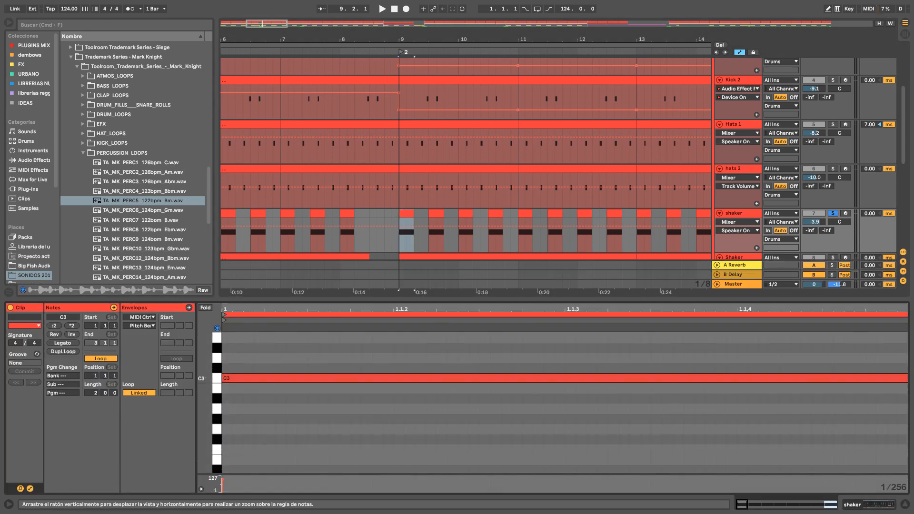
key("super+a")
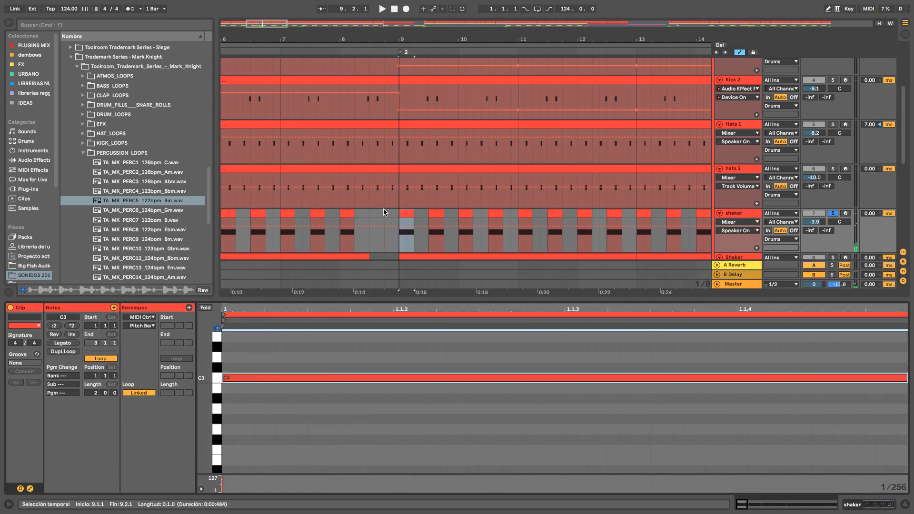
left_click(445, 171)
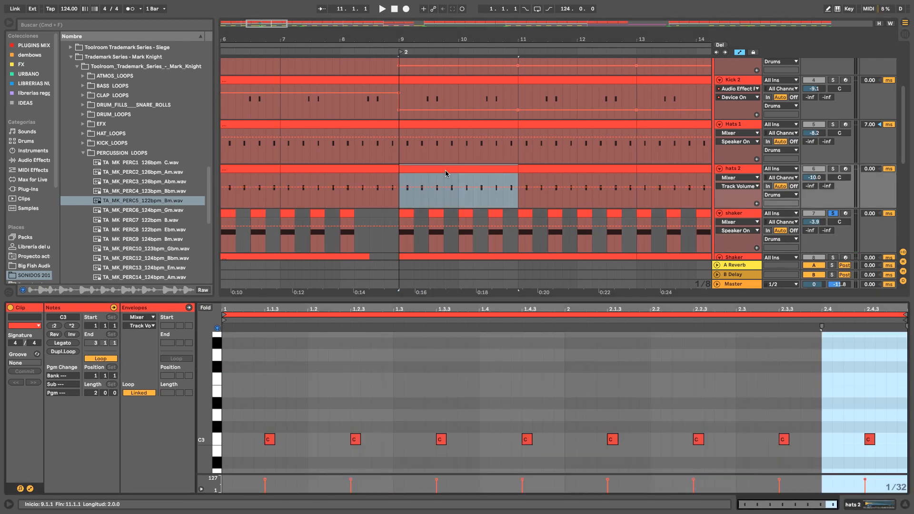
left_click(216, 442)
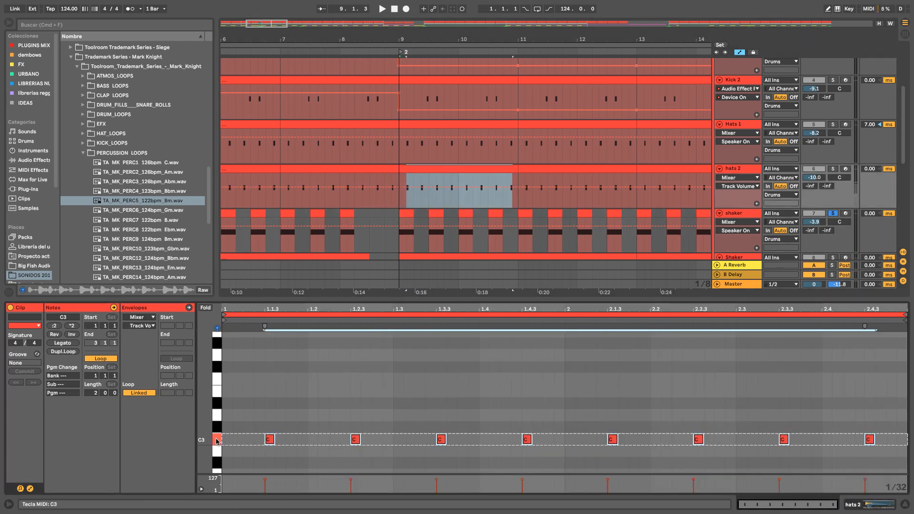
left_click(905, 505)
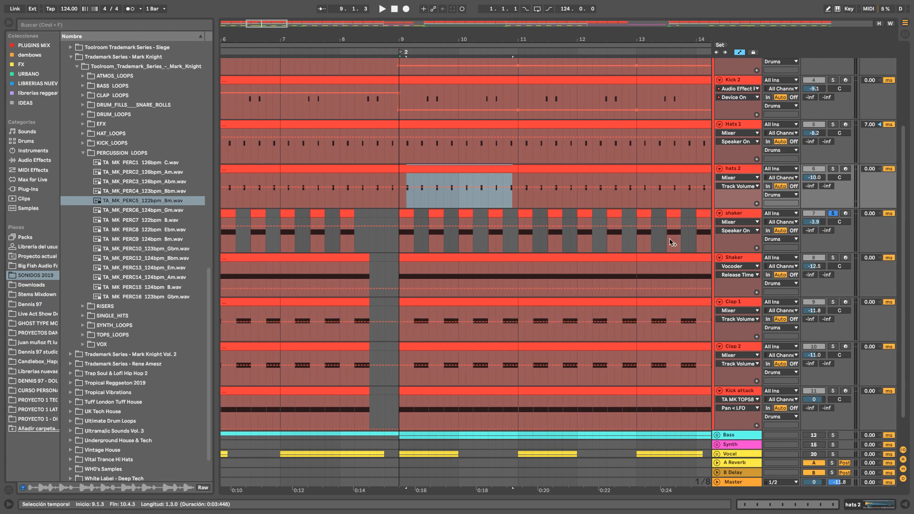
Step: Reopen the hats 2 clip at bar 9 and select its C3 notes
scroll(491, 147, "up", 2)
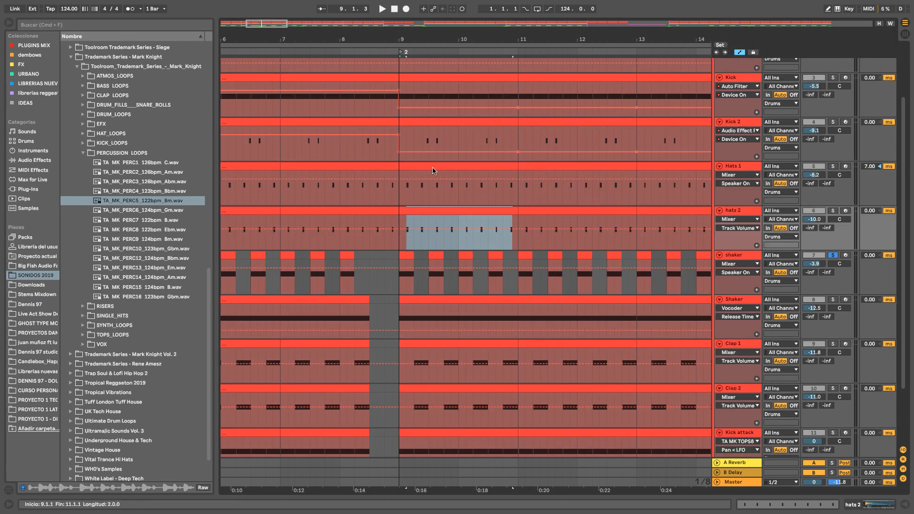
double_click(461, 212)
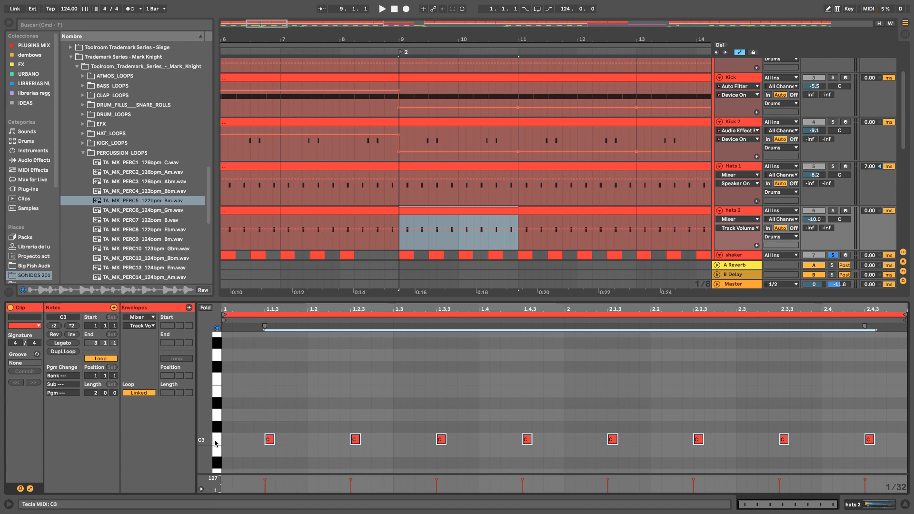
mouse_move(269, 441)
left_mouse_down()
mouse_move(272, 394)
mouse_move(270, 441)
left_mouse_up()
scroll(694, 229, "down", 3)
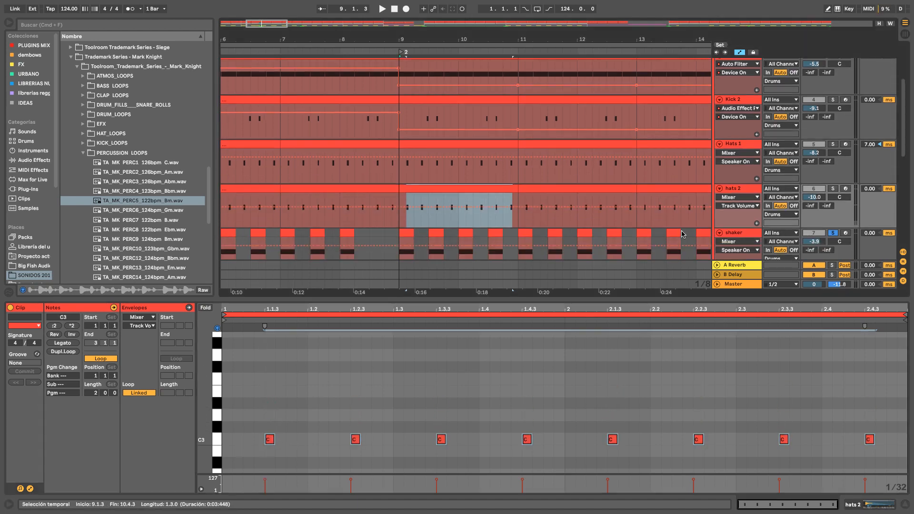
Step: Show the lowercase shaker track's Simpler with the TA_MK_PERC5_122bpm_Bm sample and play the soloed track from bar 9
scroll(695, 229, "down", 2)
left_click(408, 186)
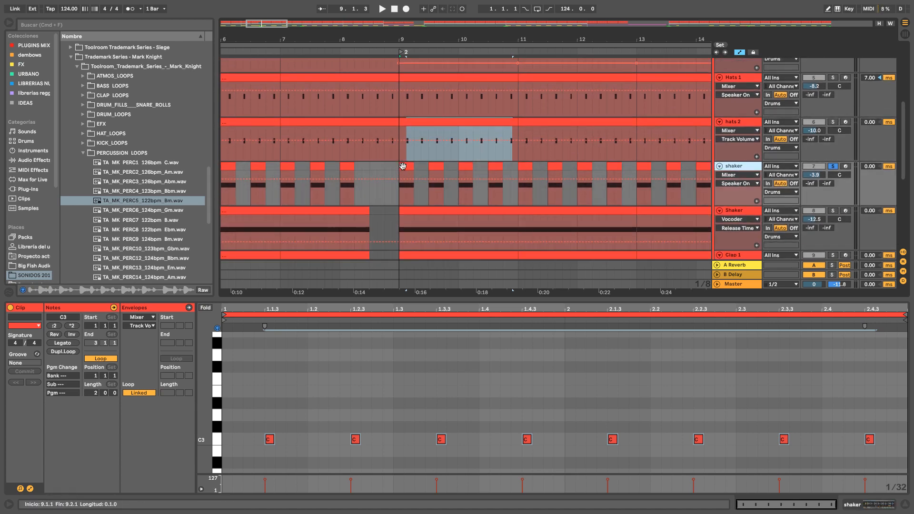
double_click(746, 168)
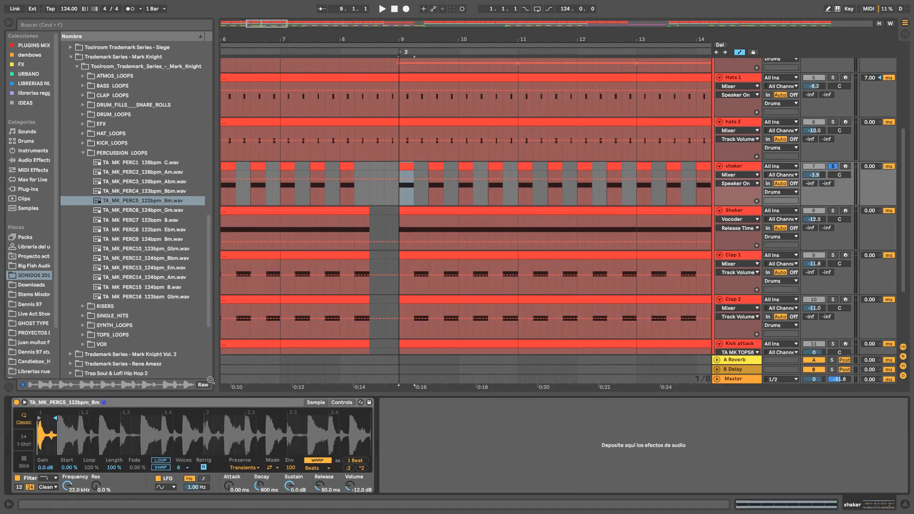
key("space")
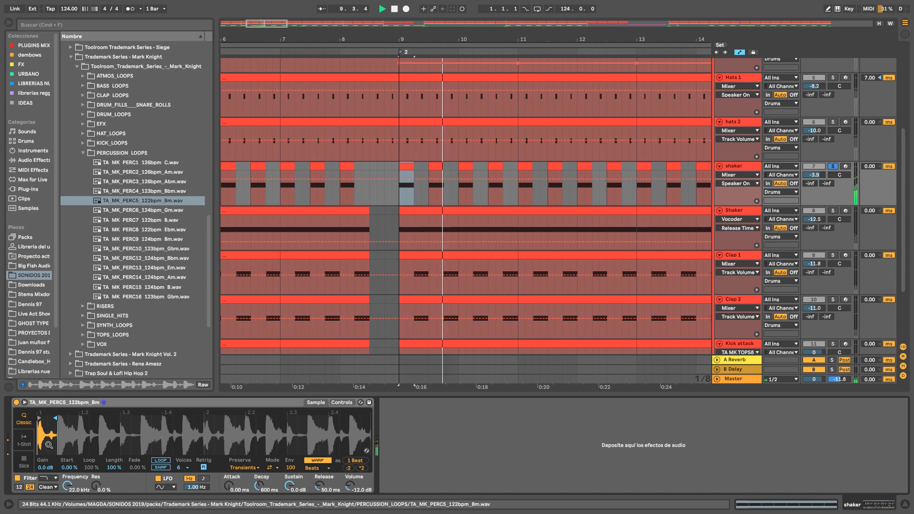
Step: Move the Simpler's playback region to the one-beat section starting at 2 and play the shaker with it
left_click_drag(54, 419, 240, 419)
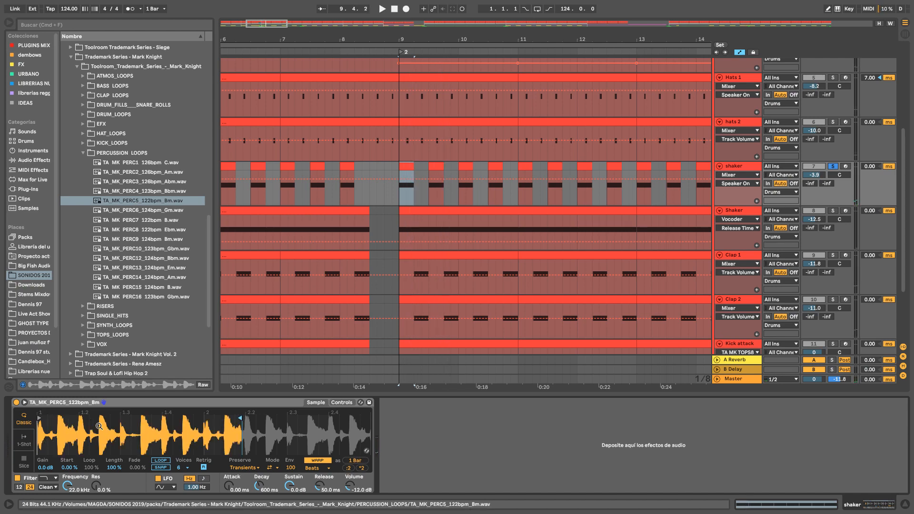
left_click_drag(43, 418, 239, 419)
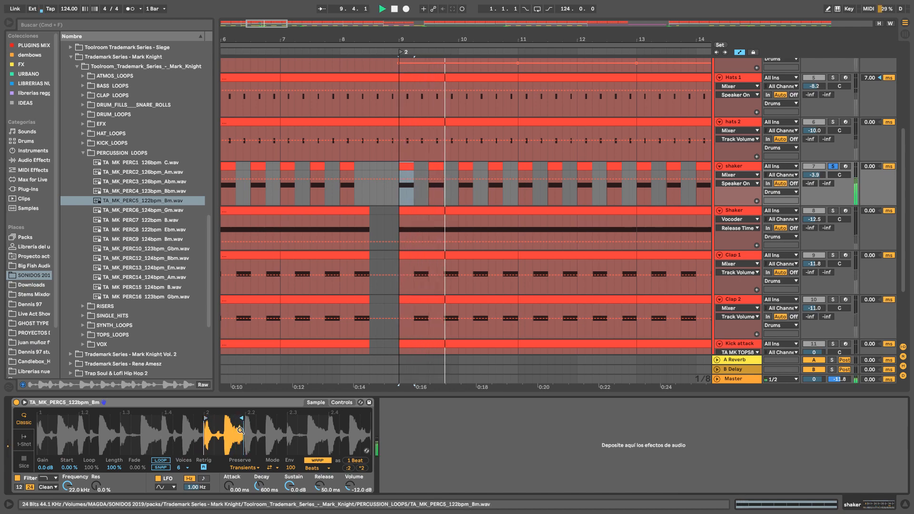
left_click(410, 167)
key("space")
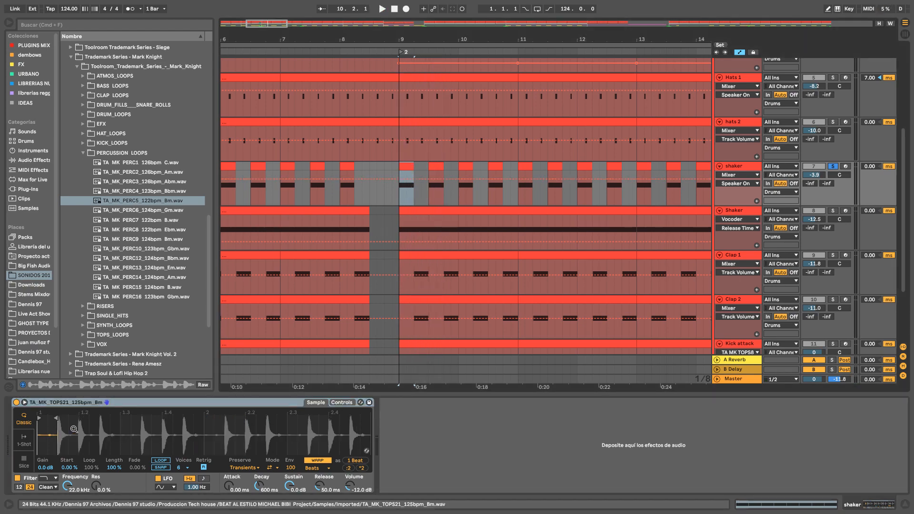
Step: Solo the second Shaker track and play it from bar 9 while showing its Arpeggiator and the TA_MK_HAT_16 Simpler
left_click(738, 210)
left_click(738, 210)
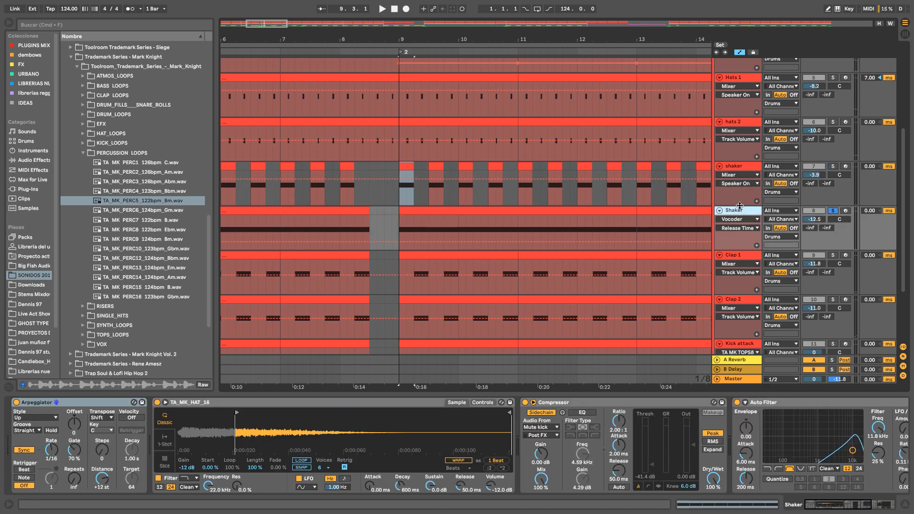
key("space")
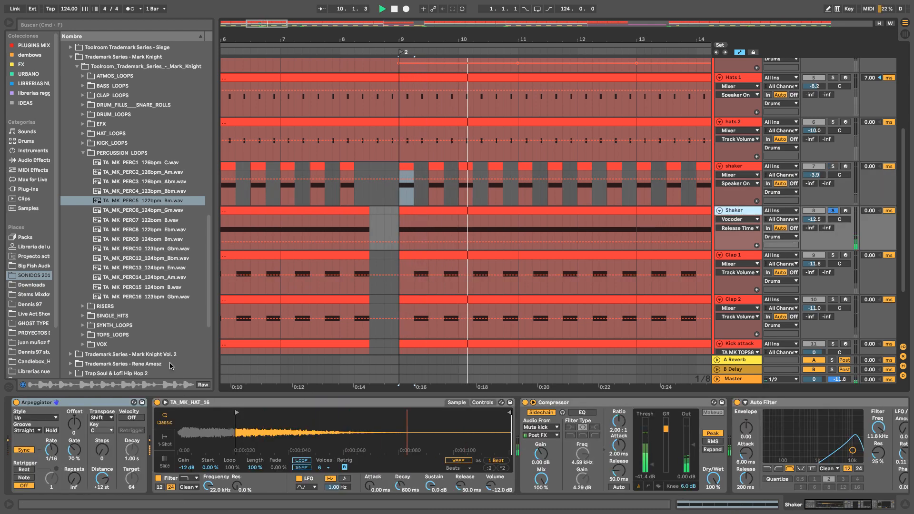
left_click(301, 439)
key("space")
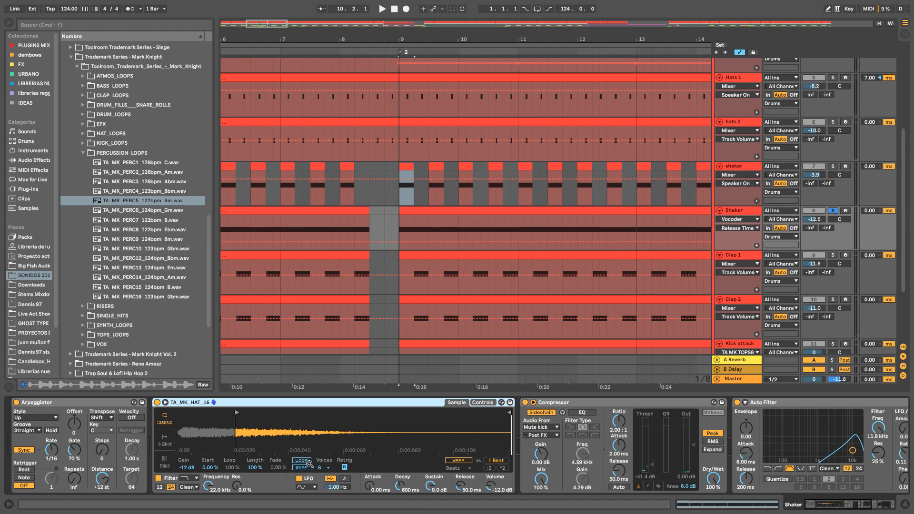
left_click(102, 410)
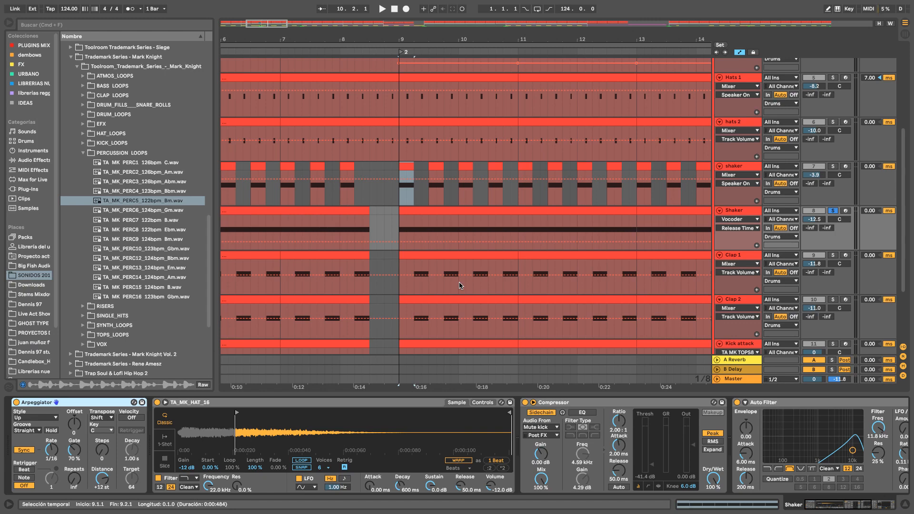
key("space")
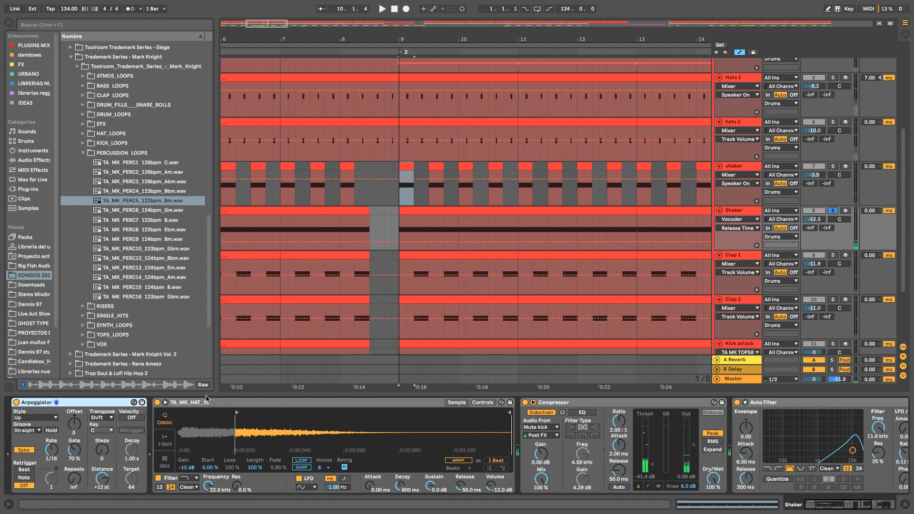
Step: Bypass the Shaker track's Compressor, Auto Filter, Vocoder and Arpeggiator, and move the TA_MK_HAT_16 sample's start marker slightly later
left_click(525, 402)
left_click(737, 403)
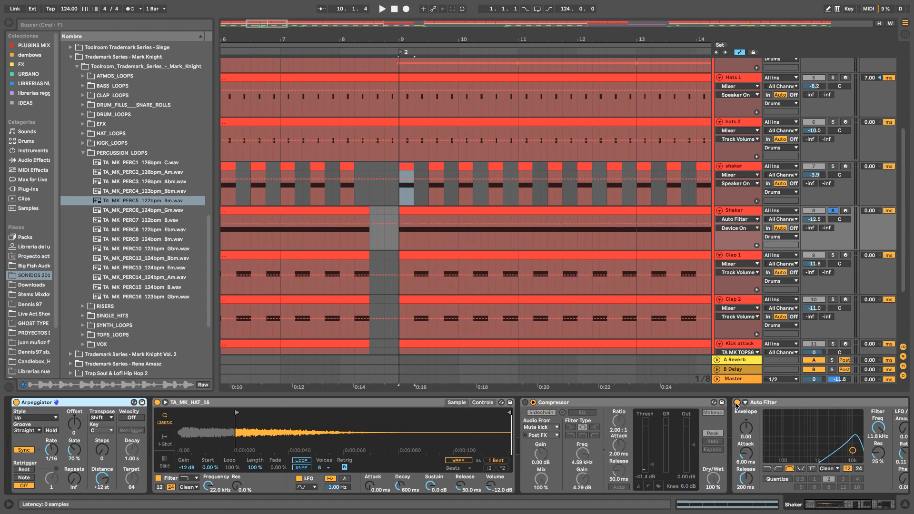
scroll(737, 429, "right", 5)
left_click(639, 403)
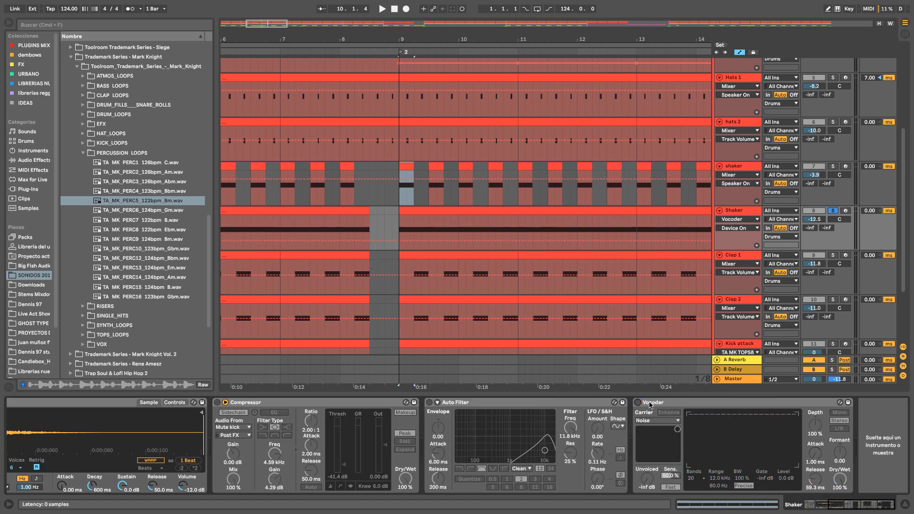
left_click(805, 504)
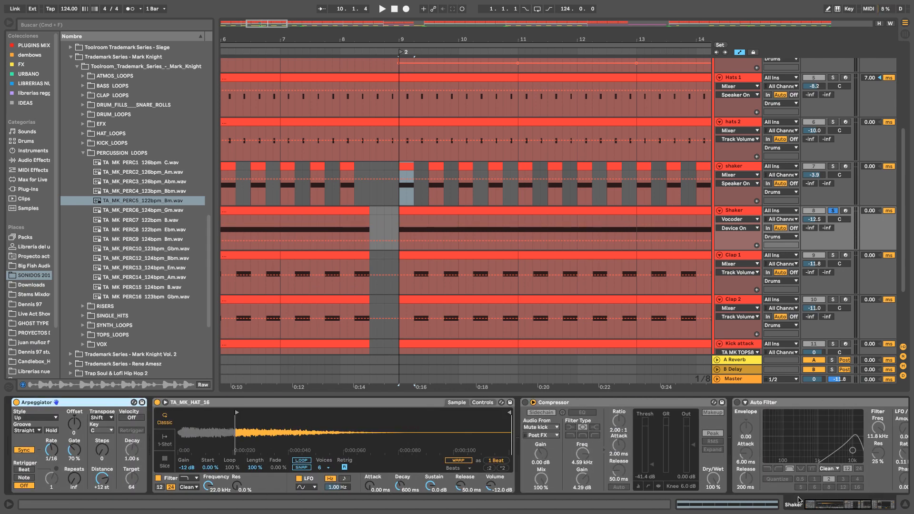
left_click(16, 403)
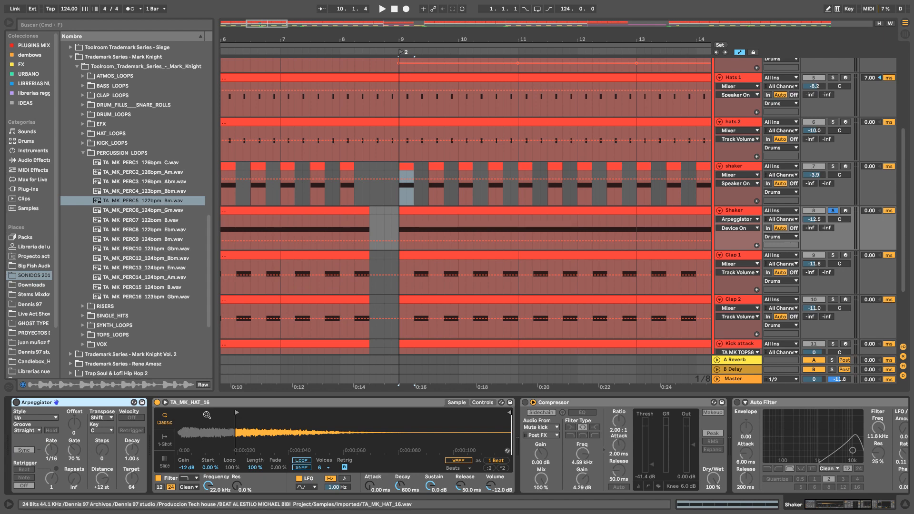
left_click(236, 411)
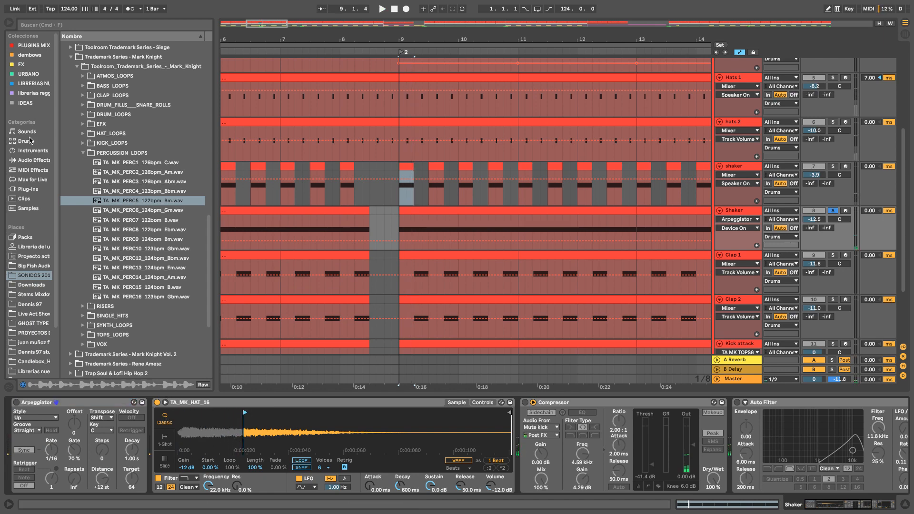
Step: Show the MIDI effects in the browser, turn the Shaker's Arpeggiator back on and play the track from bar 9
left_click(31, 170)
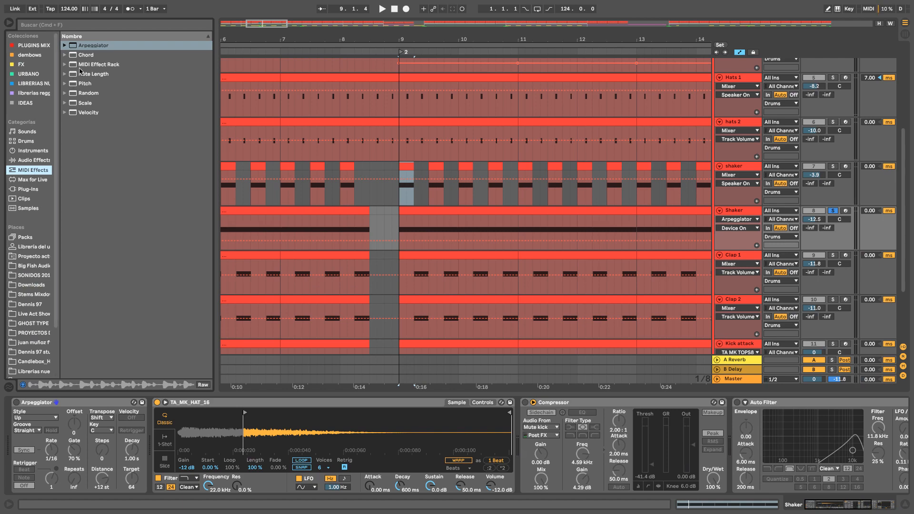
left_click(54, 468)
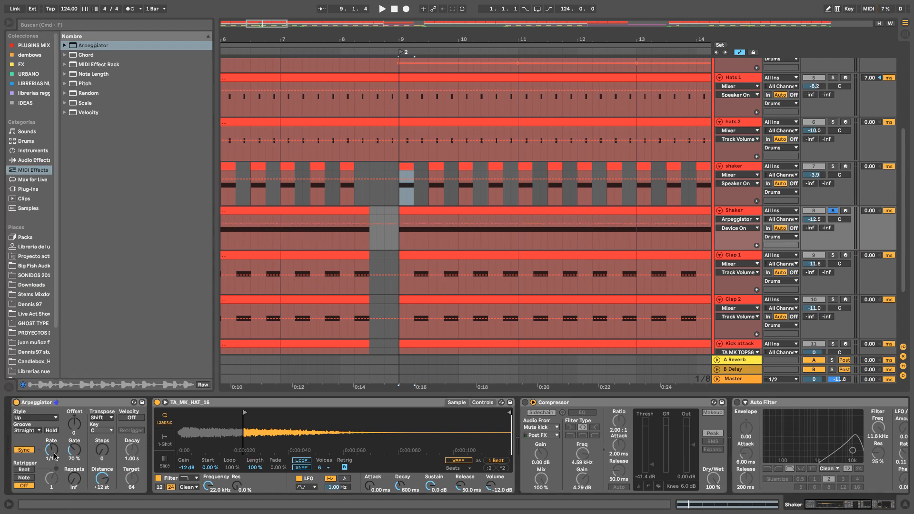
key("space")
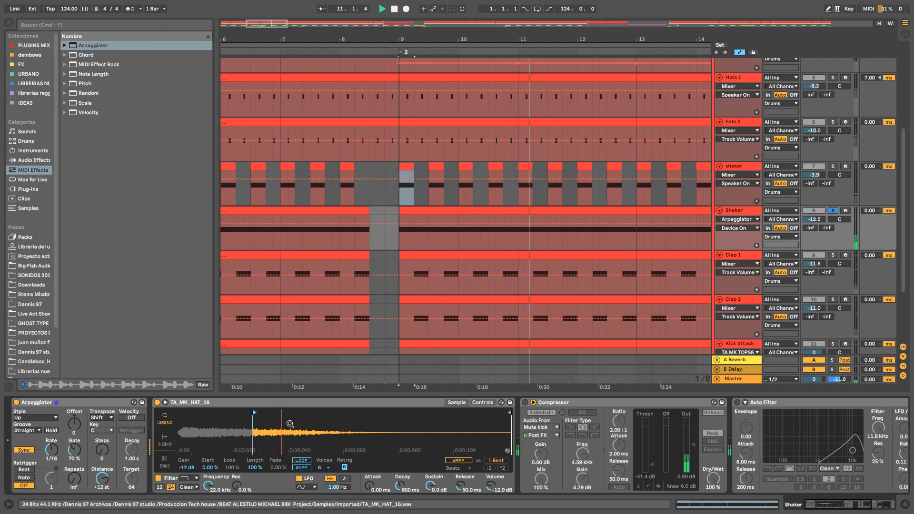
key("space")
Step: Turn the Shaker's Compressor back on and show its unfolded sidechain section with Sidechain enabled
left_click(865, 509)
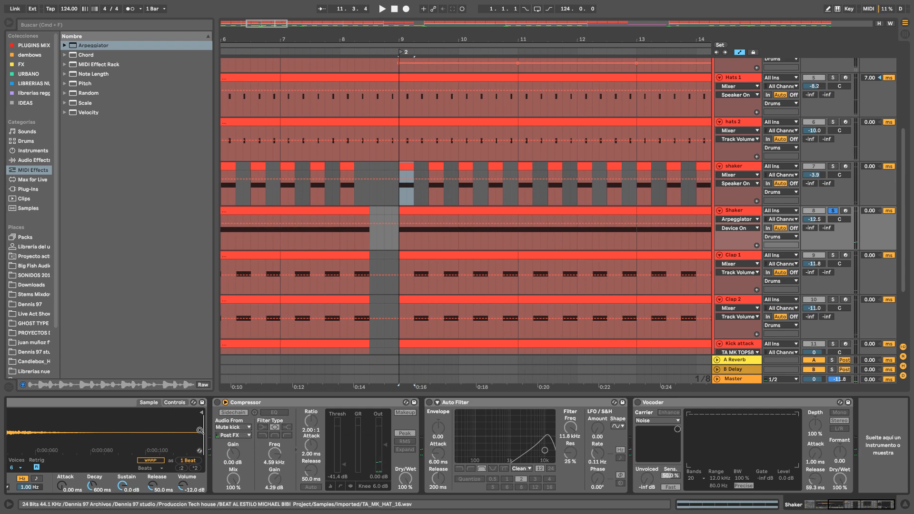
left_click(217, 403)
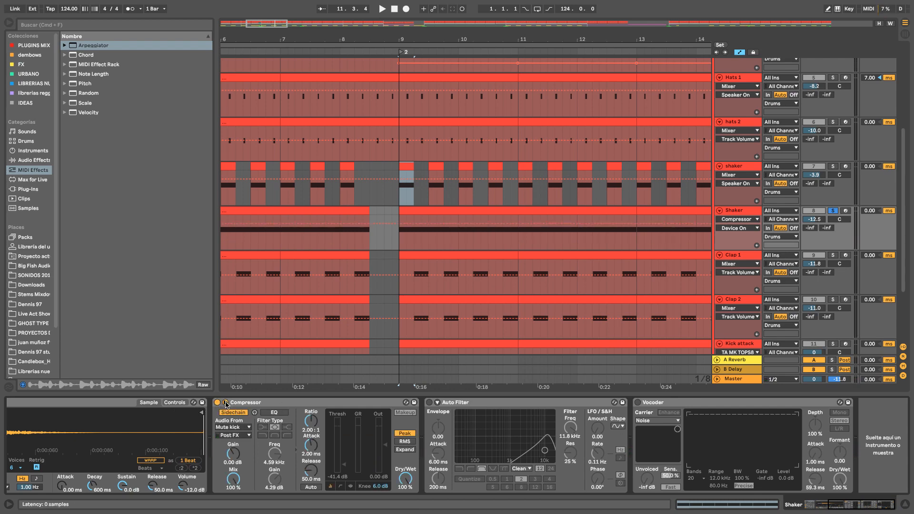
left_click(225, 403)
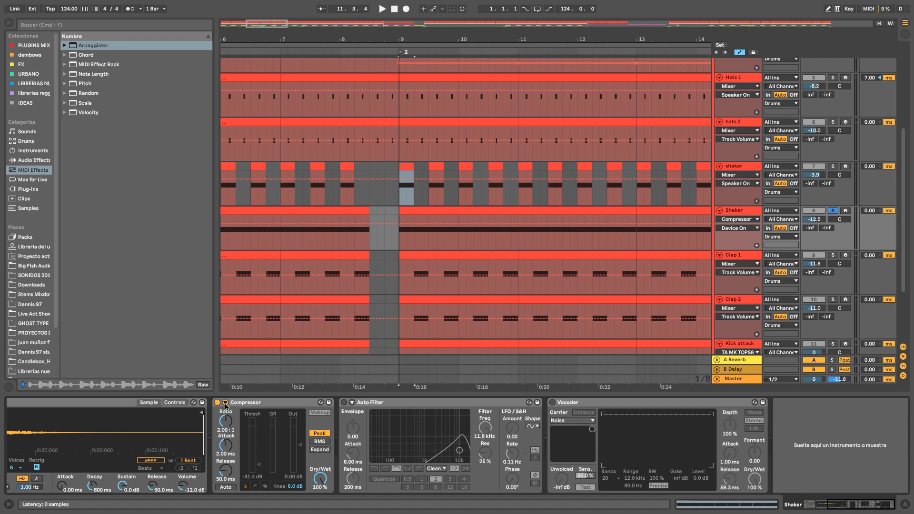
left_click(225, 403)
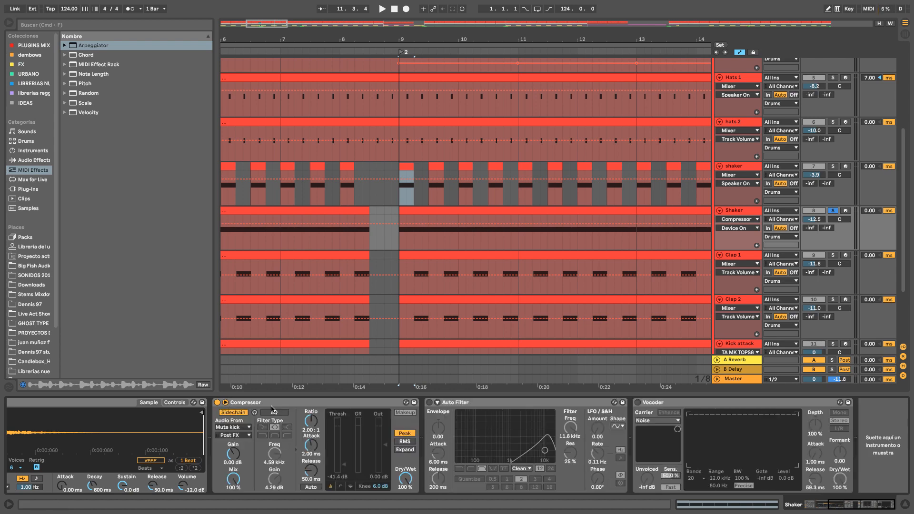
left_click(239, 413)
left_click(231, 413)
left_click(235, 428)
left_click(238, 430)
left_click(238, 428)
left_click(238, 430)
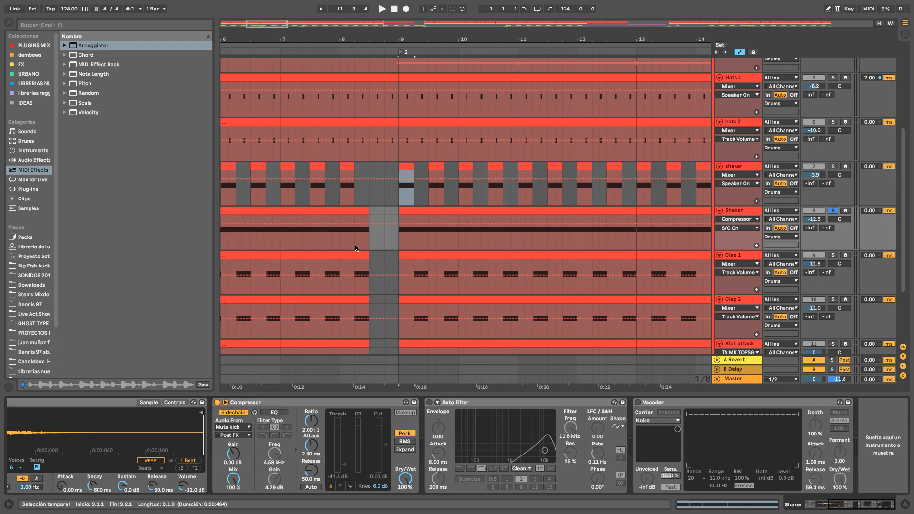
Step: Play the shaker from bar 9 through the Compressor and choose Mute kick as the sidechain source
key("space")
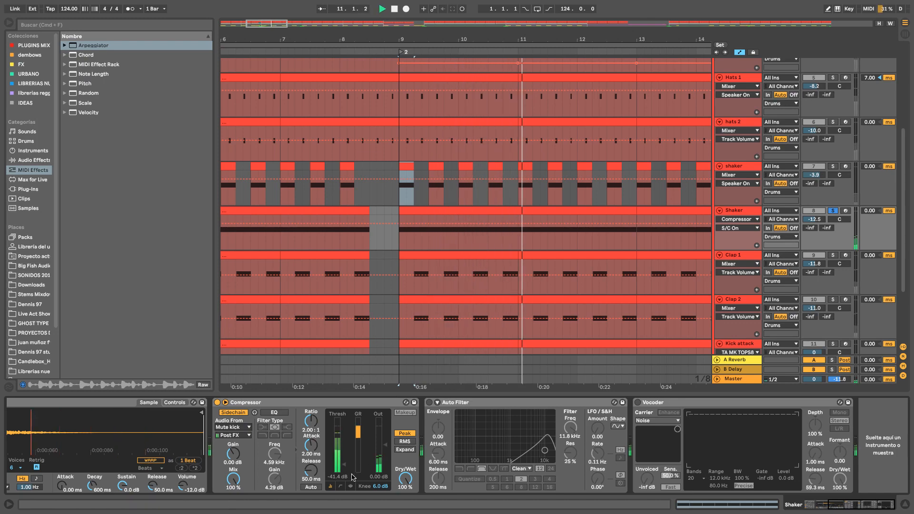
key("space")
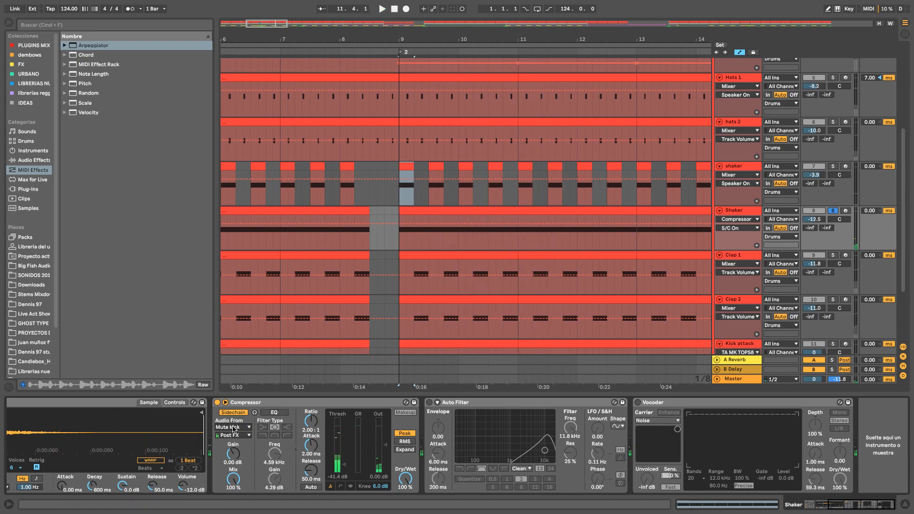
left_click(231, 428)
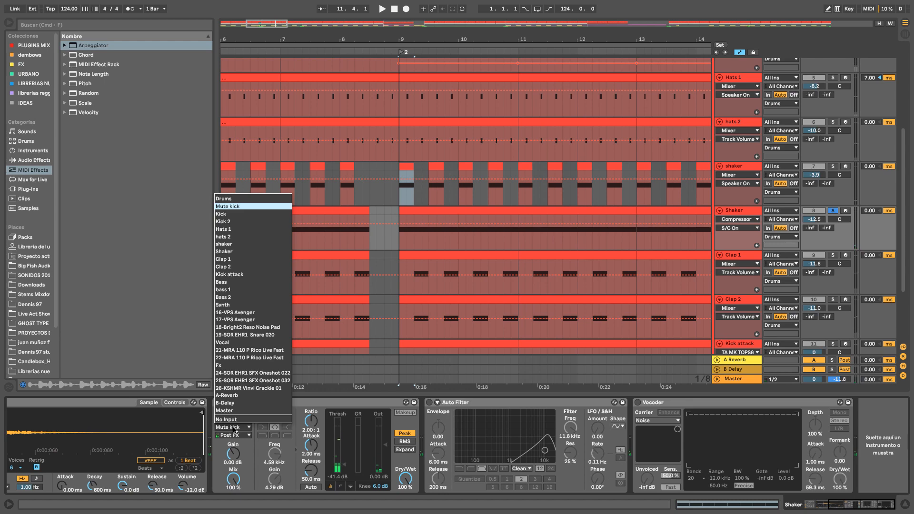
left_click(229, 206)
Step: Find the Mute kick track in the full drum arrangement and show its device chain
scroll(613, 322, "up", 5)
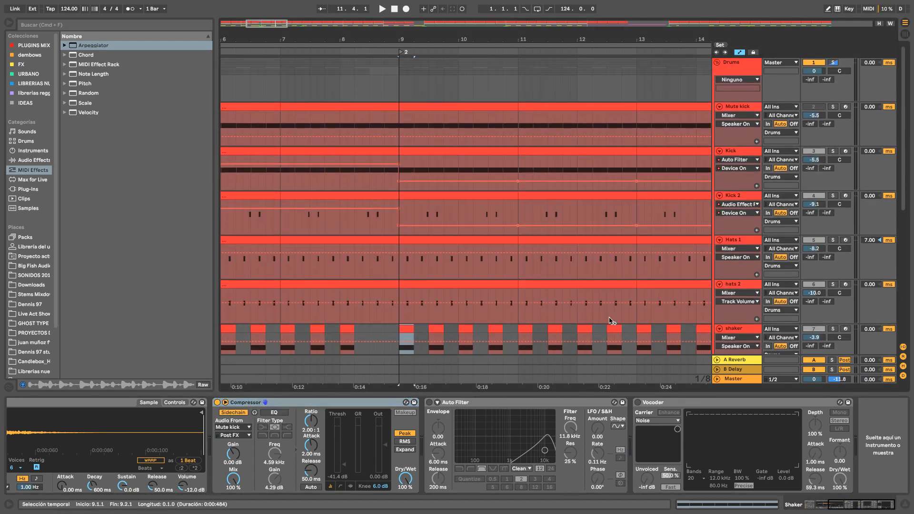
key("minus")
key("minus")
key("minus")
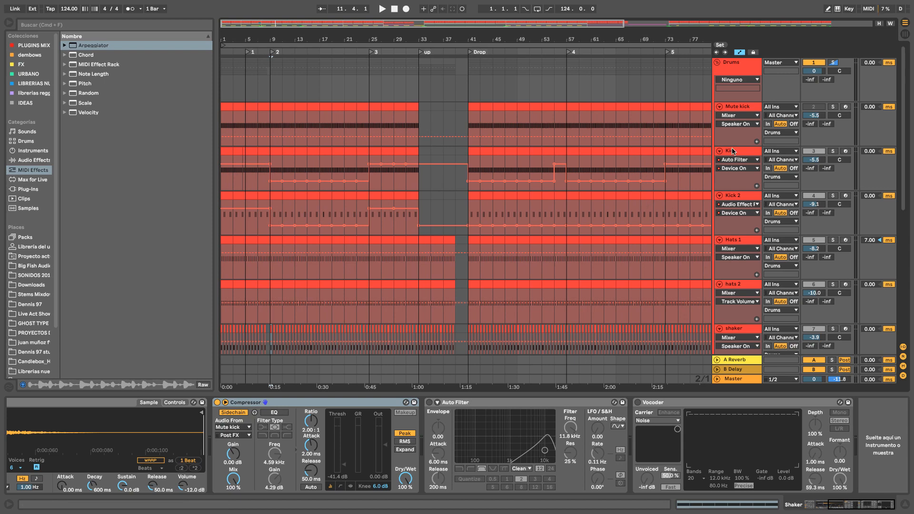
left_click(737, 151)
left_click(751, 104)
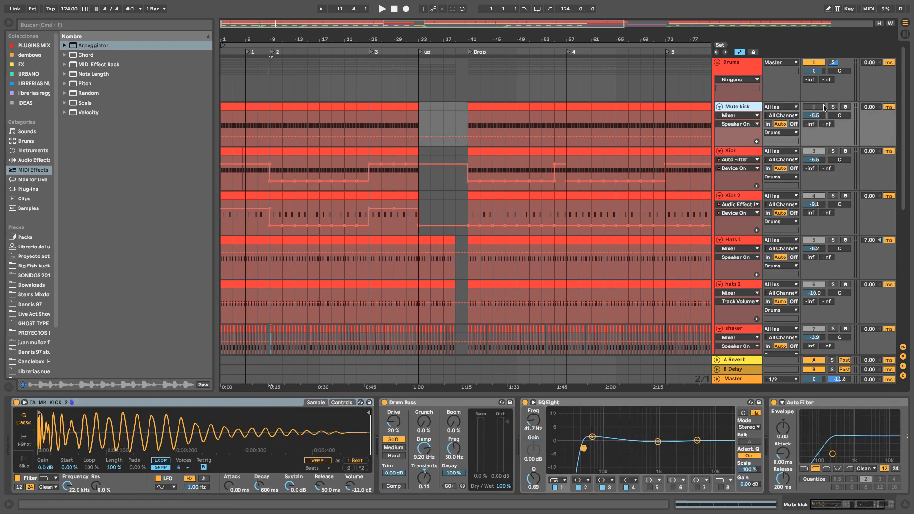
Step: Select bars 29 to 33 of the Shaker, set its Compressor threshold to -32.0 dB and play the section
scroll(524, 190, "down", 6)
left_click(387, 138)
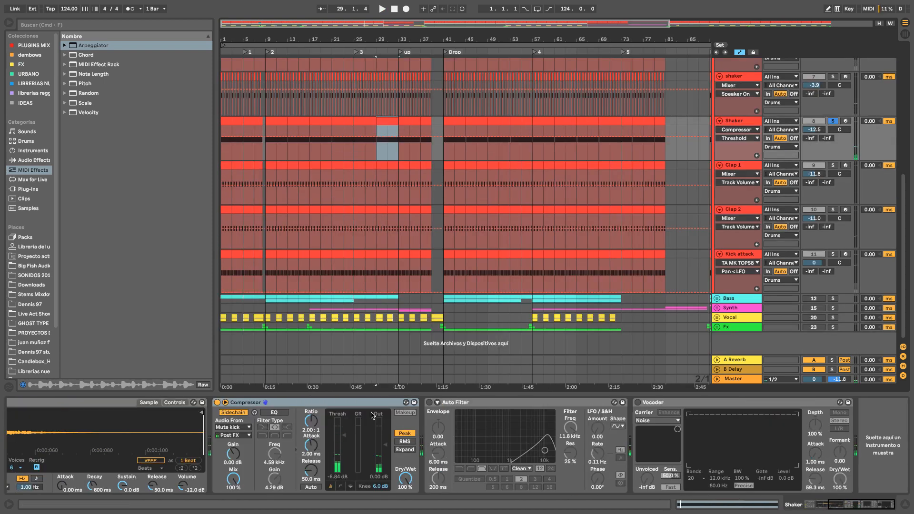
left_click_drag(344, 435, 343, 461)
key("space")
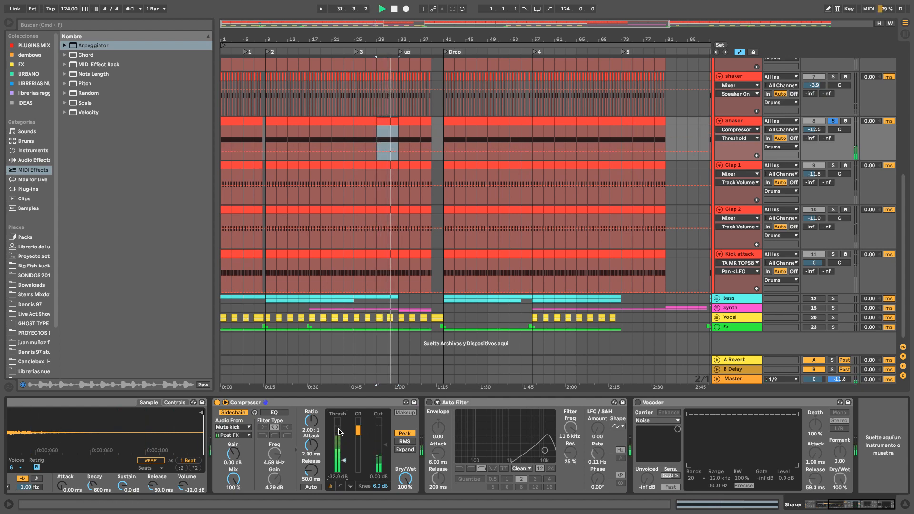
Step: Turn the Shaker's Auto Filter back on and play the track from bar 29 with it
left_click(544, 441)
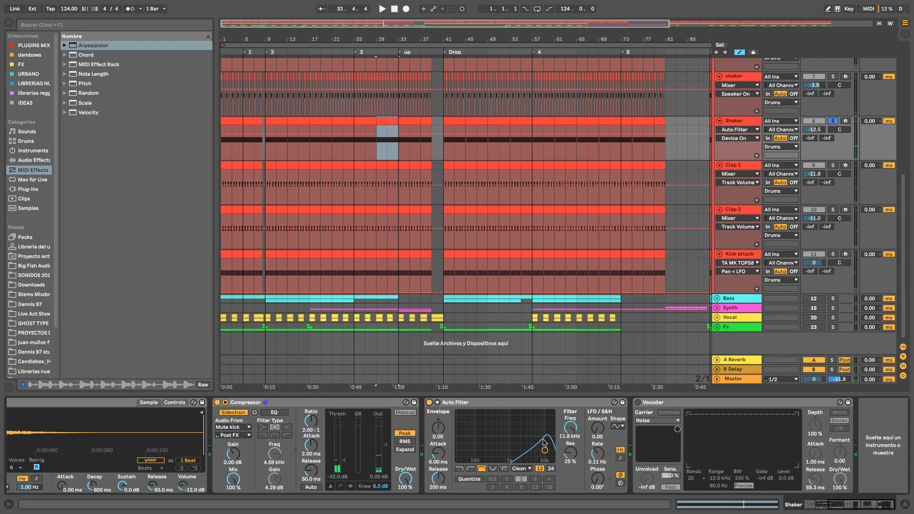
key("space")
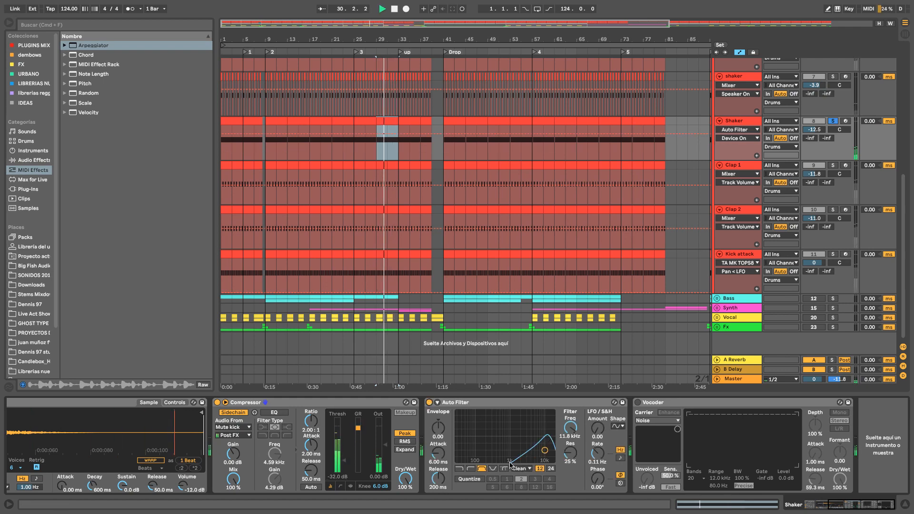
key("space")
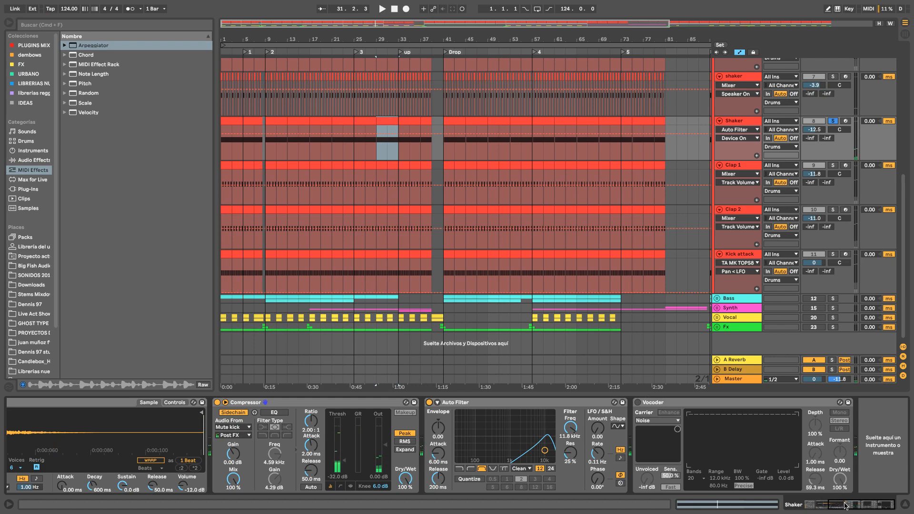
Step: Turn on the Shaker's Vocoder, play the track from bar 29 with it and bypass it again
left_click(639, 403)
key("space")
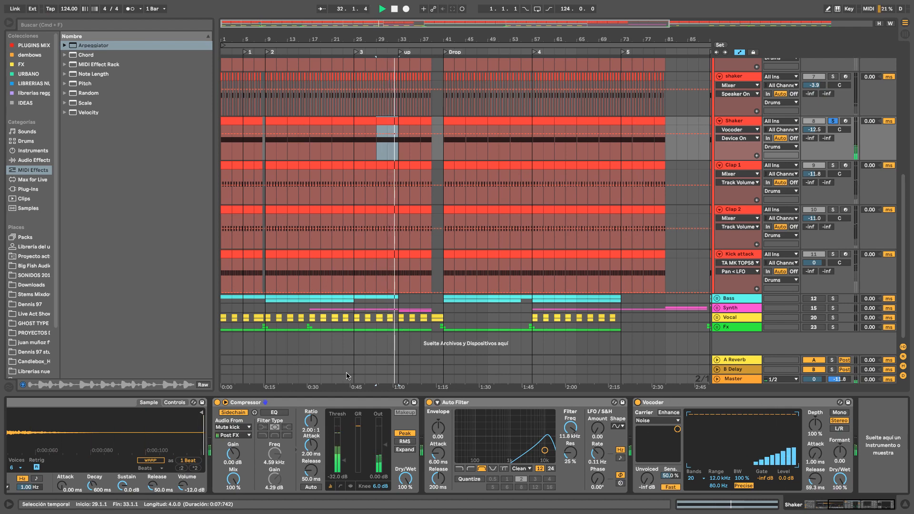
left_click(639, 404)
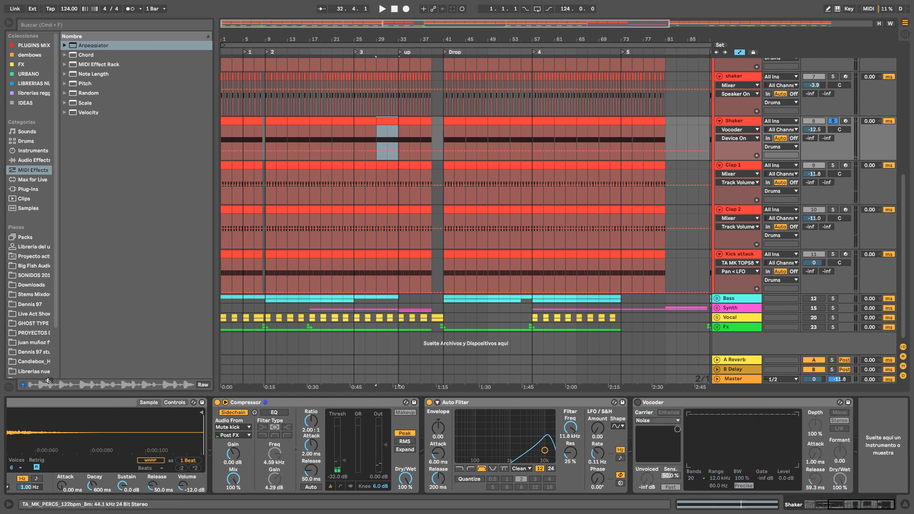
Step: Replace the Shaker's Vocoder with a fresh one from the audio effects library and play the track from bar 29
left_click(32, 161)
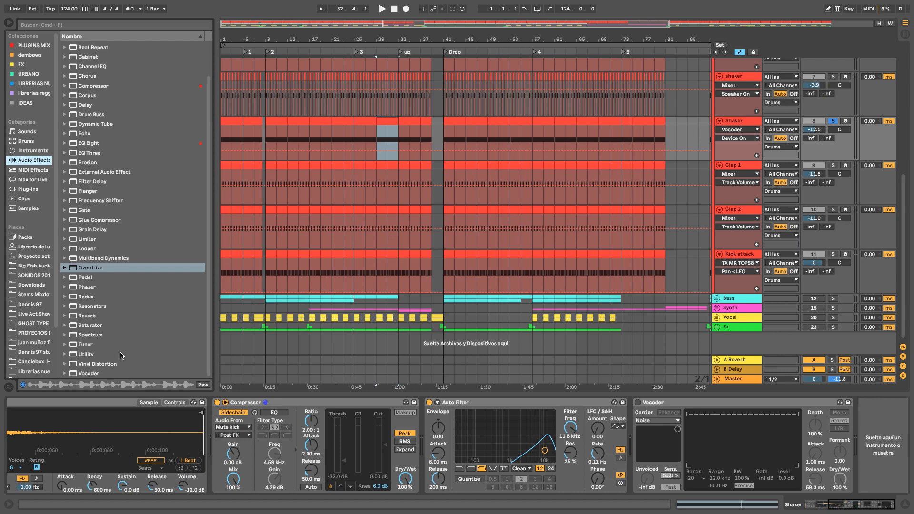
left_click(667, 402)
key("Delete")
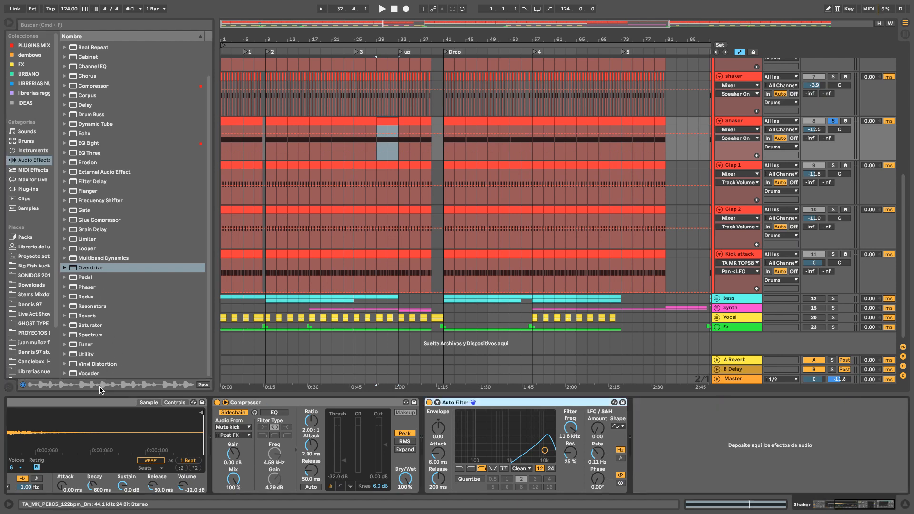
left_click(89, 374)
left_click_drag(88, 375, 705, 428)
key("space")
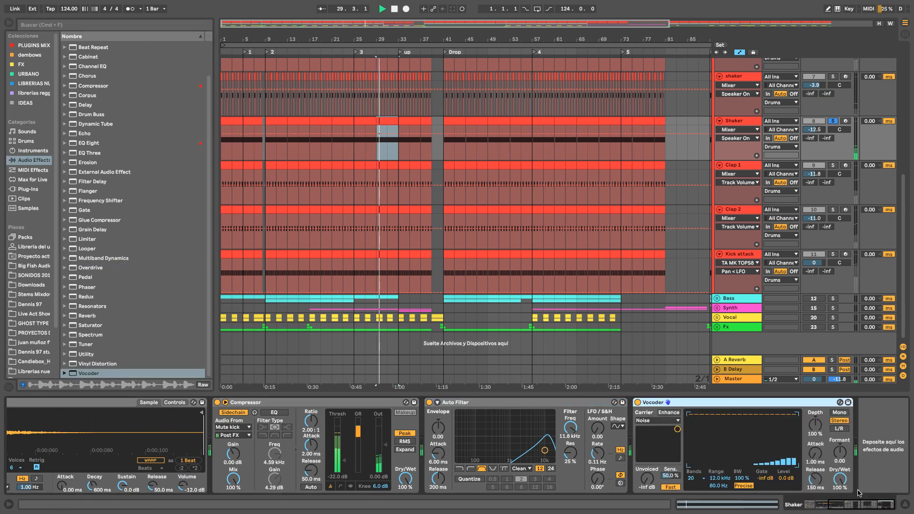
Step: Lower the new Vocoder's Dry/Wet to 35.5 % and play the shaker again
key("space")
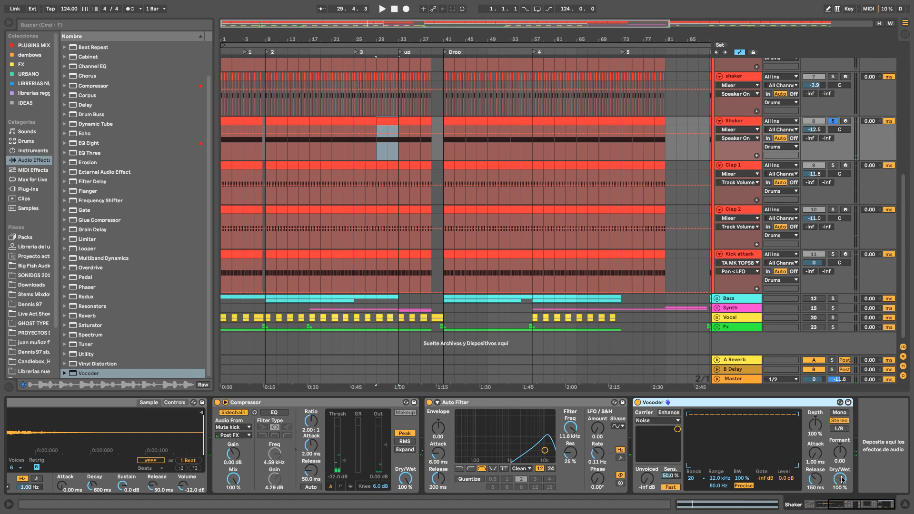
left_click_drag(841, 483, 841, 495)
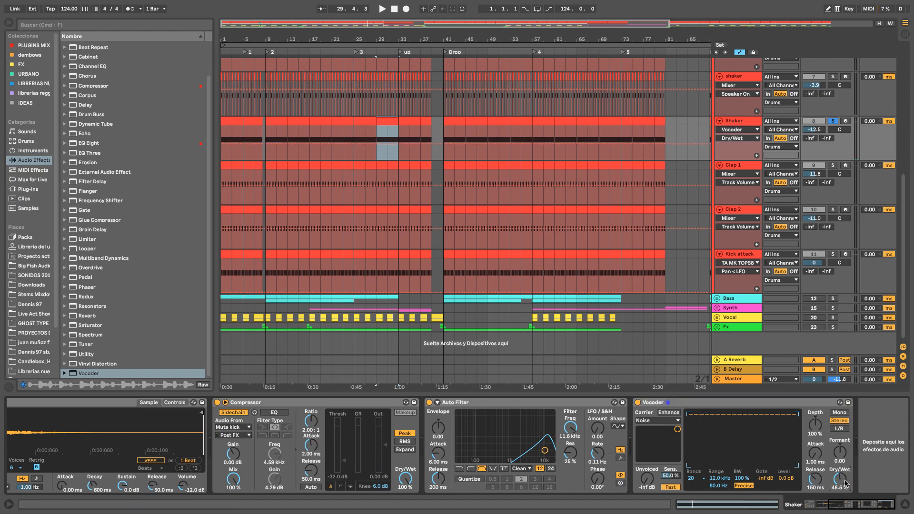
key("space")
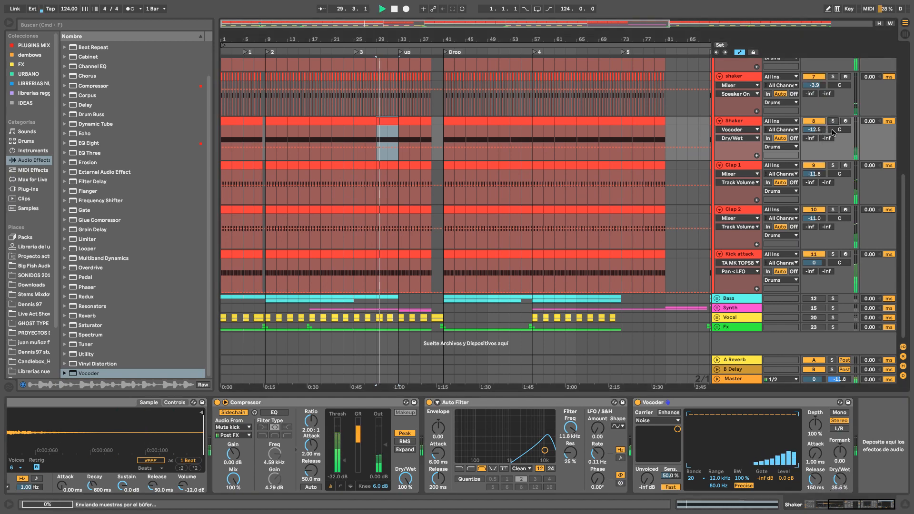
Step: Solo the Clap 1 and Clap 2 tracks, play them from bar 29 and show each track's Simpler
left_click(833, 165)
key("space")
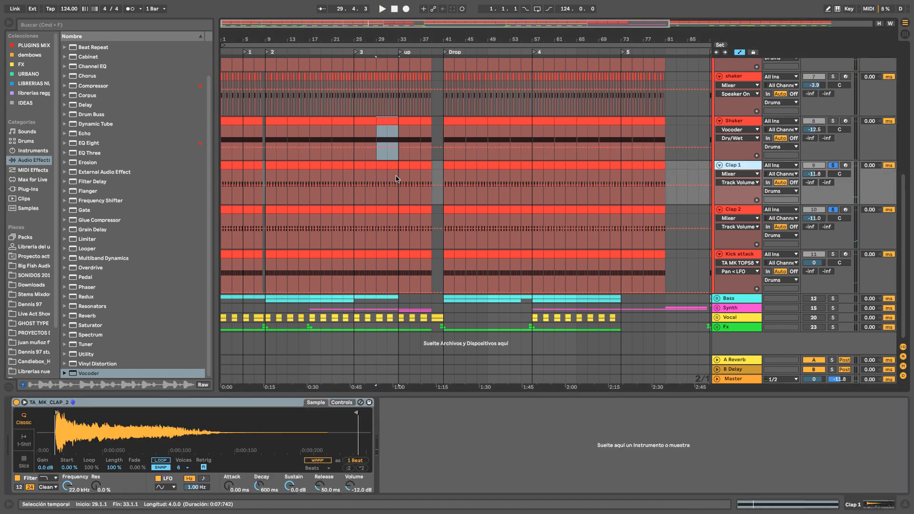
key("space")
left_click(739, 210)
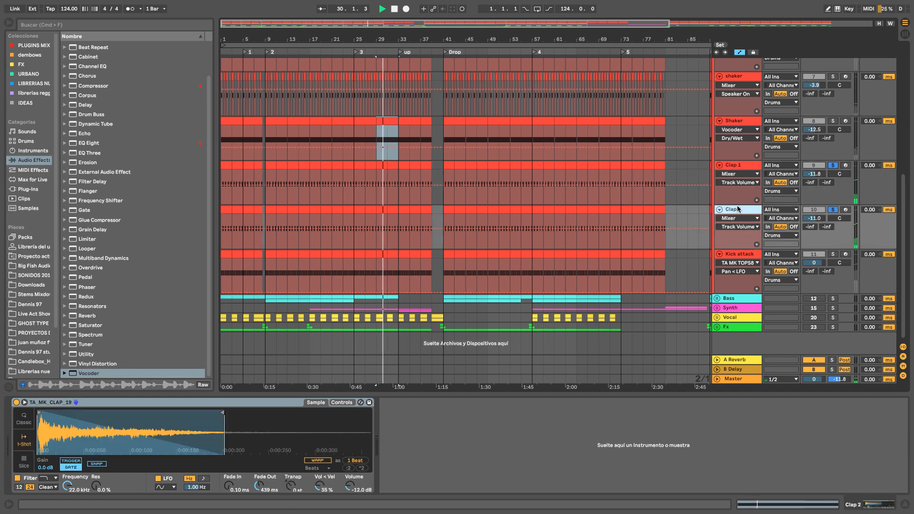
left_click(740, 166)
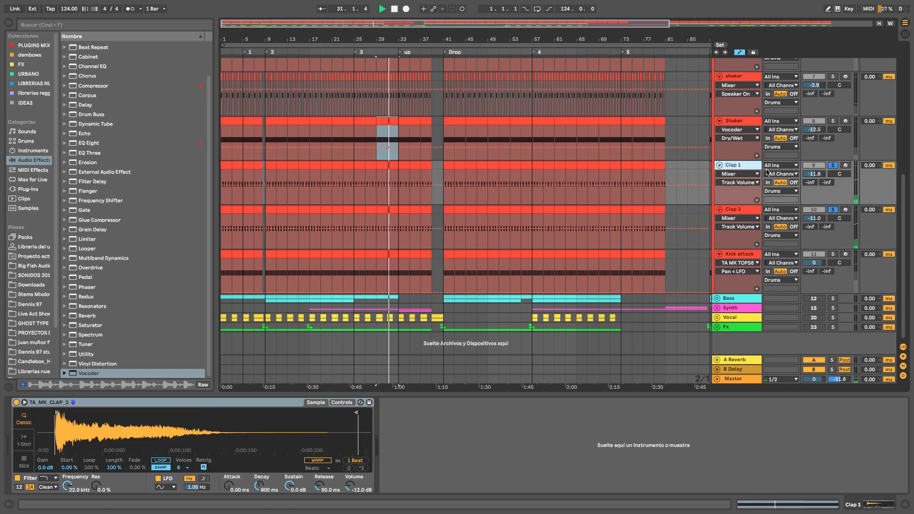
Step: Stop playback, solo the Clap 1 track and add a Saturator set to the Soft Sine curve
key("space")
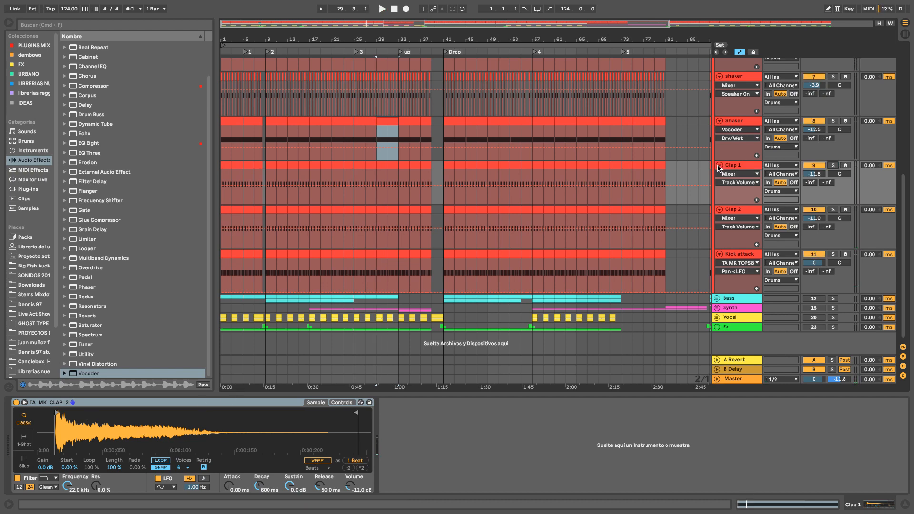
left_click(833, 166)
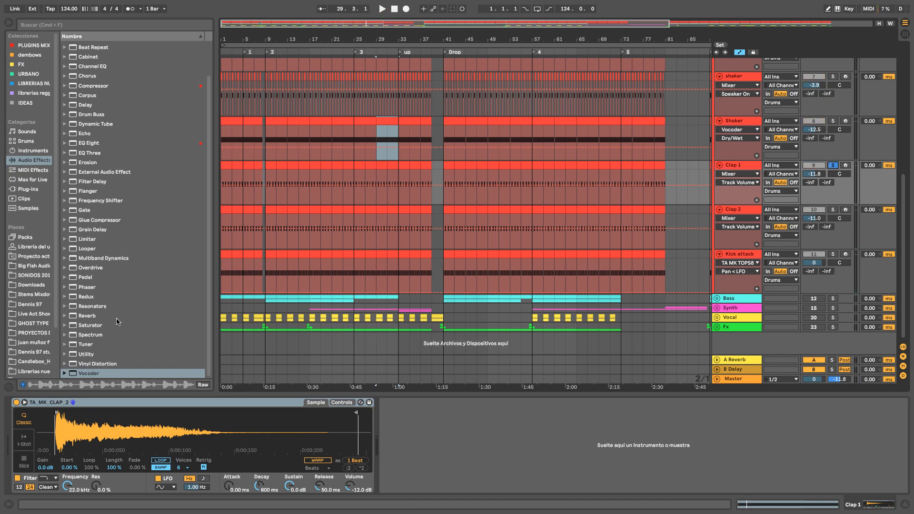
left_click(90, 326)
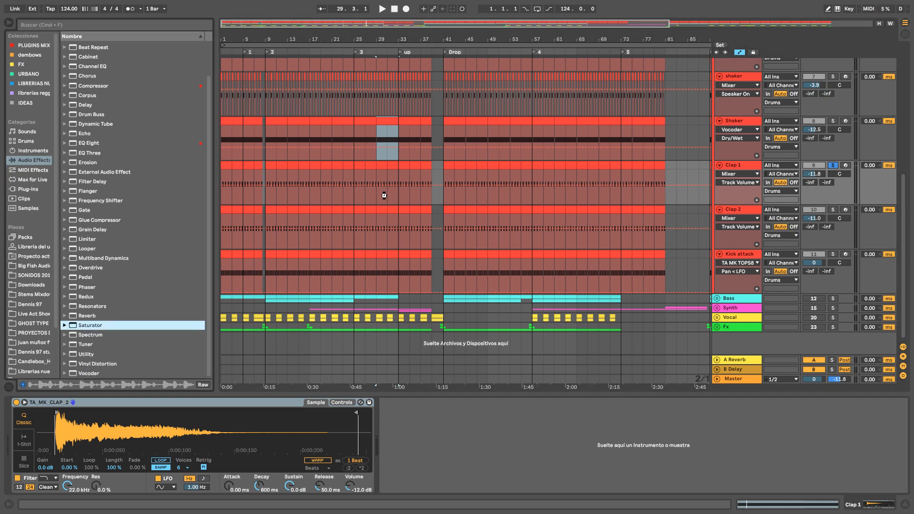
left_click_drag(384, 196, 386, 197)
left_click(428, 455)
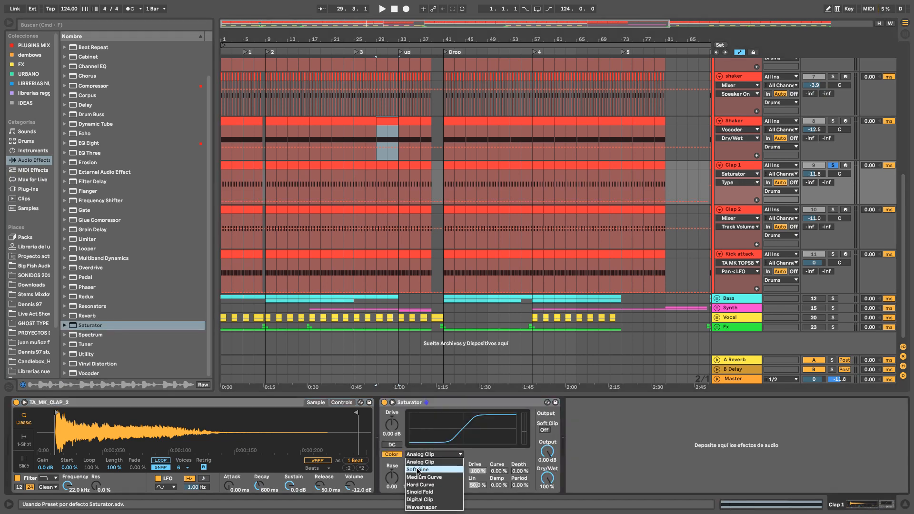
left_click(418, 470)
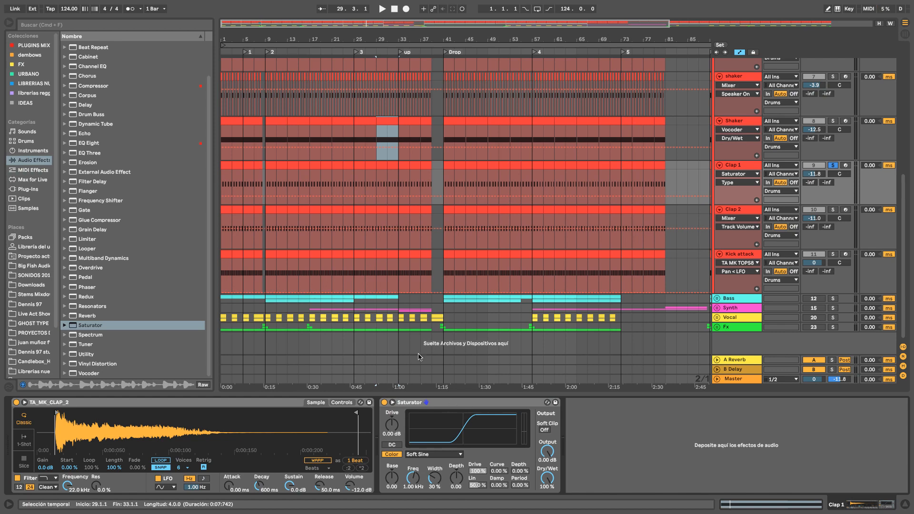
Step: Play Clap 1 from bar 29 with the Saturator and lower its track volume to -13.8 dB
key("space")
mouse_move(828, 174)
left_mouse_down()
mouse_move(827, 186)
mouse_move(827, 176)
left_mouse_up()
key("space")
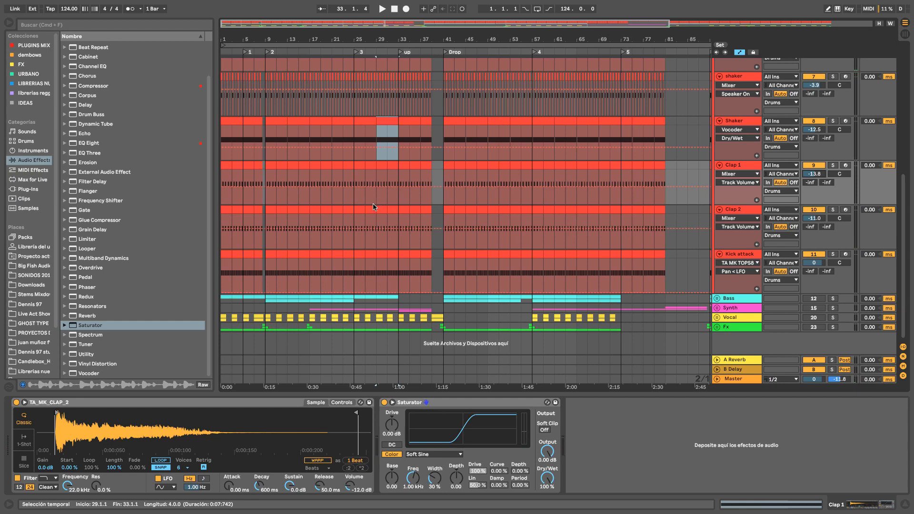
Step: Solo the Kick attack track, play it from bar 13 and inspect the start of its sample in Simpler
left_click(291, 196)
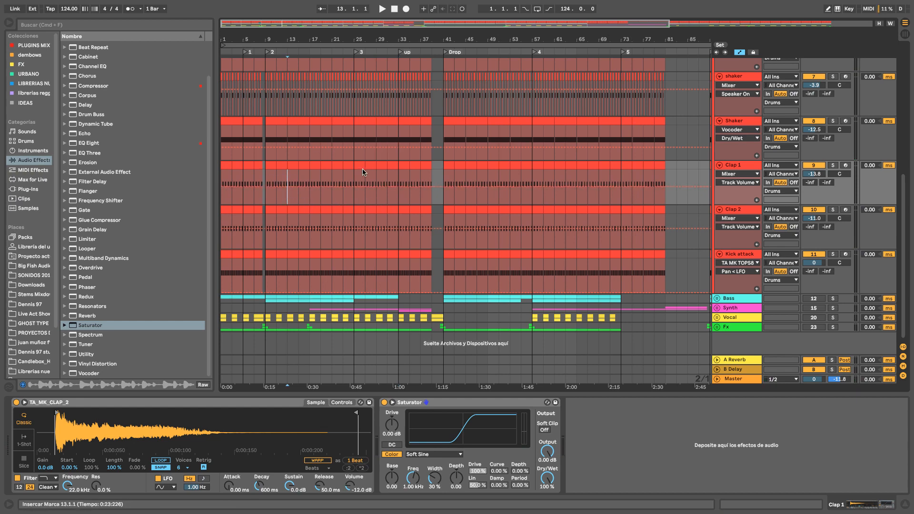
left_click(302, 251)
left_click(834, 254)
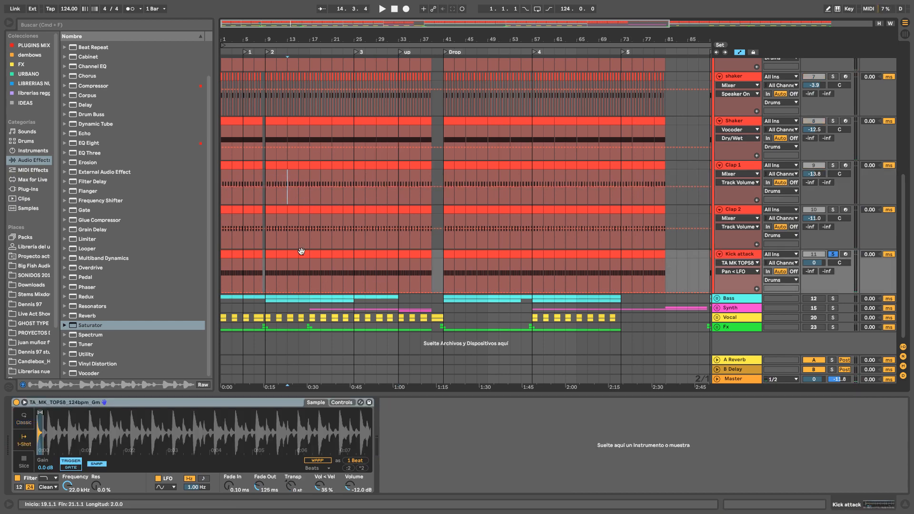
scroll(143, 431, "up", 5)
scroll(76, 422, "up", 3)
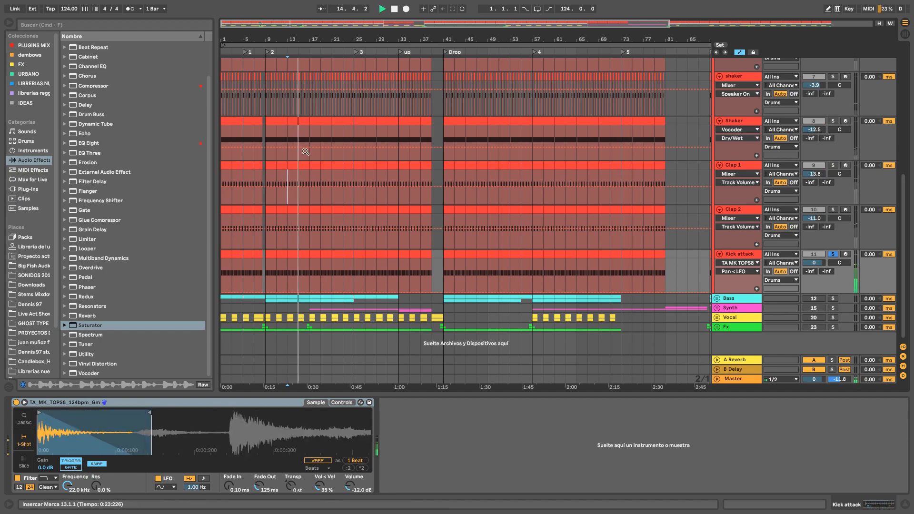
Step: Open the Kick attack MIDI clip at bar 9 to show its notes and play it
left_click_drag(267, 43, 260, 71)
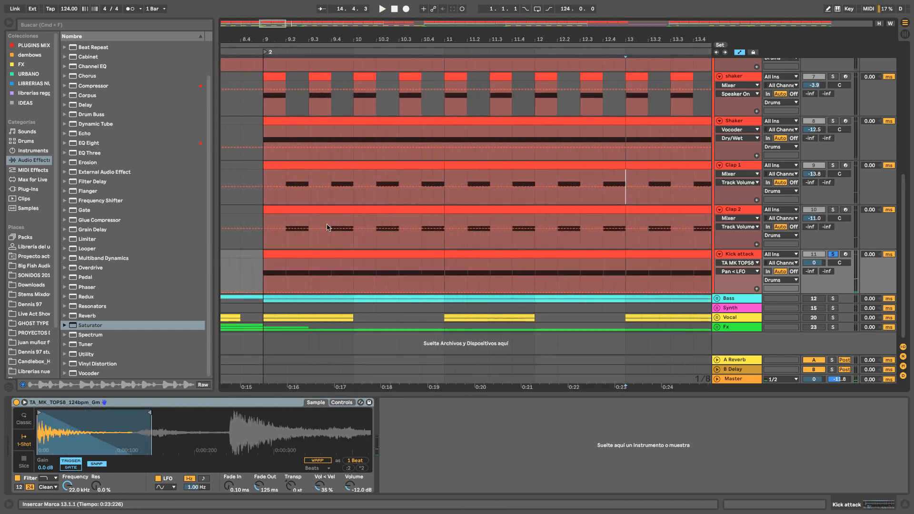
left_click(317, 257)
double_click(326, 261)
key("space")
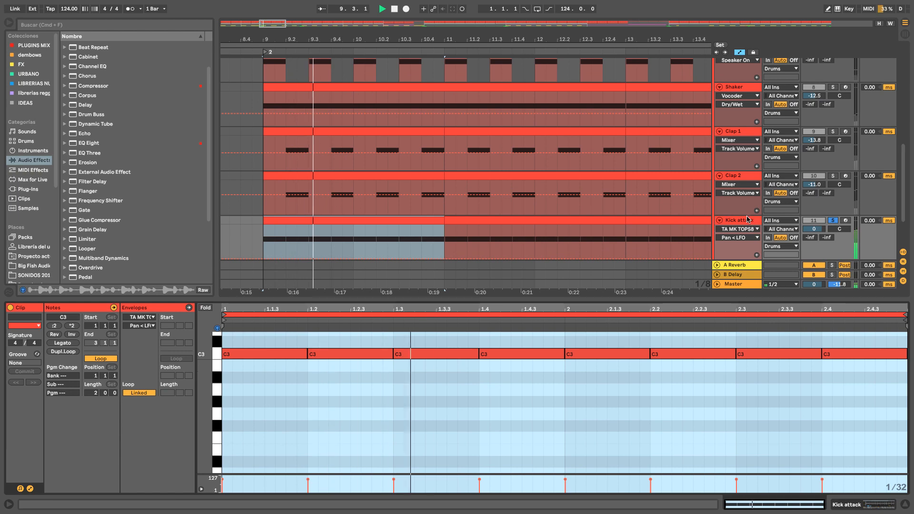
Step: Collapse all the drum tracks, expand the Bass group and solo it
scroll(781, 192, "up", 4)
scroll(782, 192, "up", 4)
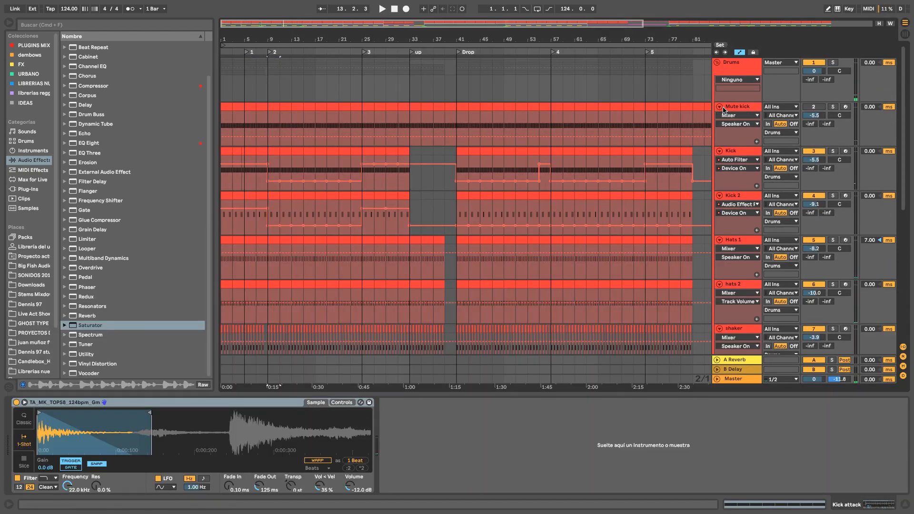
left_click(720, 106, "alt")
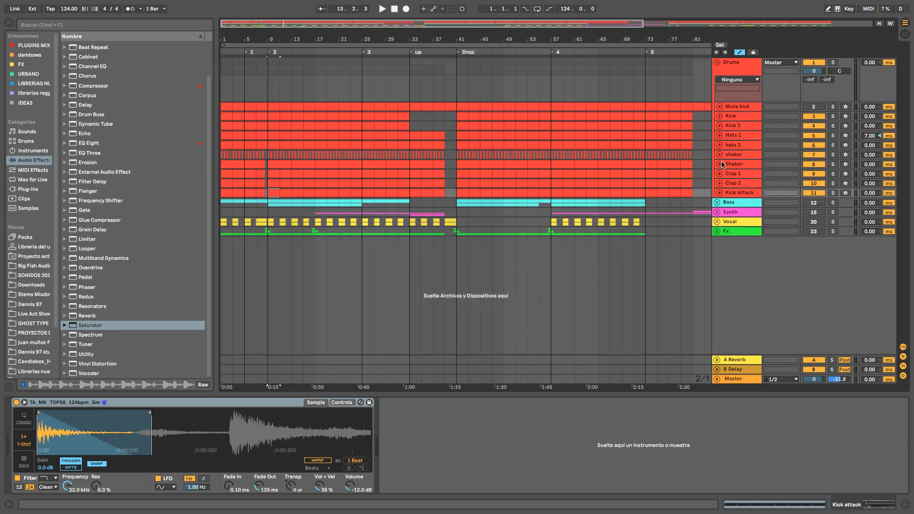
left_click(718, 203)
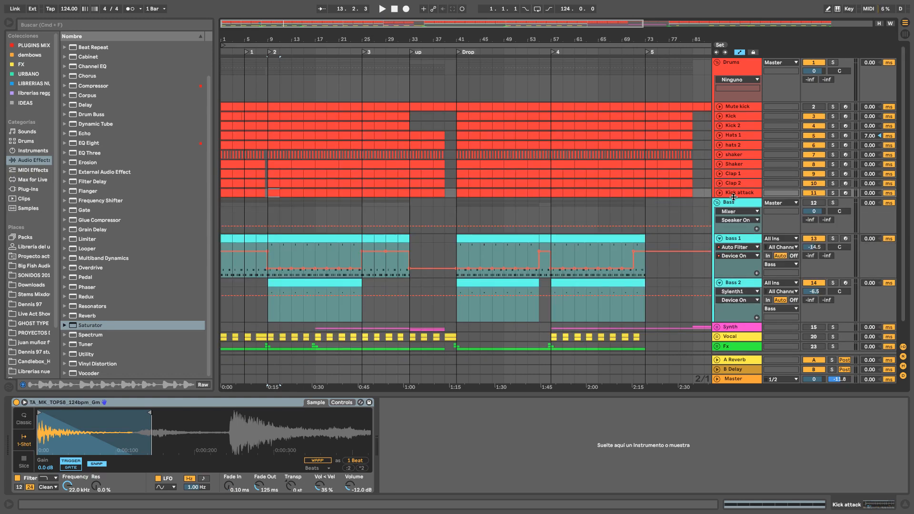
left_click(833, 203)
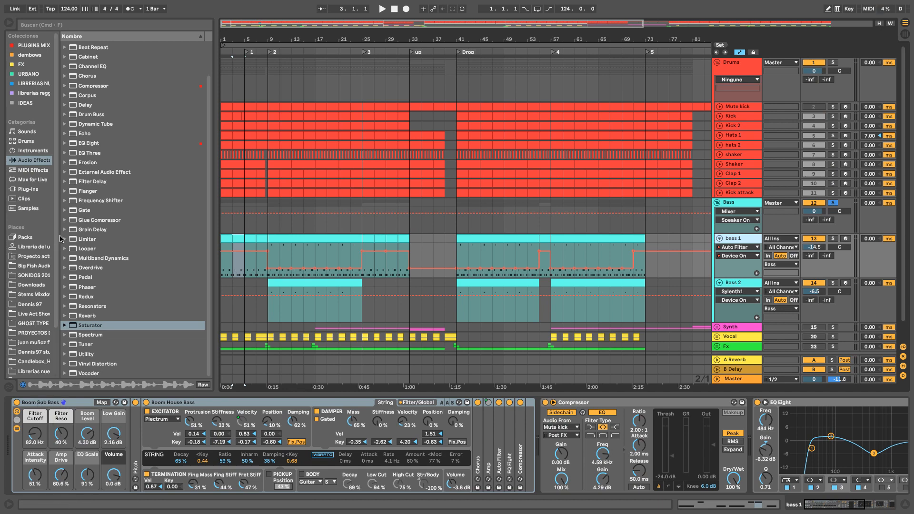
Step: Widen the browser's category list and locate the Boom Sub Bass preset among Tension's Bass instruments
left_click_drag(60, 235, 108, 233)
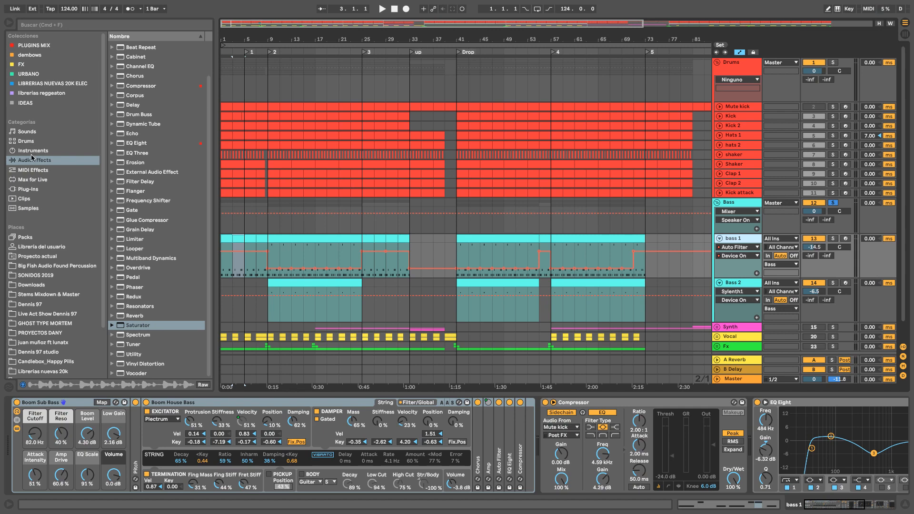
left_click(32, 151)
left_click(112, 142)
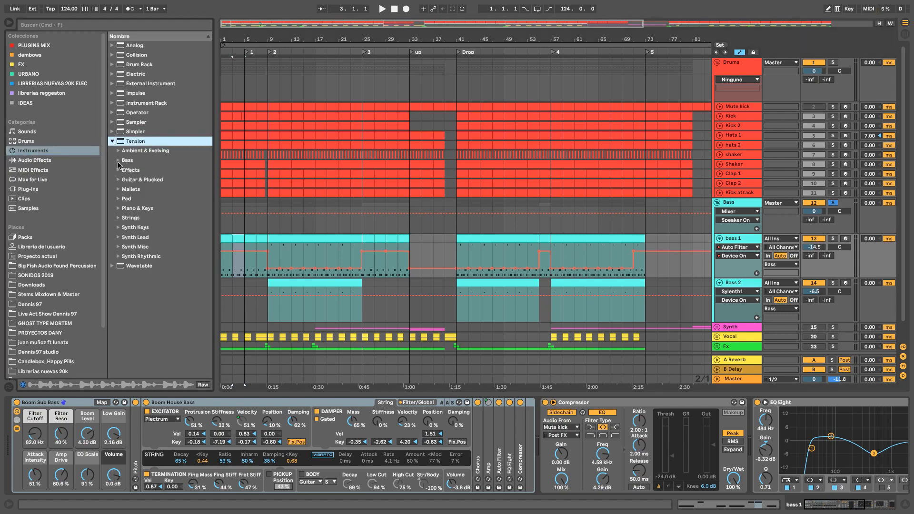
left_click(118, 156)
scroll(161, 236, "down", 1)
left_click(157, 224)
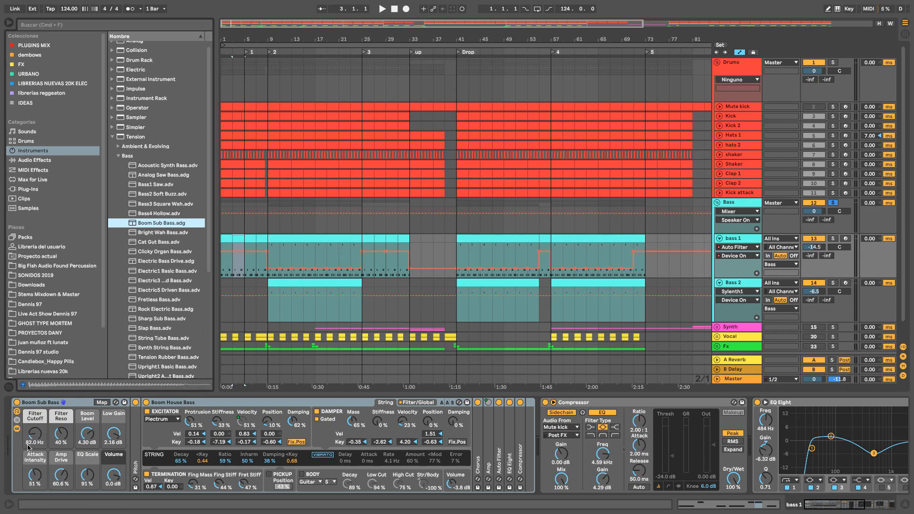
Step: Solo the bass 1 track within the group and play it from bar 9
left_click(276, 240)
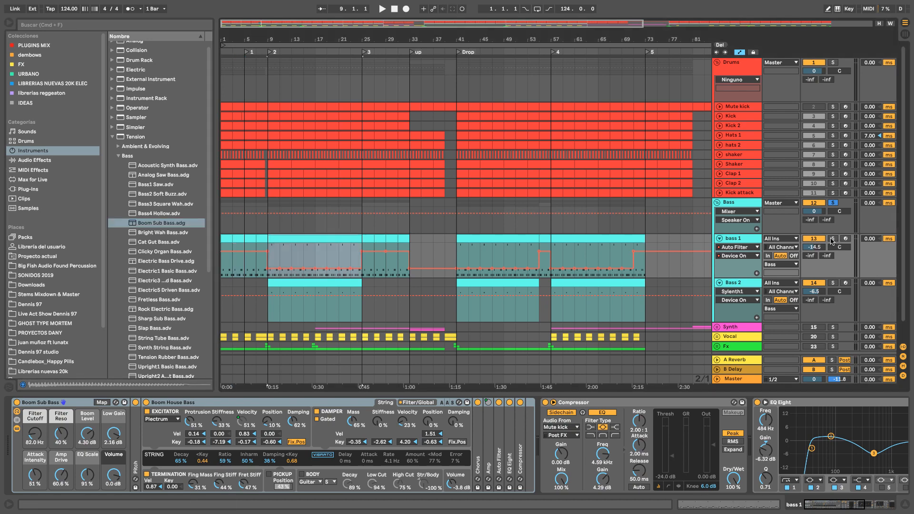
left_click(833, 239)
key("space")
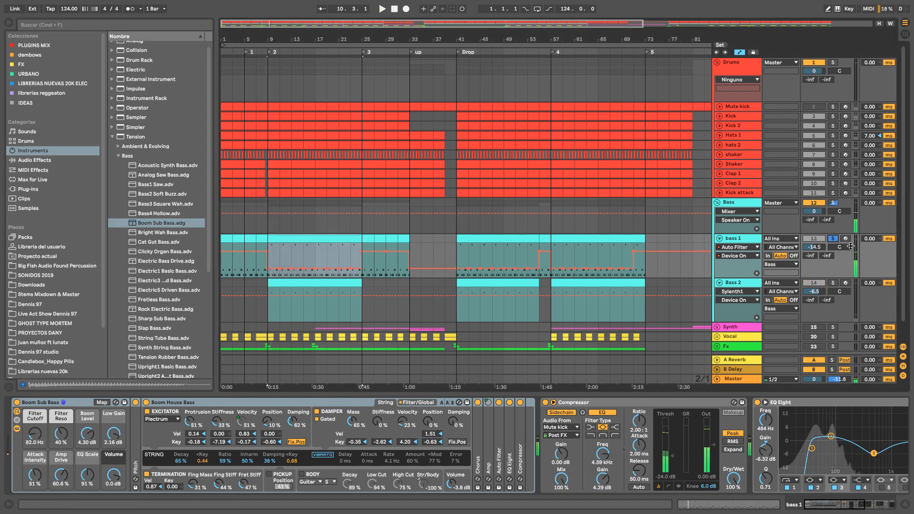
key("space")
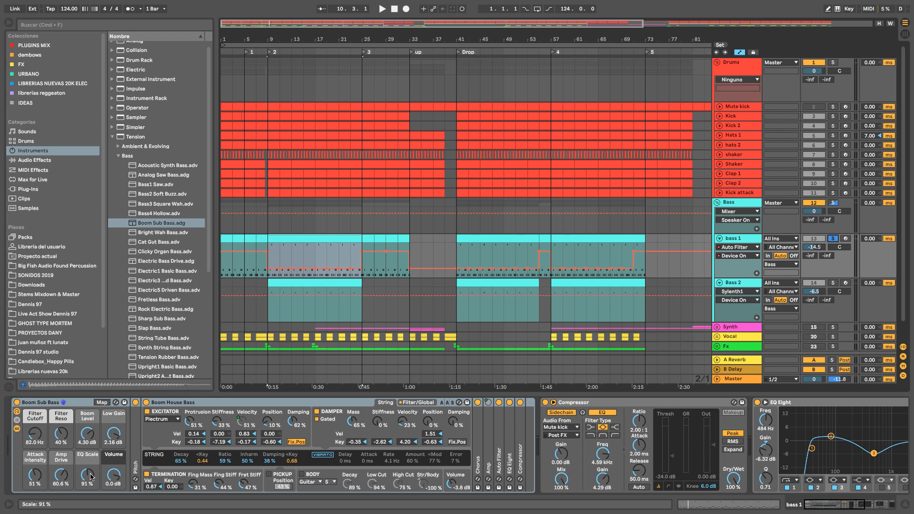
Step: Replay bass 1 from bar 9 and lower the Boom Sub Bass rack's Amp Drive to 58.3 %
key("space")
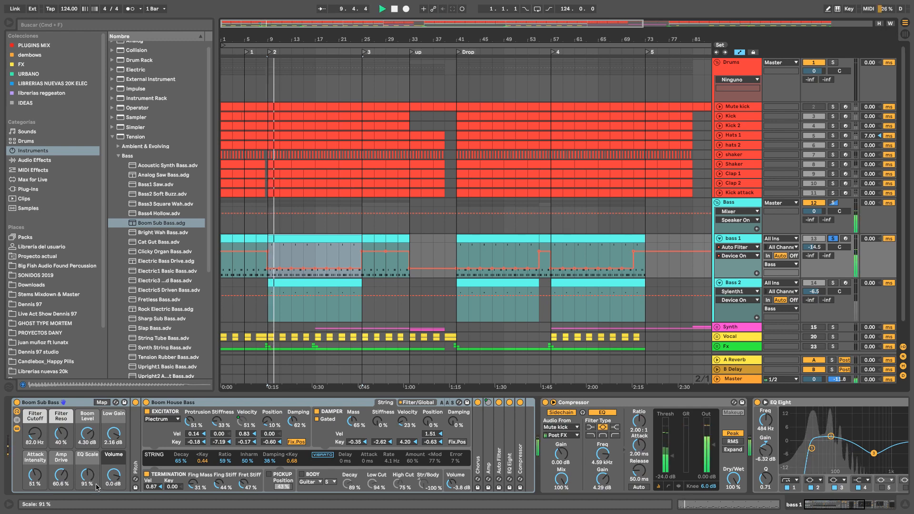
key("space")
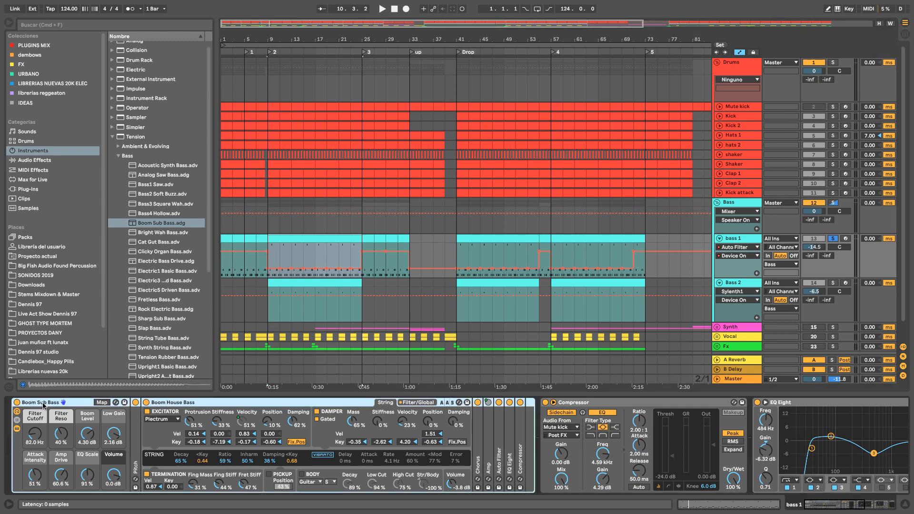
key("space")
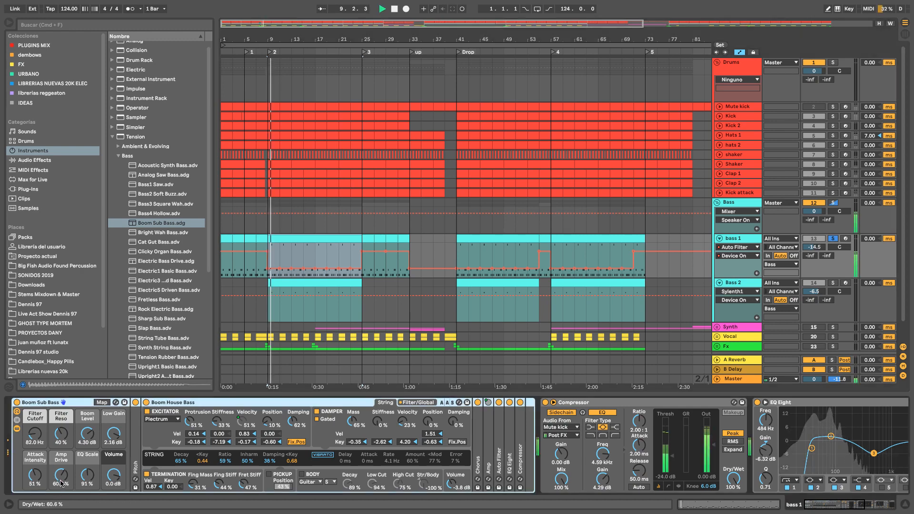
key("space")
left_click_drag(61, 484, 61, 487)
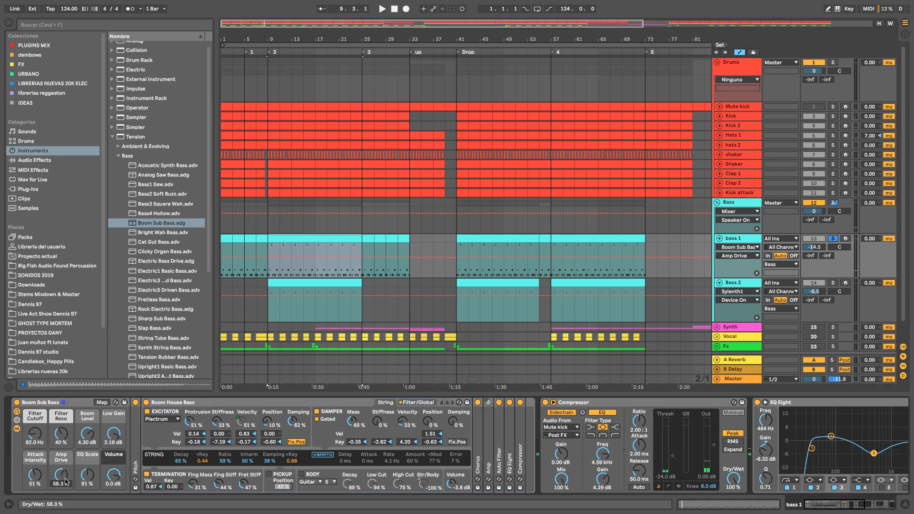
Step: Select Mute kick as the sidechain source of bass 1's Compressor and lower its threshold to -24.7 dB
scroll(315, 417, "right", 5)
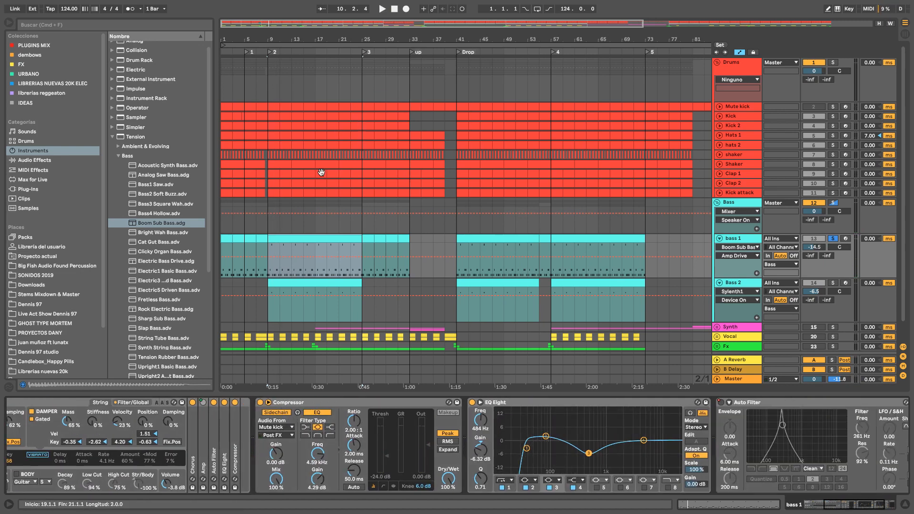
left_click(276, 428)
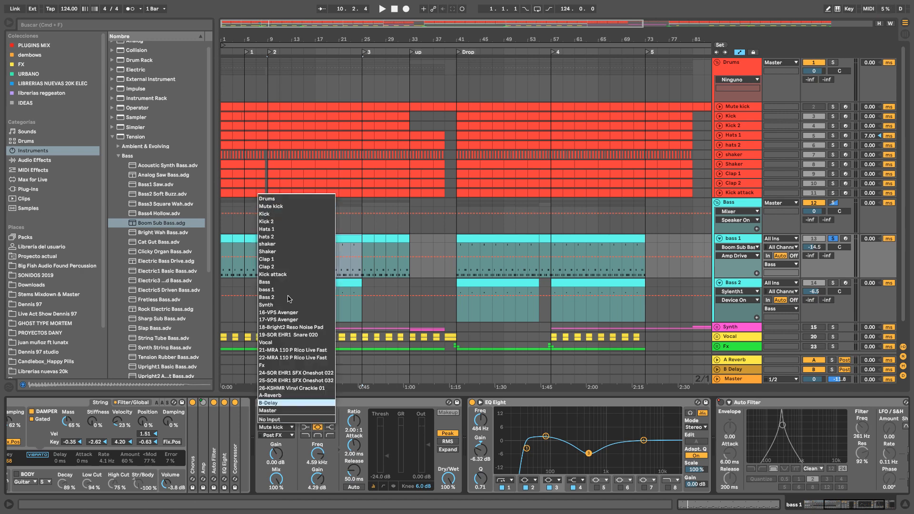
left_click(279, 207)
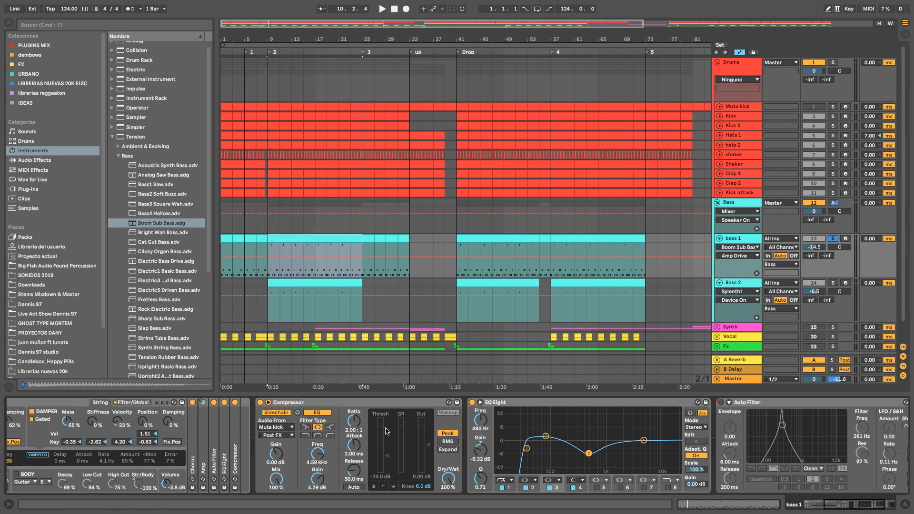
left_click_drag(389, 462, 388, 464)
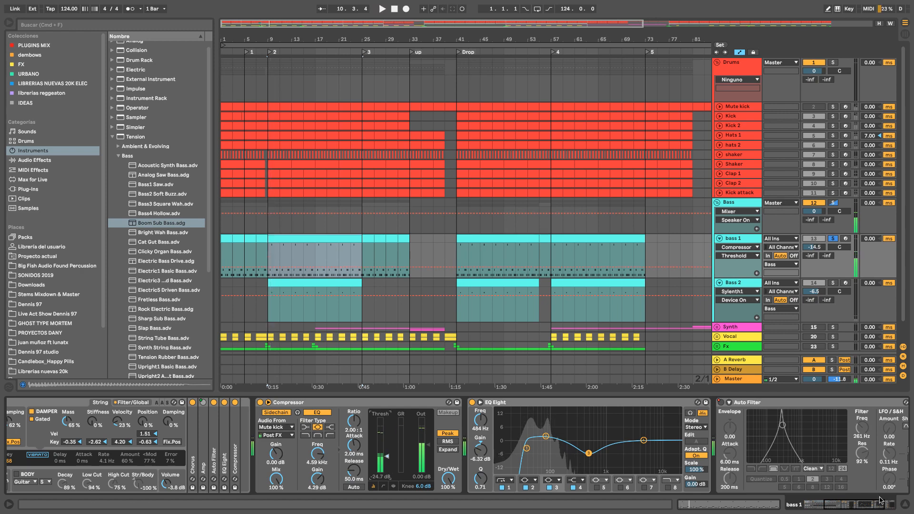
Step: Examine the frequency and gain settings of bands 1, 2 and 3 in bass 1's EQ Eight
left_click_drag(857, 505, 862, 506)
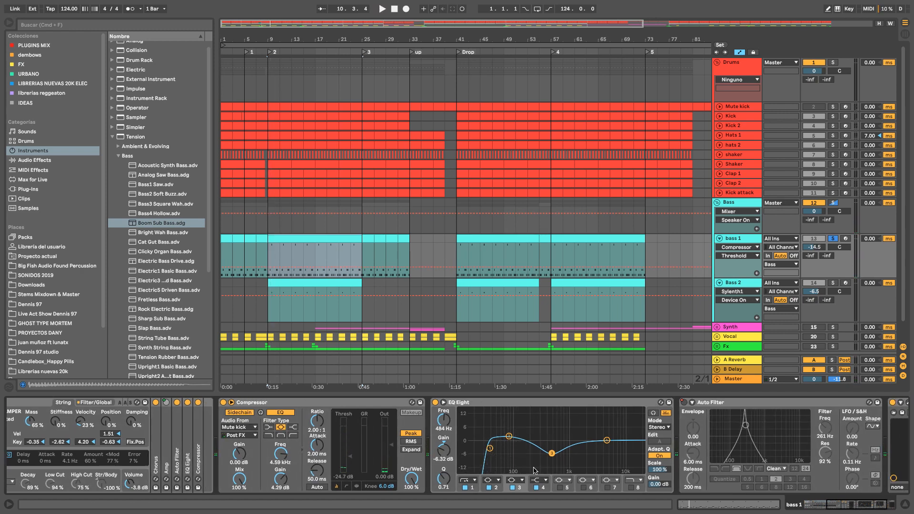
left_click(490, 449)
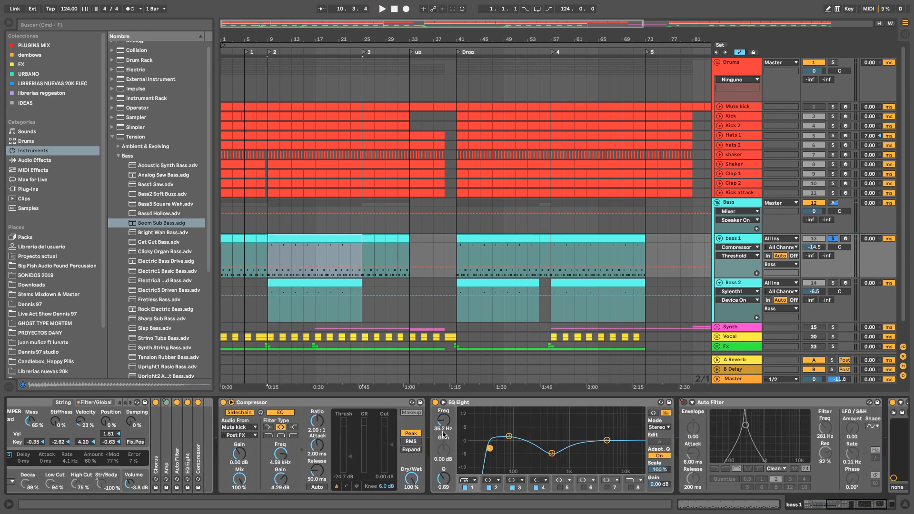
left_click(509, 437)
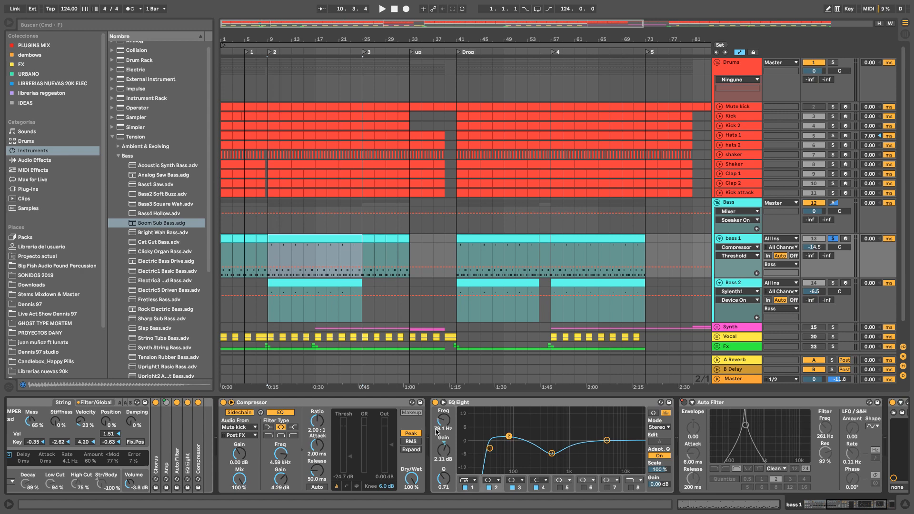
left_click(552, 454)
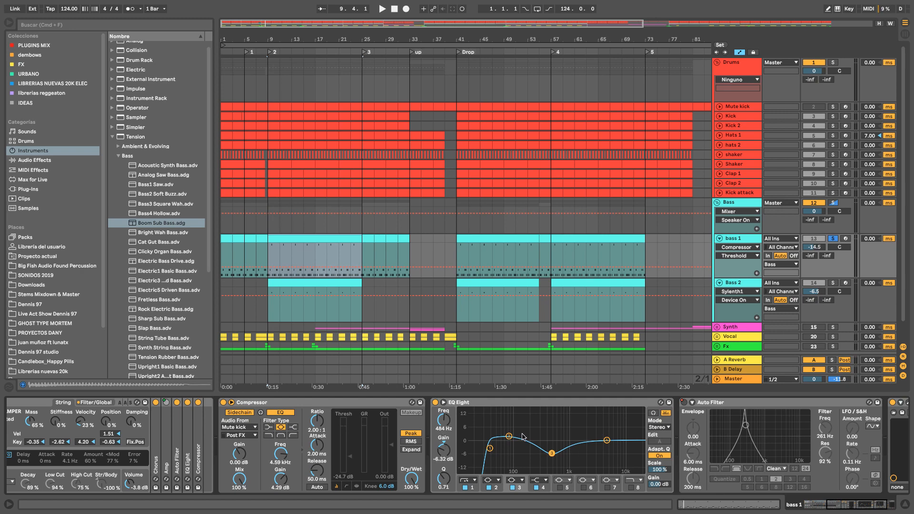
Step: Show the Auto Filter's Device On automation on the bass 1 track
scroll(548, 429, "right", 5)
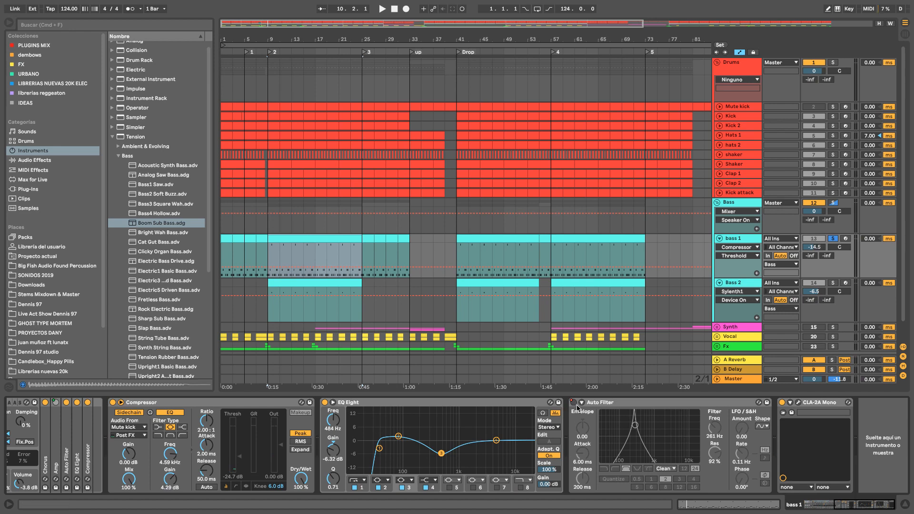
right_click(575, 406)
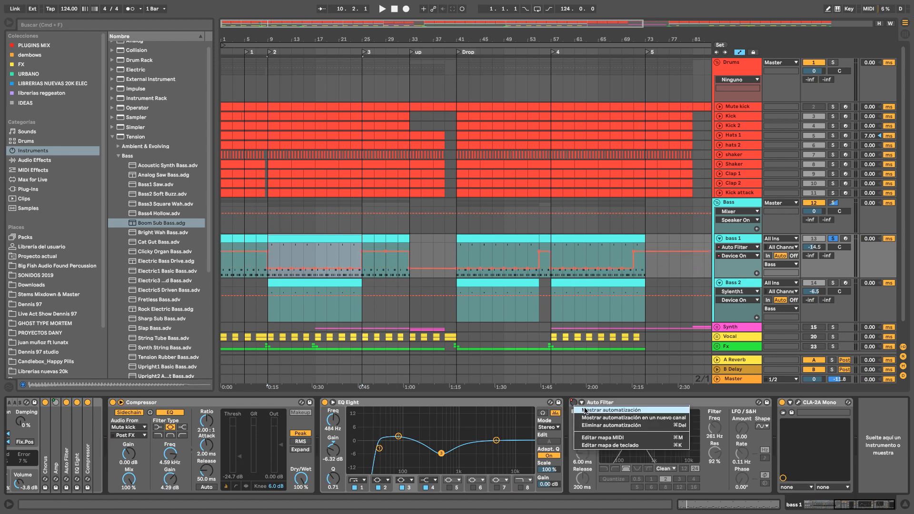
left_click(611, 410)
Step: Unsolo bass 1 and play the full arrangement from bar 1 to hear the filtered bass
left_click_drag(233, 241, 224, 238)
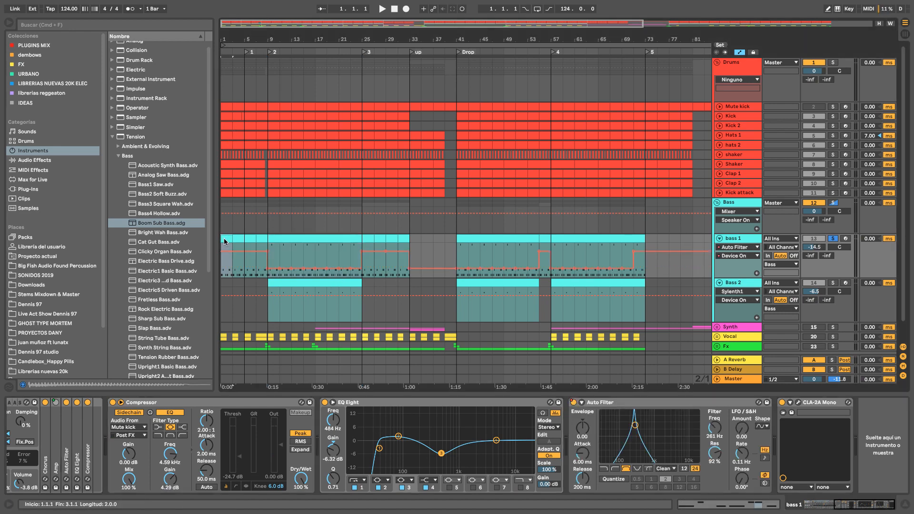
left_click(834, 238)
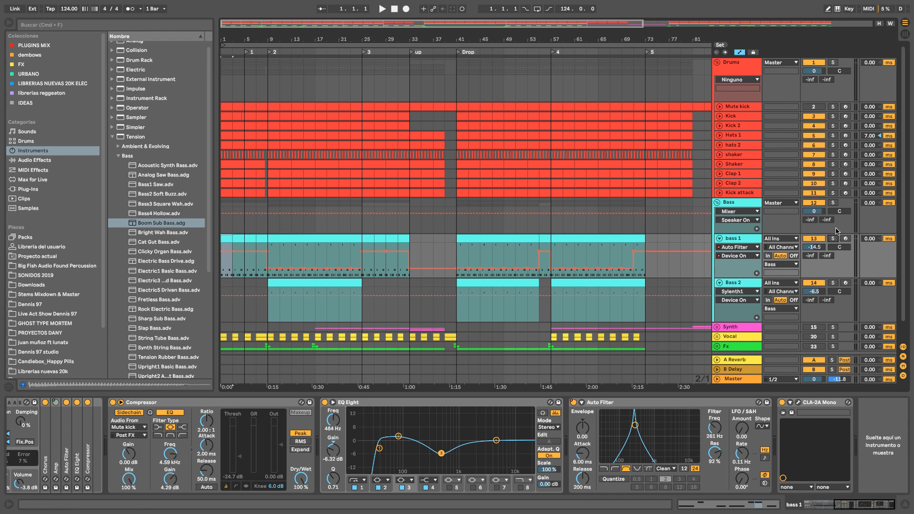
key("space")
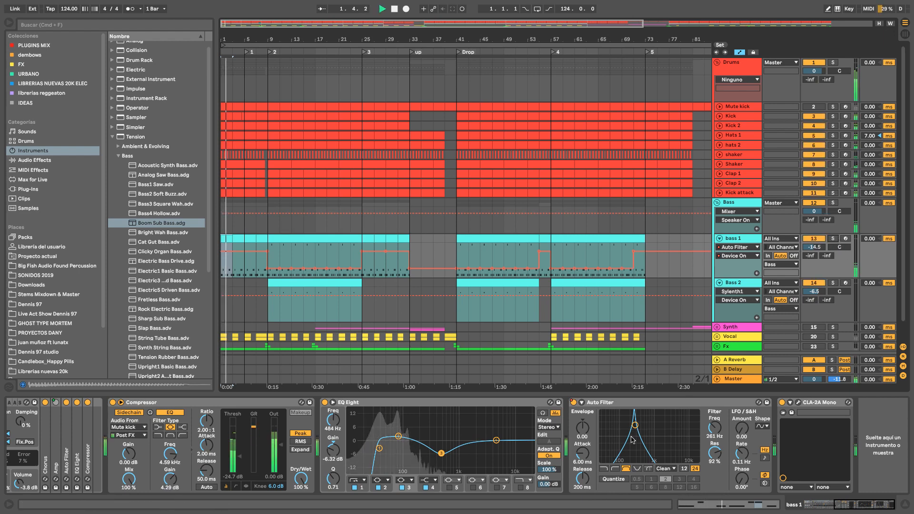
key("space")
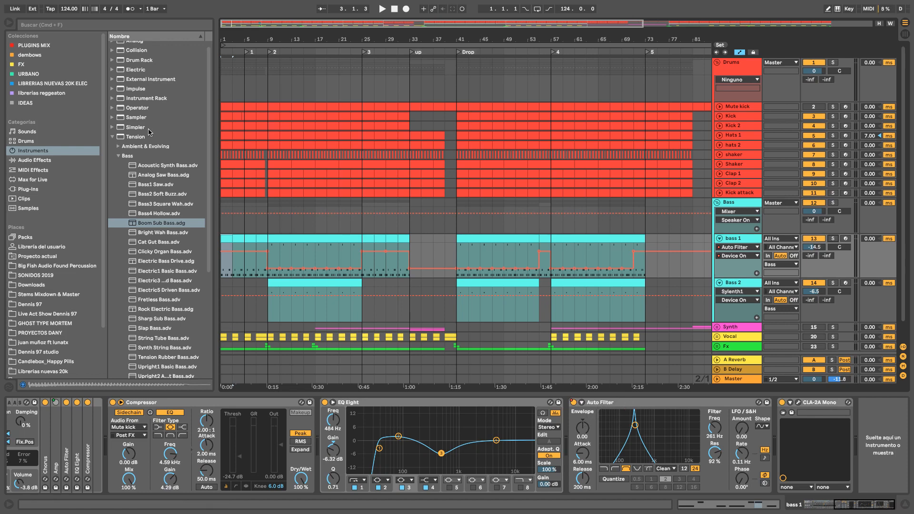
Step: Locate the Auto Filter among the audio effects in the browser
left_click(34, 161)
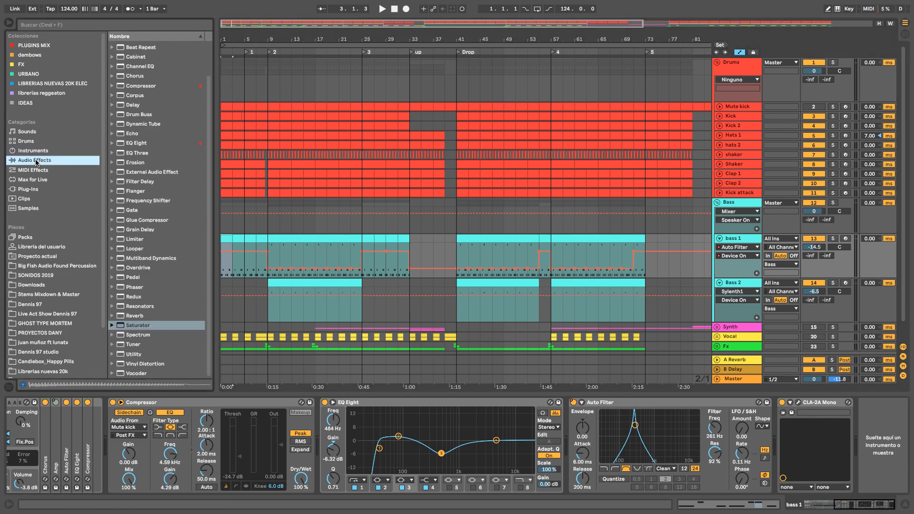
scroll(137, 79, "up", 3)
left_click(139, 64)
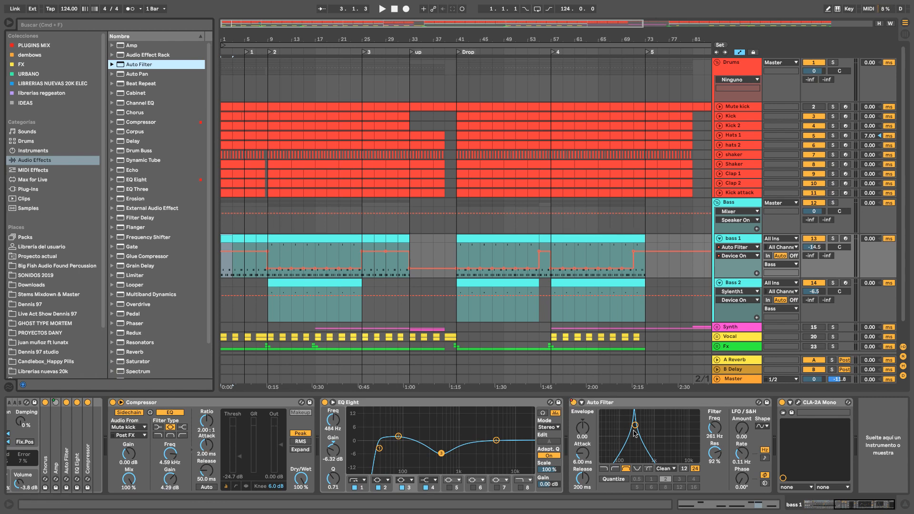
Step: Select the bass 1 section from bar 9 to bar 25 and play it to hear the Auto Filter automation
left_click(575, 408)
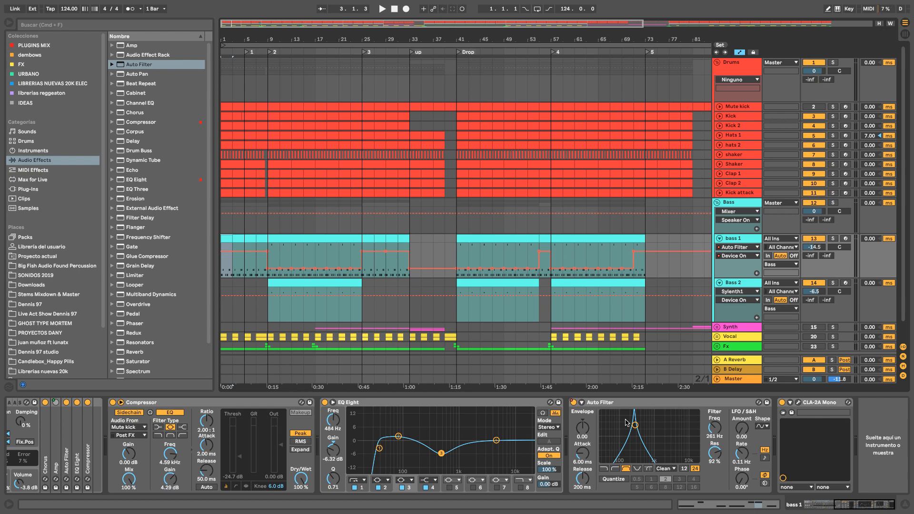
left_click(283, 253)
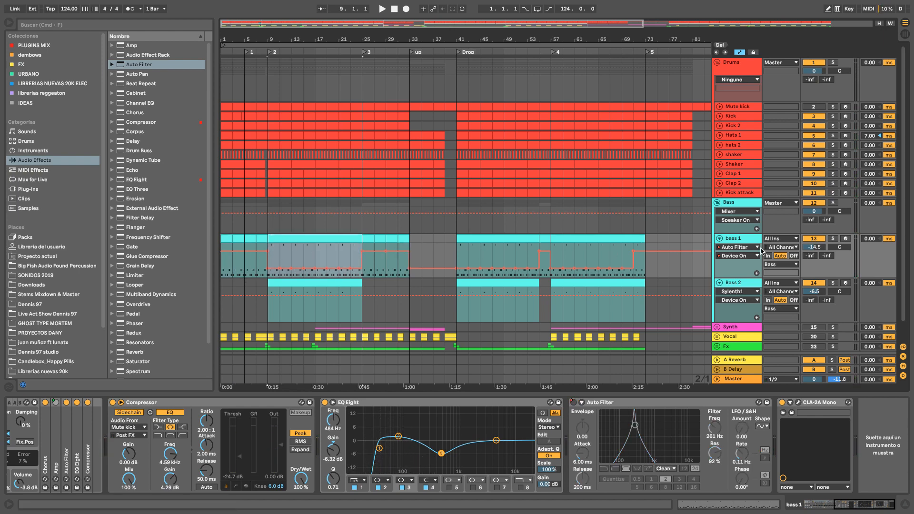
key("space")
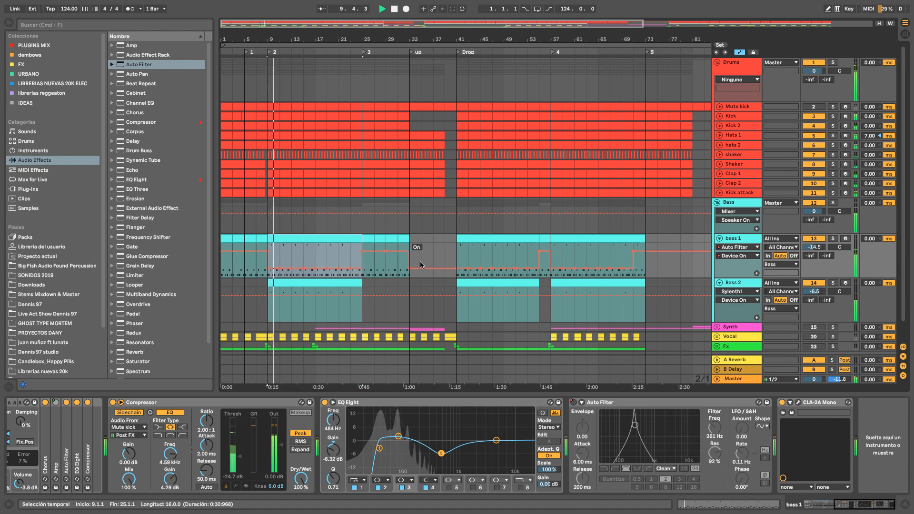
key("space")
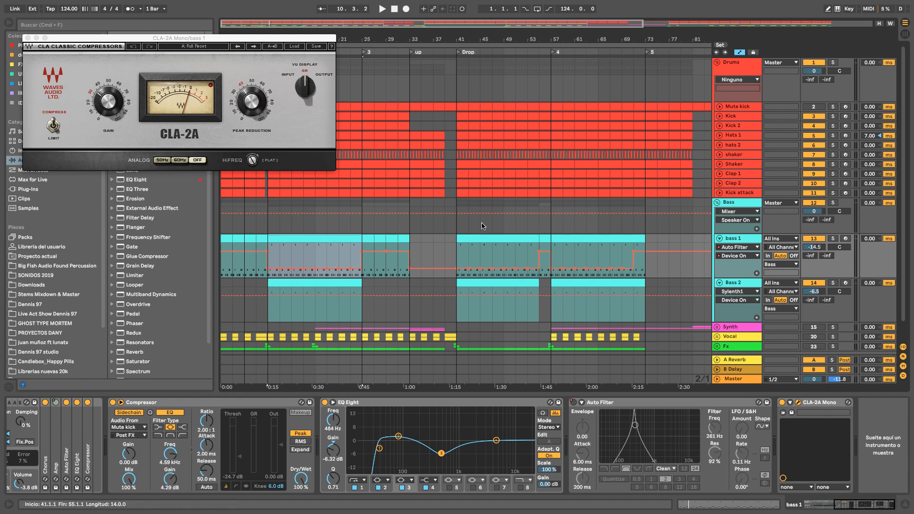
Step: Play the arrangement from bar 9 with bass 1's CLA-2A Mono compressor window open
key("space")
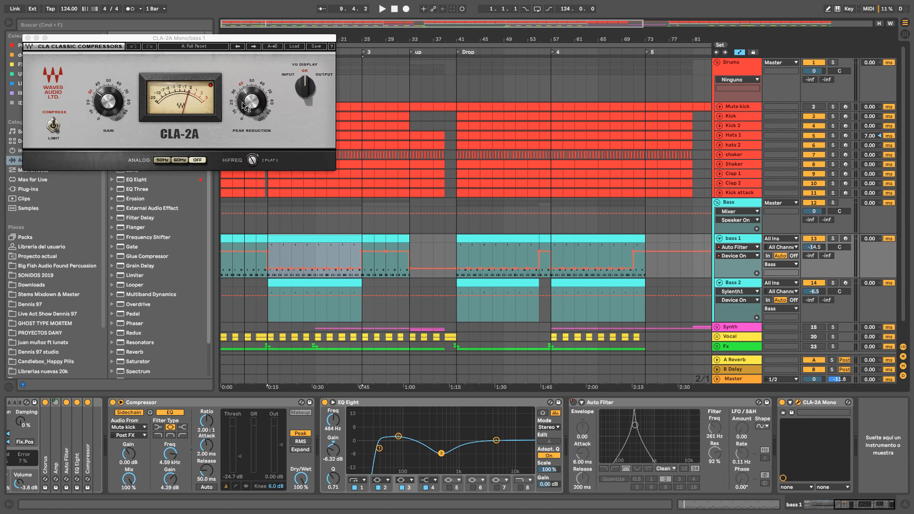
key("space")
key("space")
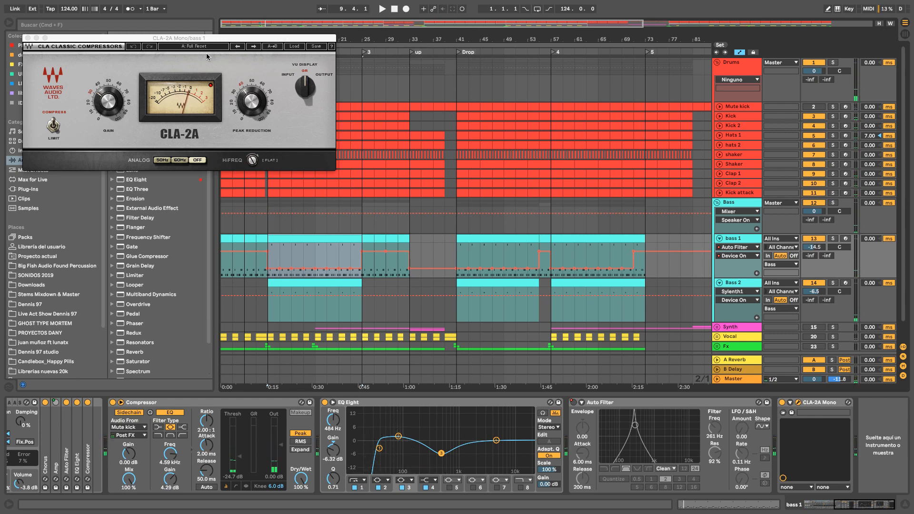
Step: Load the Full Reset factory preset in bass 1's CLA-2A and adjust its Peak Reduction
left_click(294, 47)
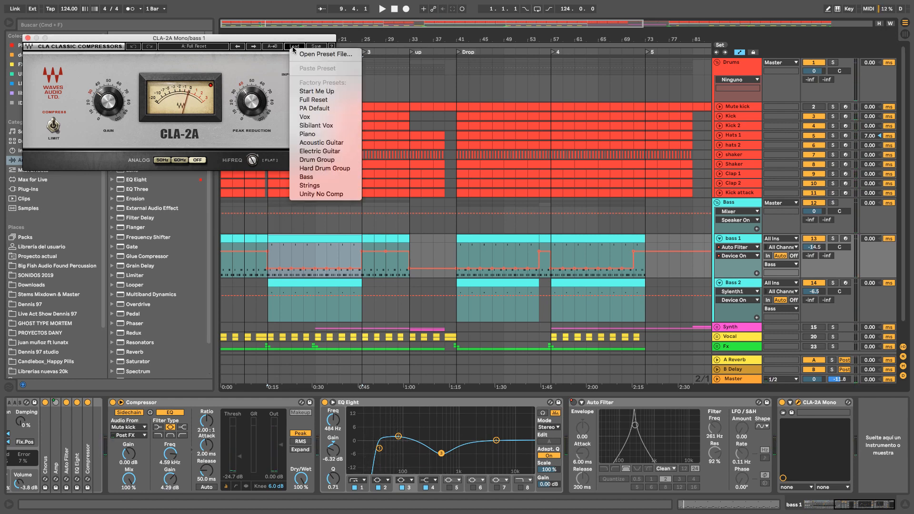
left_click(321, 101)
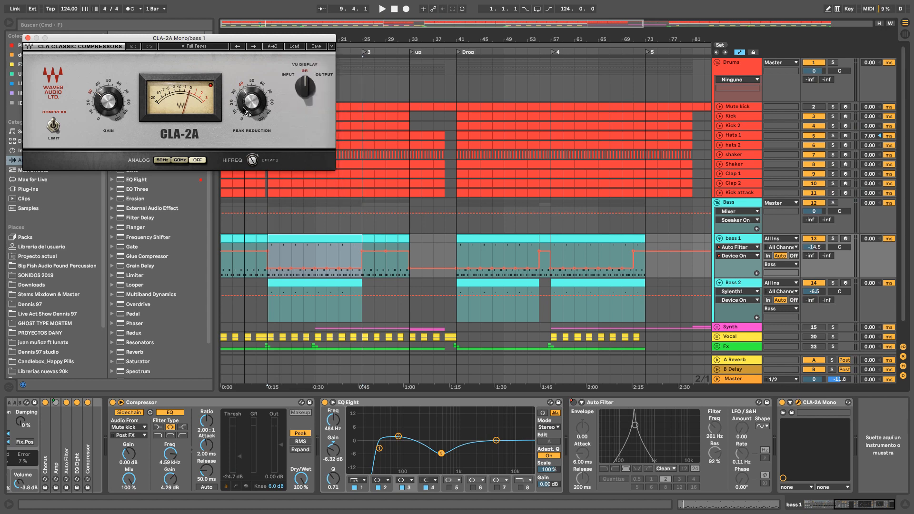
left_click_drag(245, 111, 244, 93)
left_click(27, 38)
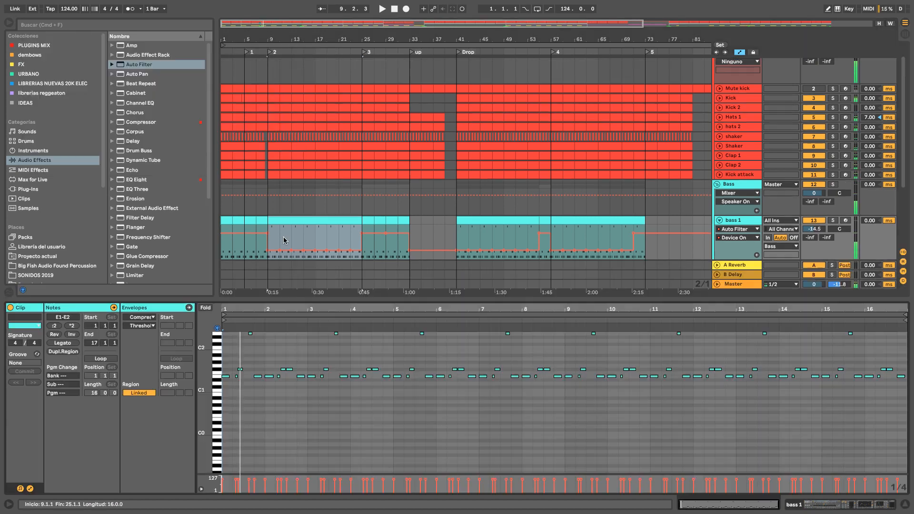
Step: Open the bass 1 clip at bar 9 in an enlarged note editor and examine the pattern in its first bars
double_click(281, 239)
left_click_drag(208, 392, 224, 392)
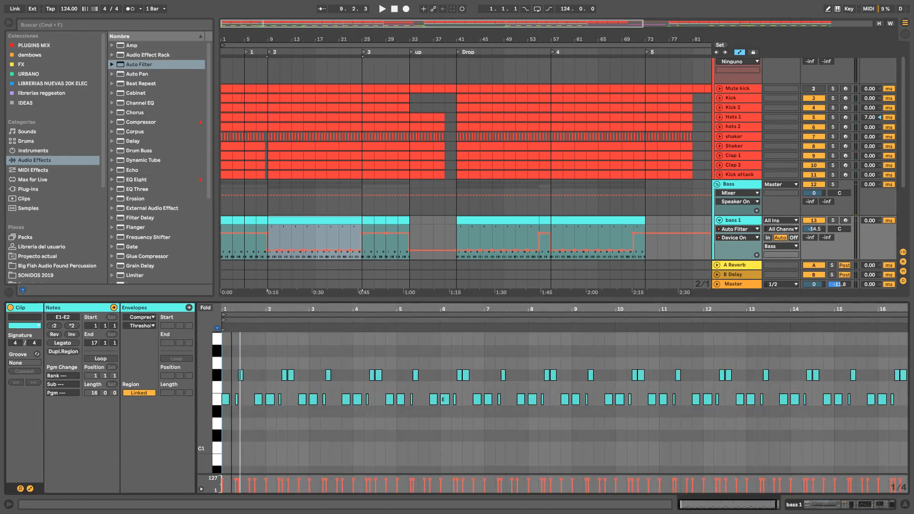
left_click_drag(233, 305, 287, 308)
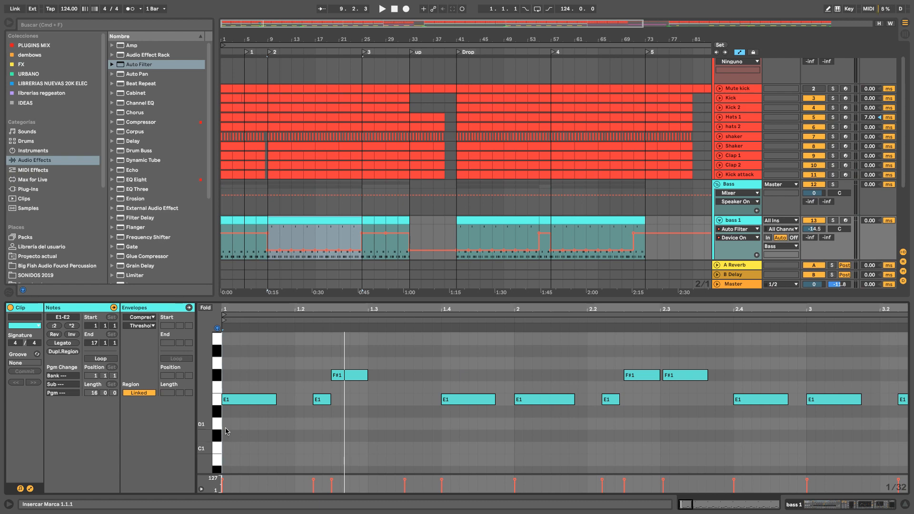
scroll(226, 432, "up", 3)
left_click_drag(595, 301, 594, 148)
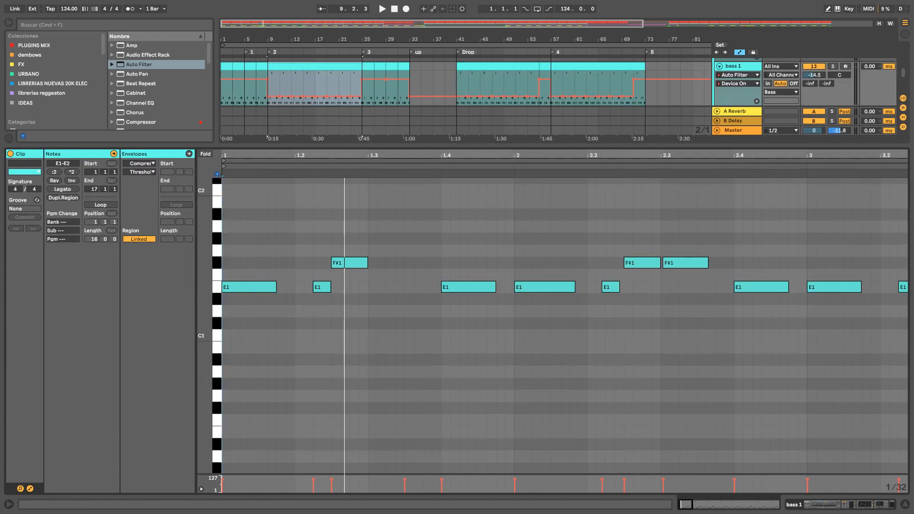
mouse_move(438, 155)
left_mouse_down()
mouse_move(438, 172)
mouse_move(437, 156)
left_mouse_up()
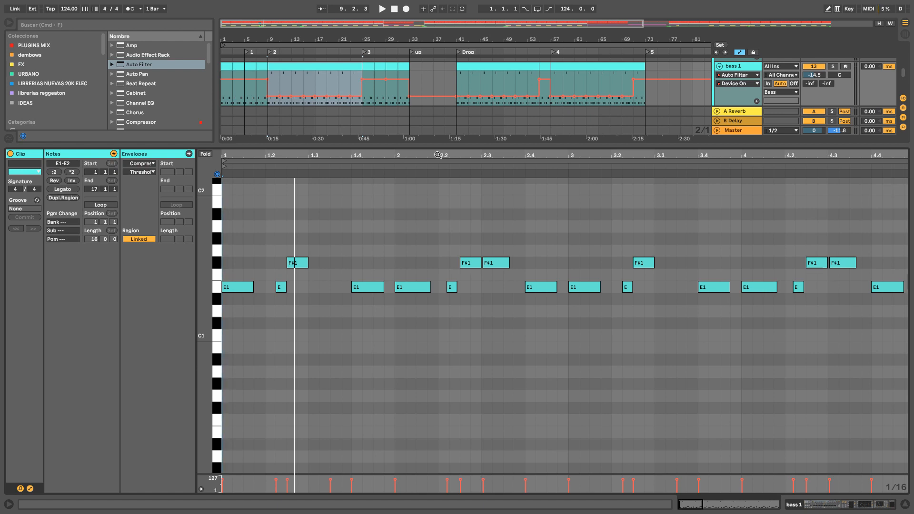
left_click_drag(439, 156, 301, 185)
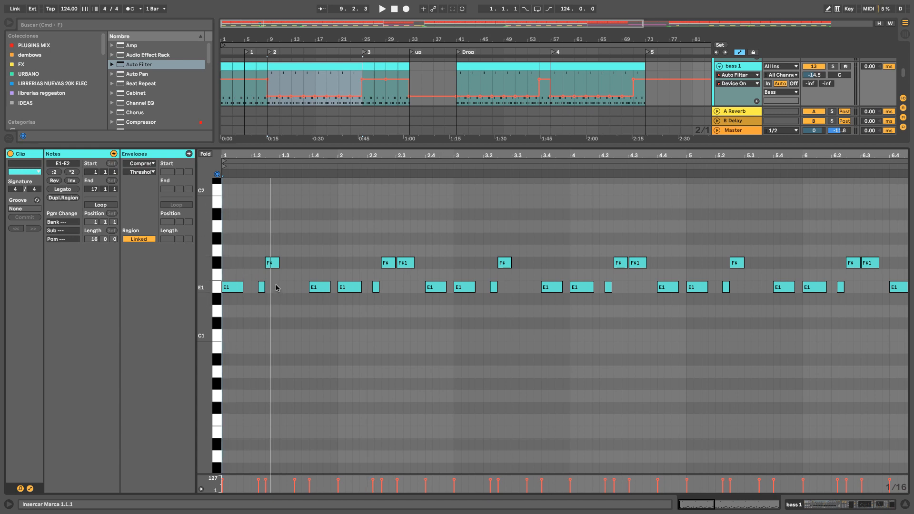
left_click(314, 284)
scroll(258, 281, "up", 5)
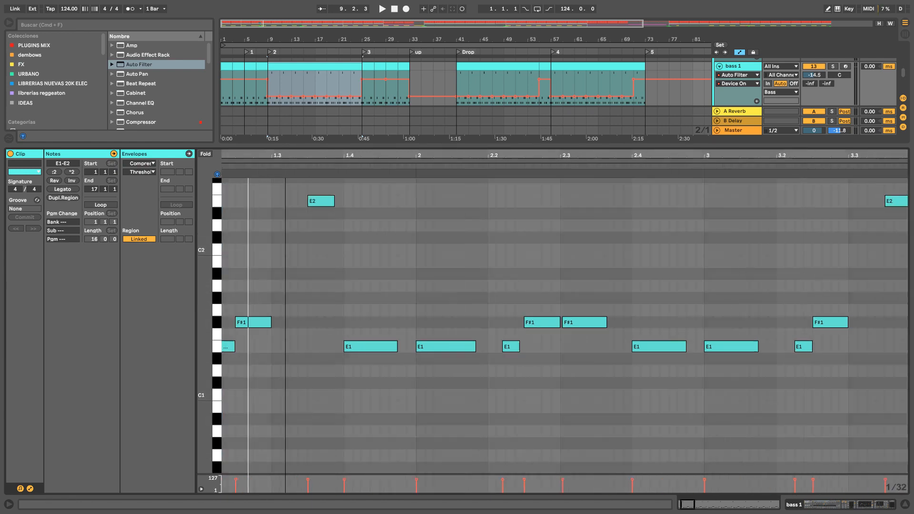
mouse_move(287, 155)
left_mouse_down()
mouse_move(287, 186)
mouse_move(287, 177)
left_mouse_up()
left_click(239, 357)
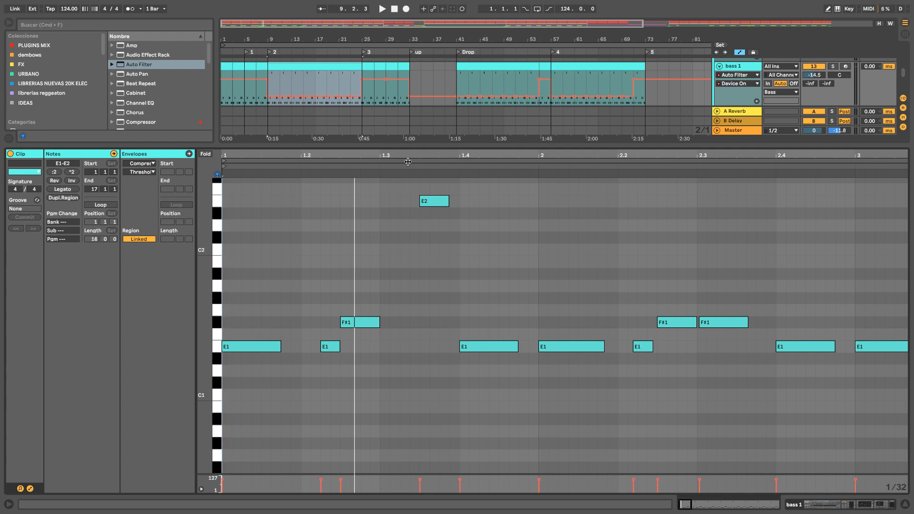
Step: Audition the E1 and F#1 pitches of the bass 1 pattern alternately, selecting the notes of each
left_click(217, 347)
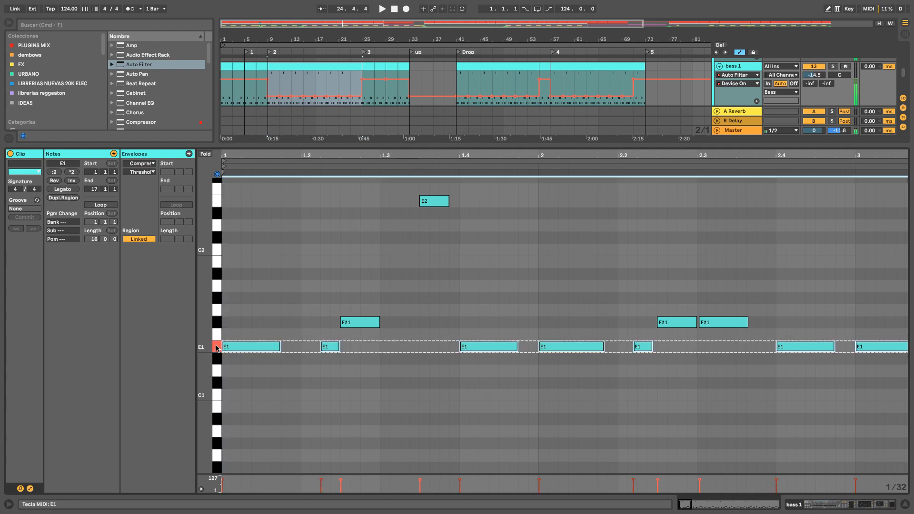
left_click(218, 328)
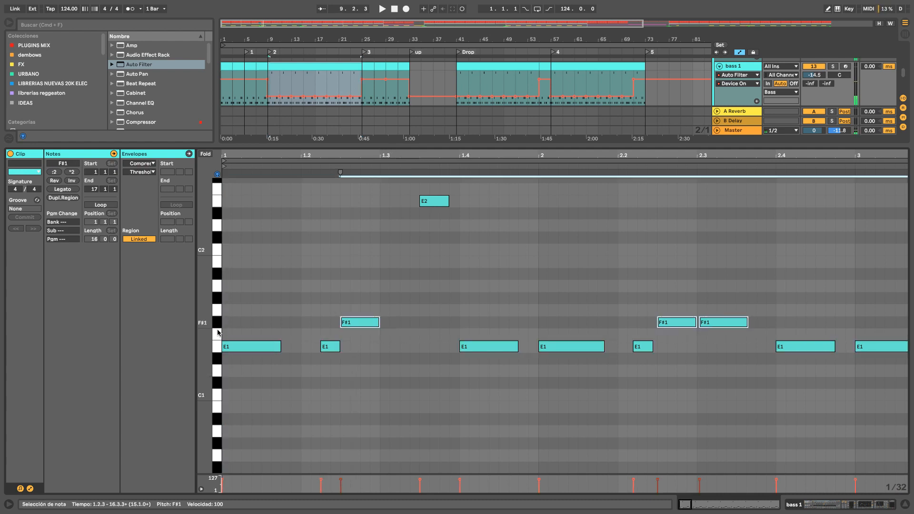
left_click(216, 346)
left_click(217, 325)
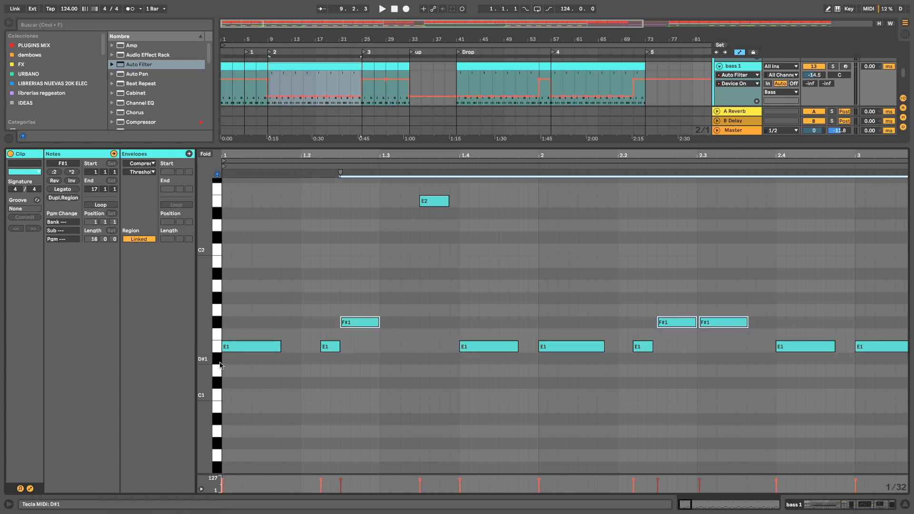
left_click(219, 347)
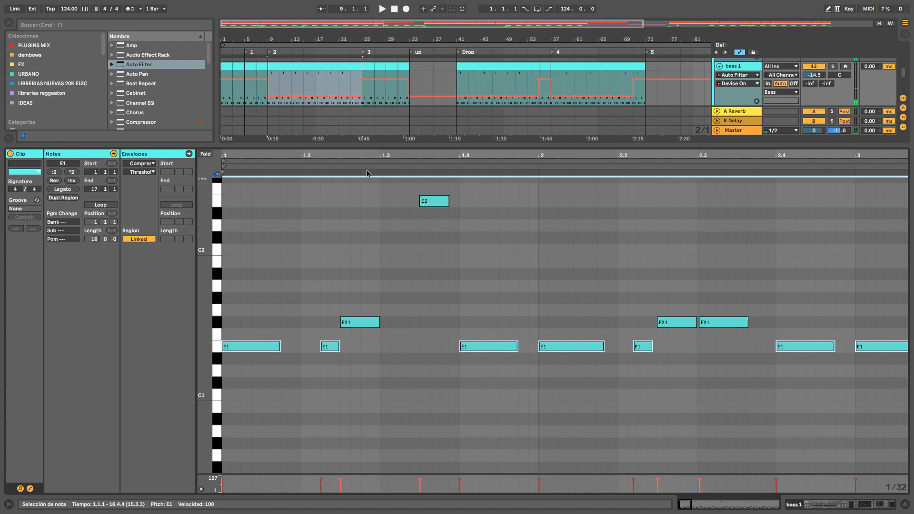
Step: Make room for the arrangement above the bass 1 note editor and unfold the Kick 2 track
left_click(329, 85)
scroll(323, 82, "up", 5)
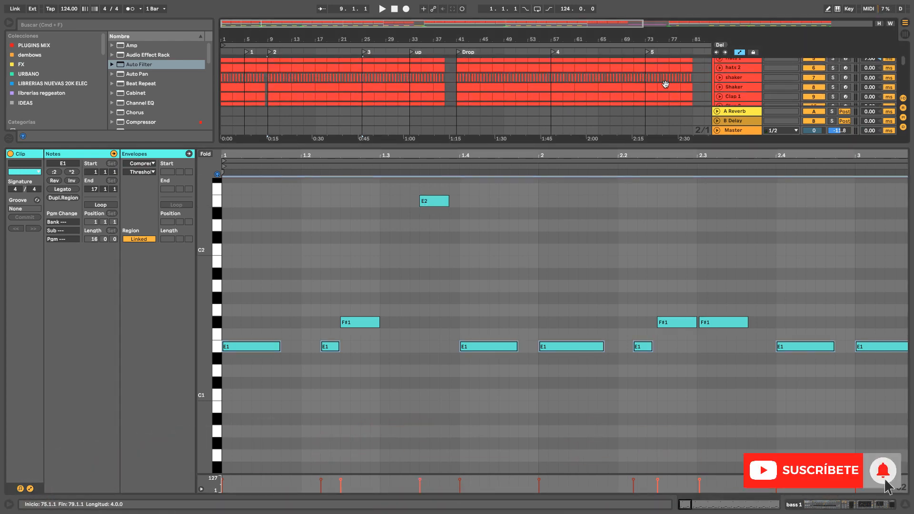
scroll(664, 84, "up", 3)
left_click_drag(650, 143, 650, 205)
left_click(720, 111)
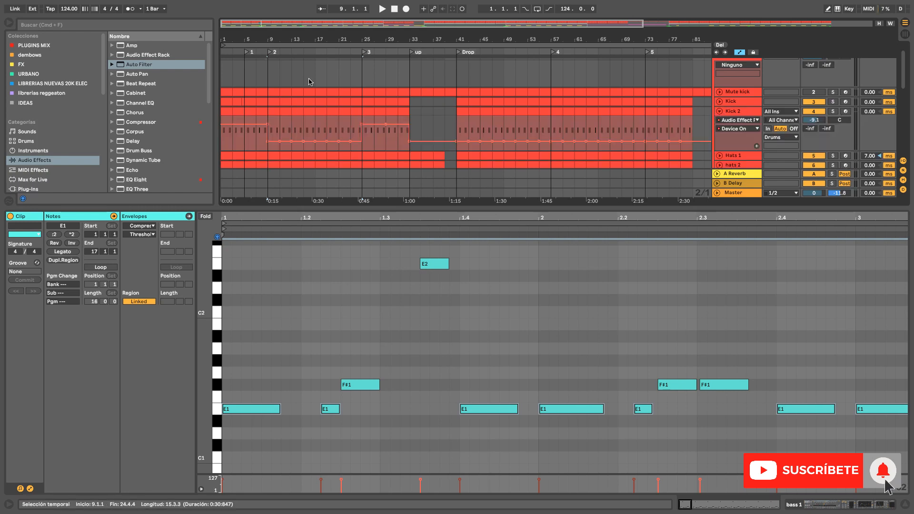
Step: Play the arrangement from bar 9 with the Kick 2 hits shown above the bass 1 notes
left_click_drag(247, 39, 247, 81)
left_click_drag(431, 81, 417, 128)
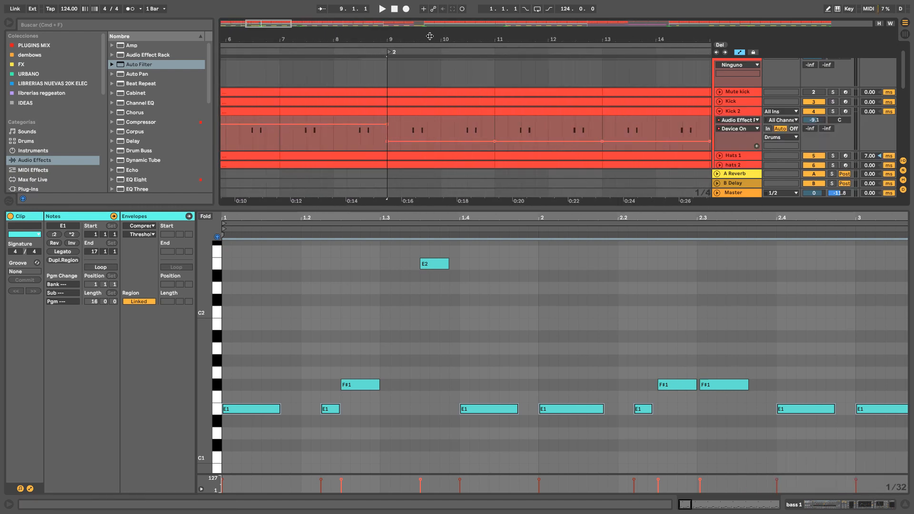
key("space")
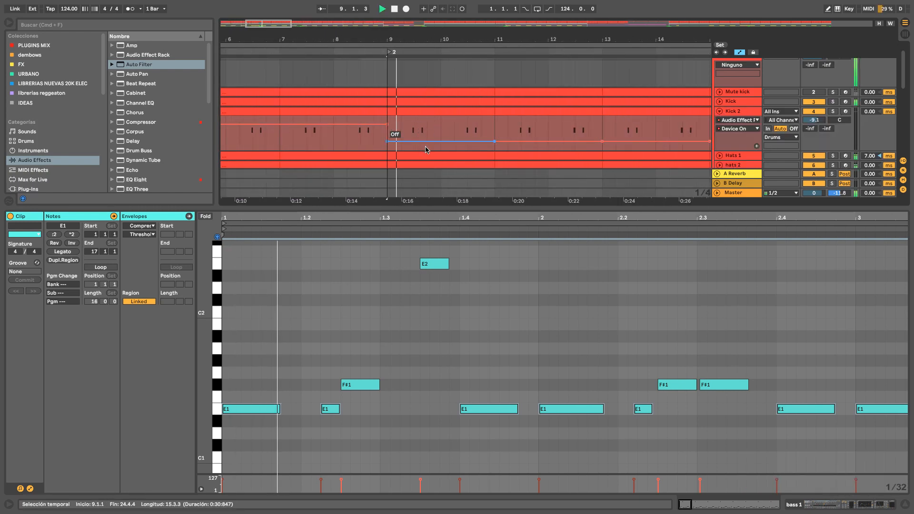
key("space")
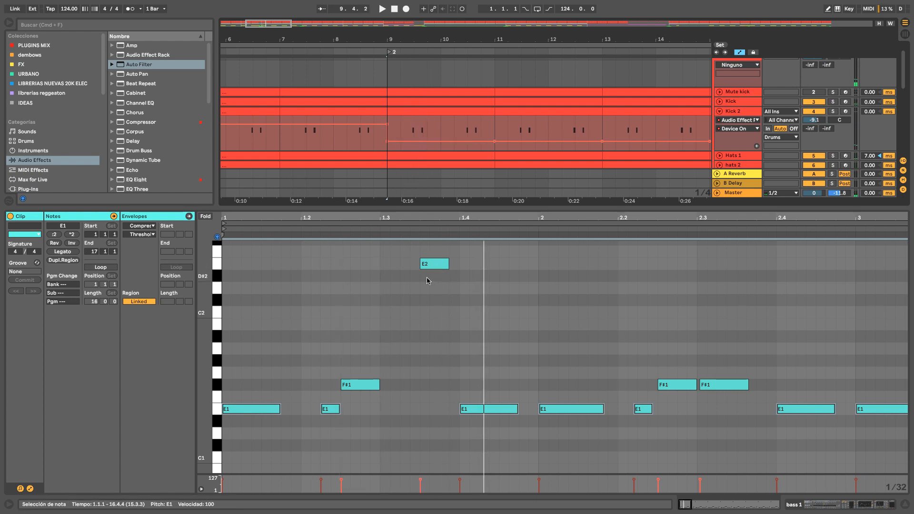
Step: Select the first E2 note in the bass 1 clip and compare it with the Kick 2 hits in bar 9
left_click(226, 411)
left_click(434, 267)
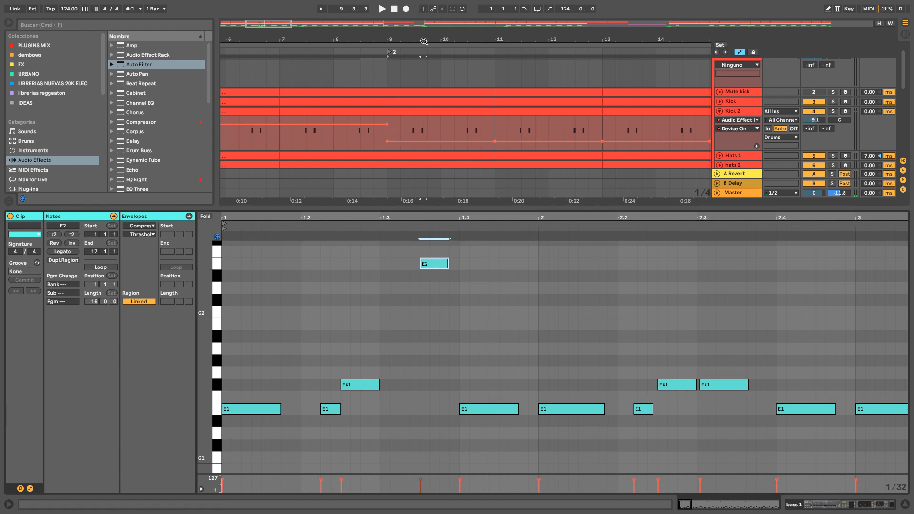
left_click_drag(424, 41, 424, 38)
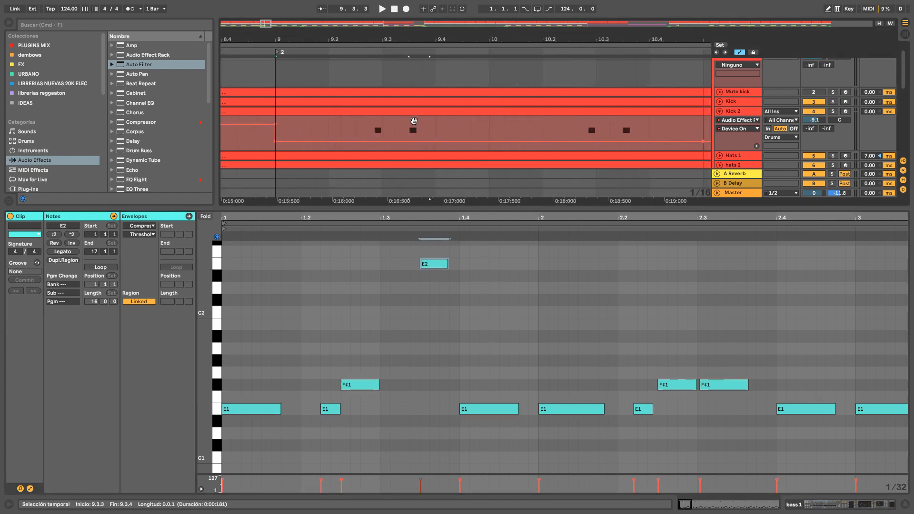
Step: Play the arrangement in short passes while following the bass 1 notes up to the second E2
key("space")
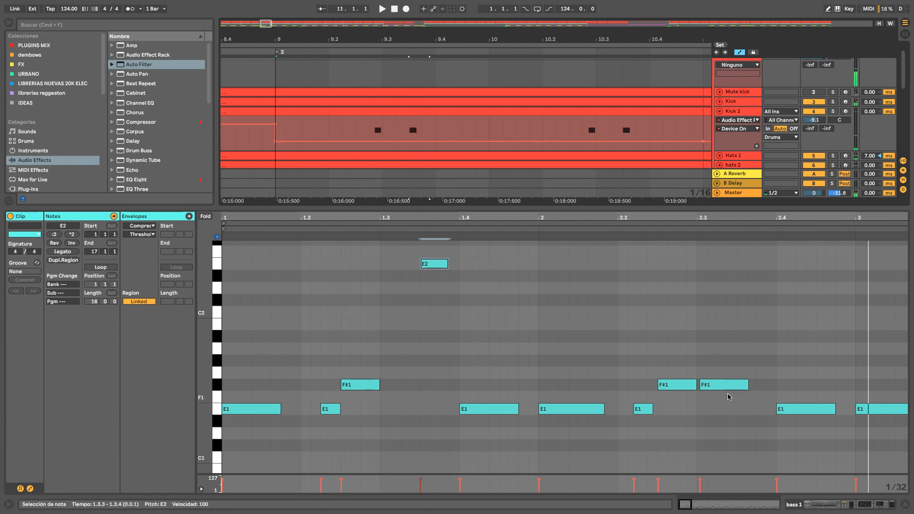
key("space")
left_click_drag(546, 224, 423, 230)
key("space")
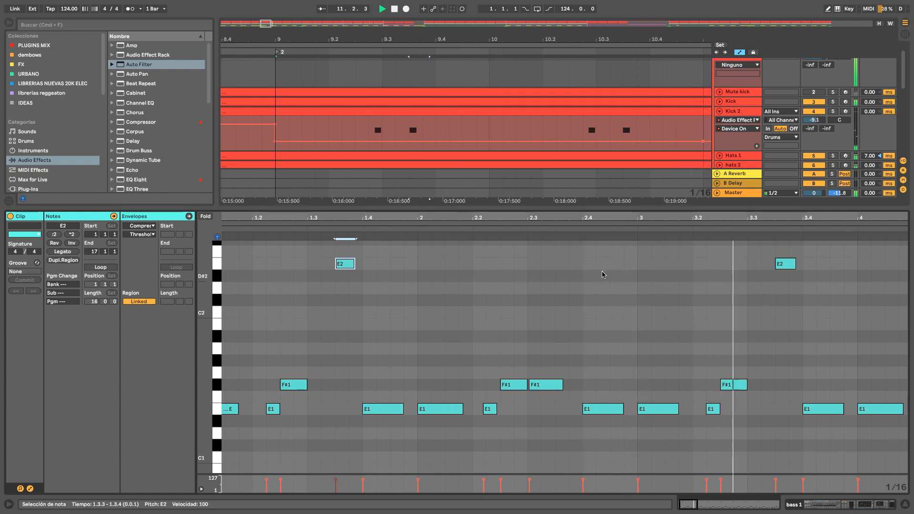
key("space")
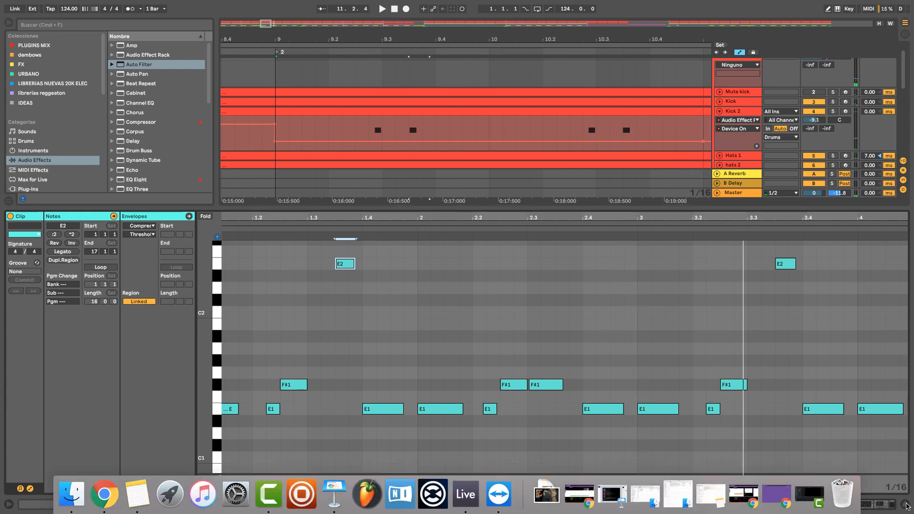
Step: Hide the note editor, solo the Bass 2 track and select the span of the bass 1 E2 note at 9.3.3
left_click(905, 503)
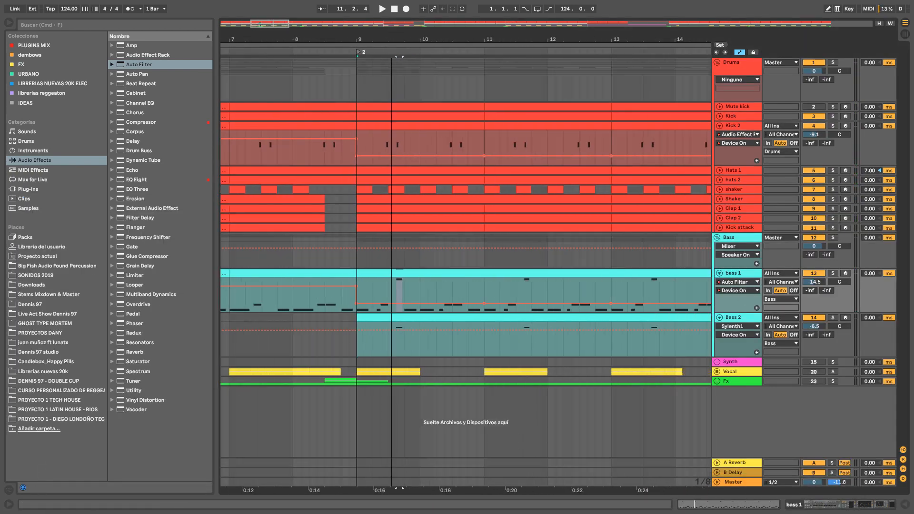
scroll(403, 287, "up", 5)
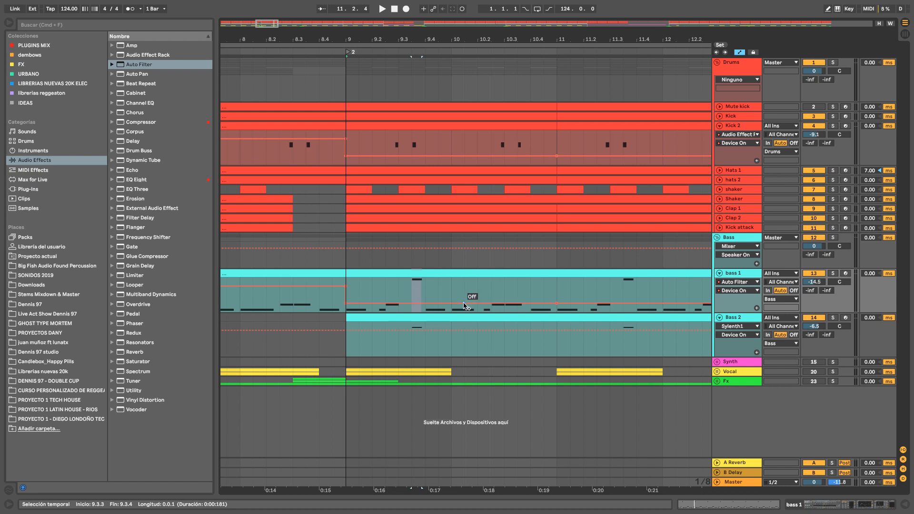
left_click(736, 321)
left_click(833, 319)
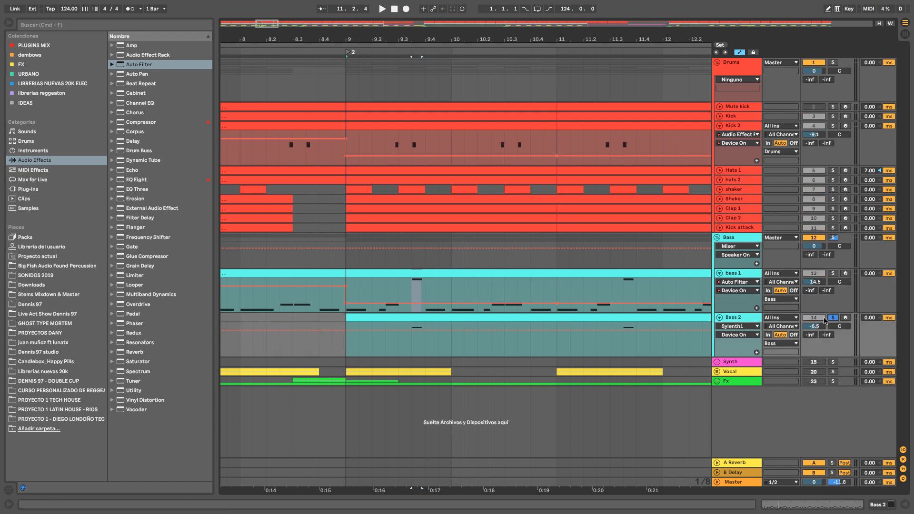
left_click(406, 317)
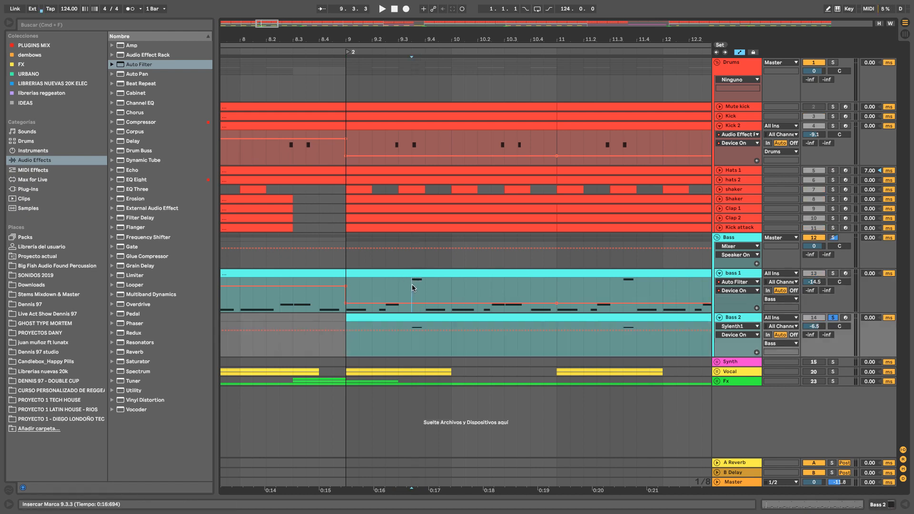
left_click_drag(412, 284, 422, 277)
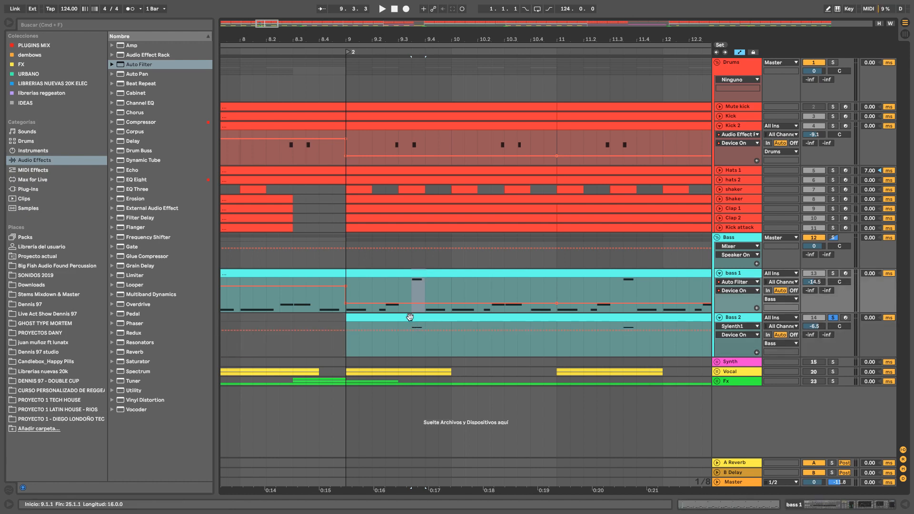
Step: Open the Sylenth1 instrument on Bass 2 and audition its Subb Bass 1 preset on a few keys
left_click(738, 318)
double_click(739, 319)
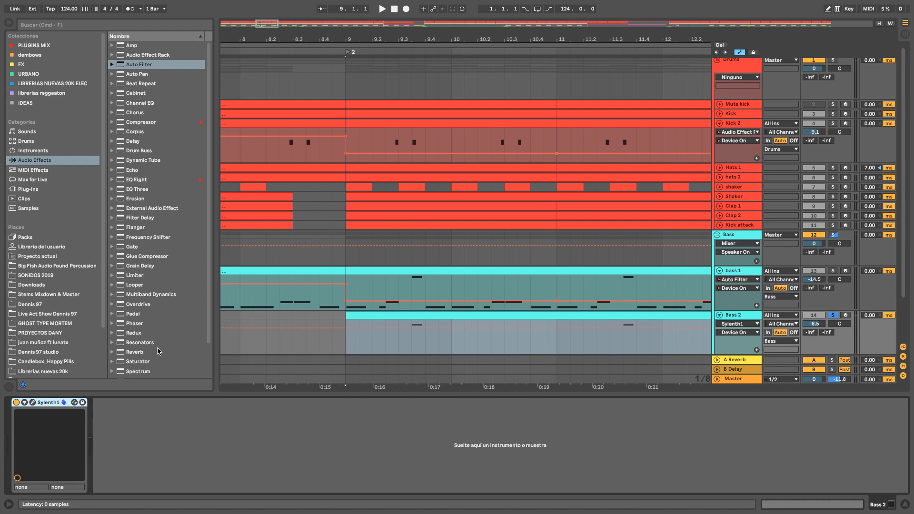
left_click(32, 402)
left_click_drag(238, 24, 462, 138)
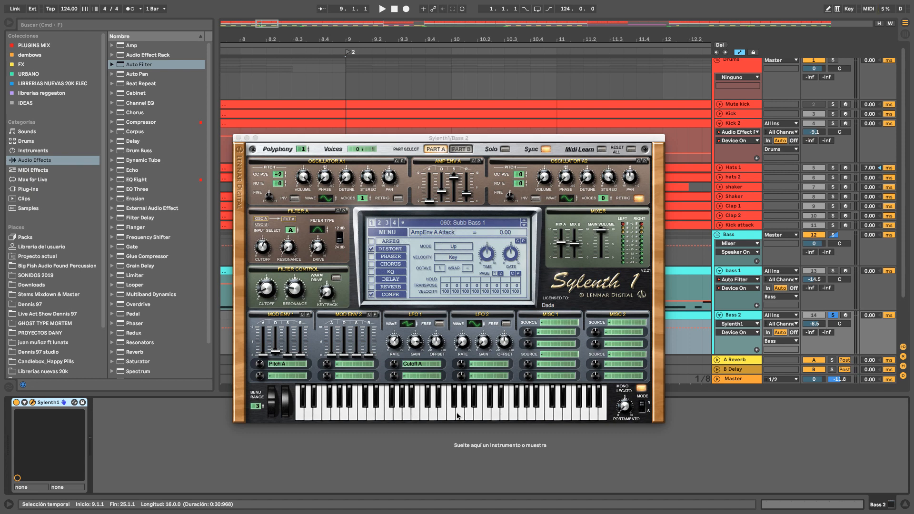
left_click(409, 415)
left_click(389, 413)
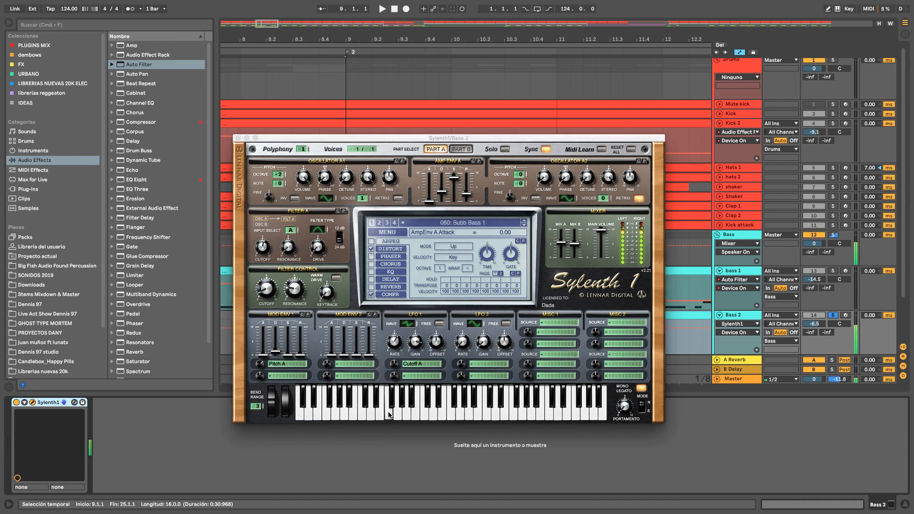
left_click(366, 414)
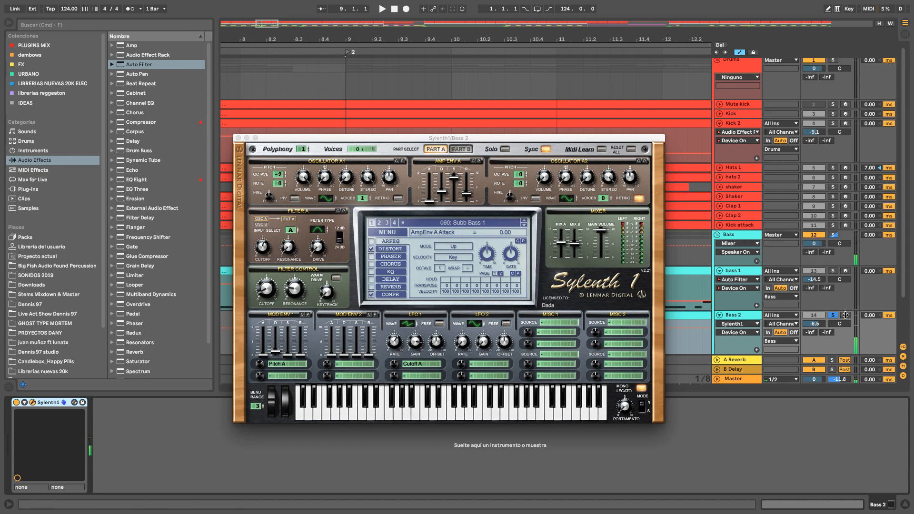
Step: Turn off the Bass 2 solo, play the arrangement from bar 9 and hide the Sylenth1 window
left_click_drag(577, 146, 309, 39)
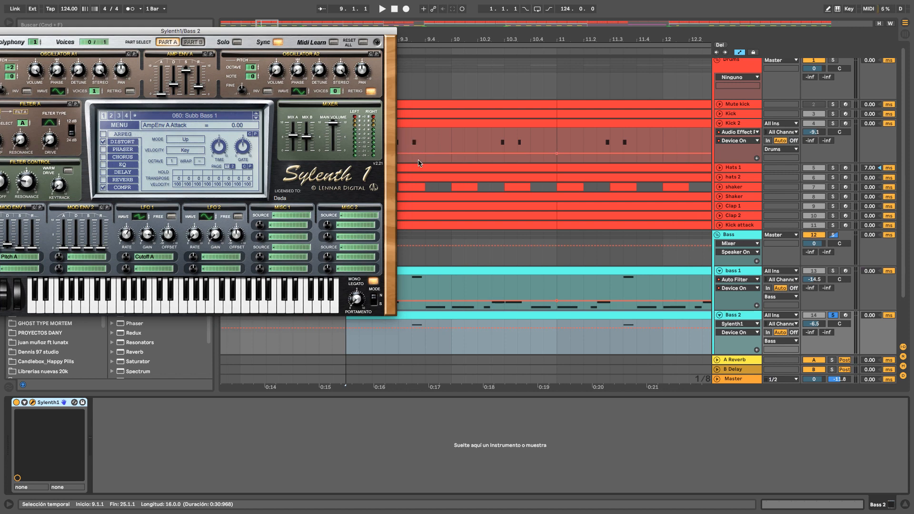
key("space")
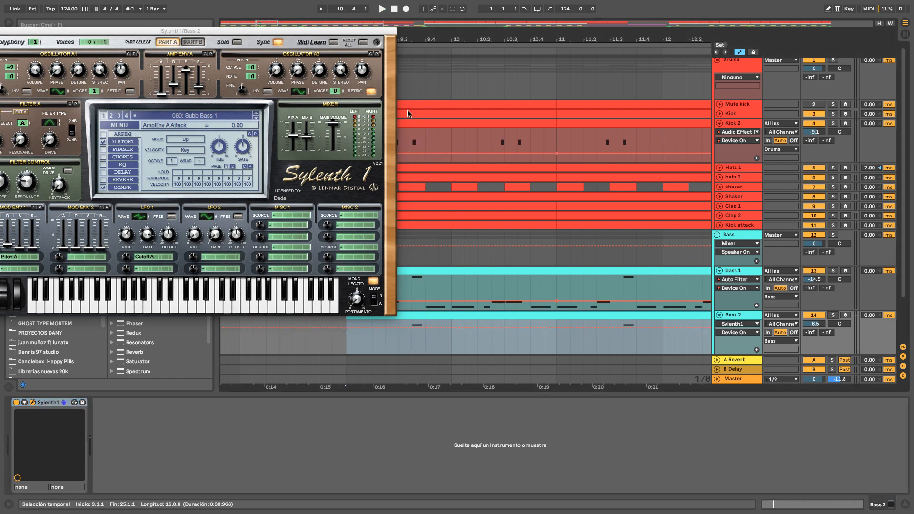
key("space")
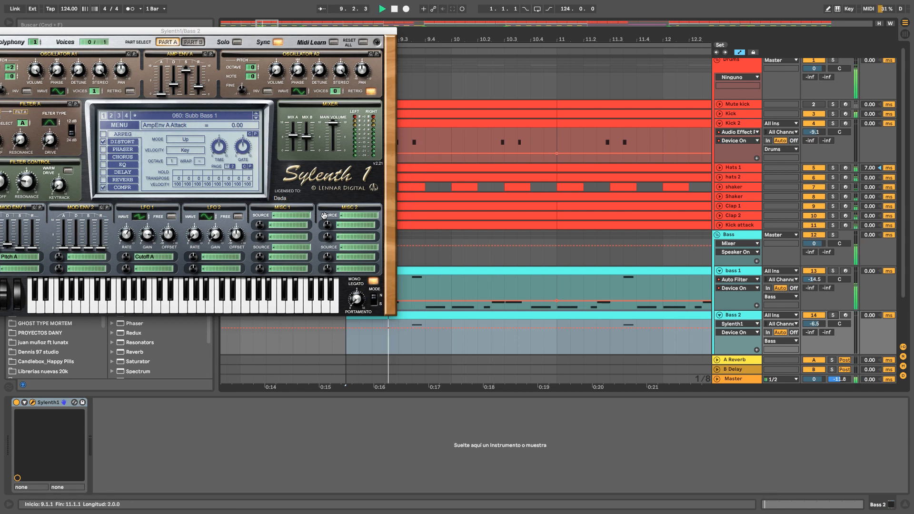
left_click_drag(271, 31, 379, 30)
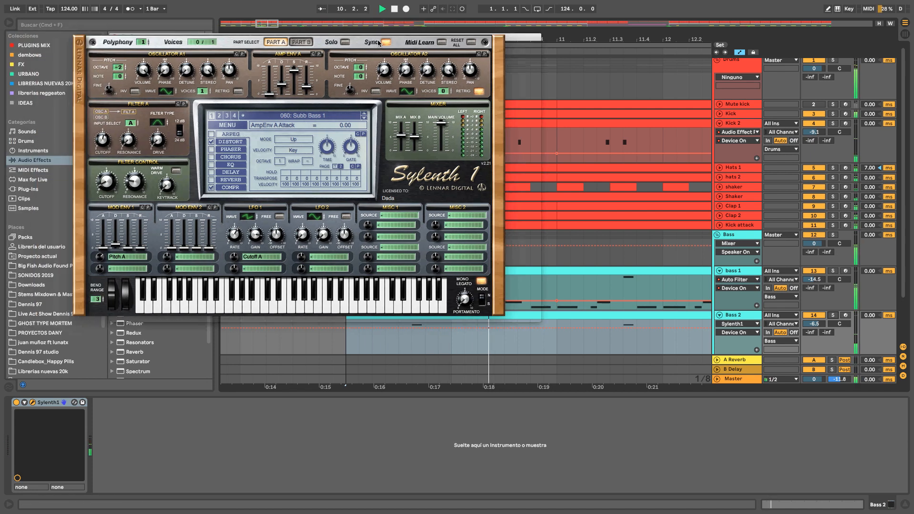
key("super+alt+p")
key("minus")
key("space")
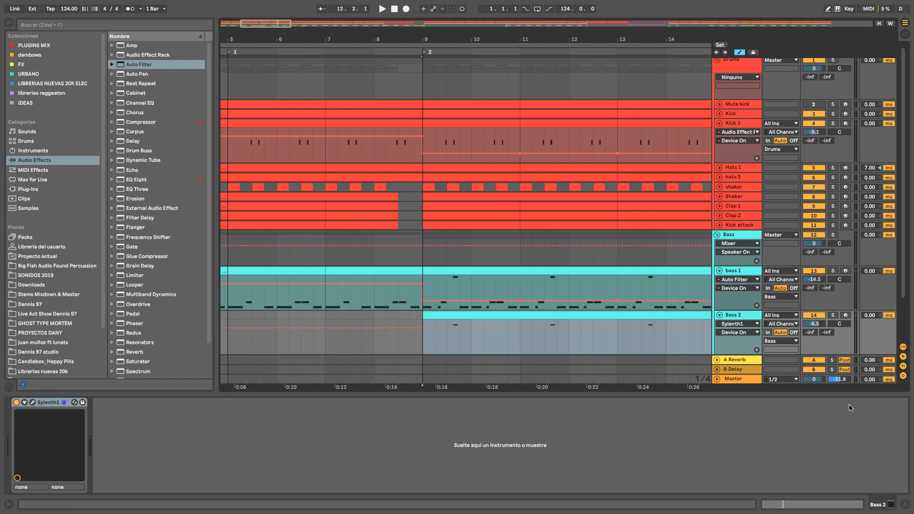
Step: Unfold the Synth group and fold the Bass group, briefly viewing the VPS Avenger instrument on track 16
scroll(741, 341, "down", 3)
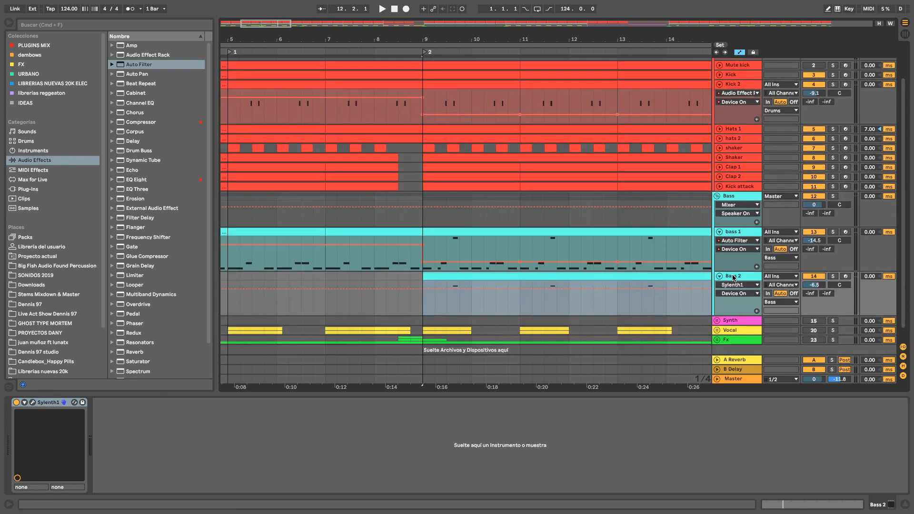
left_click(717, 320)
left_click_drag(564, 33, 562, 18)
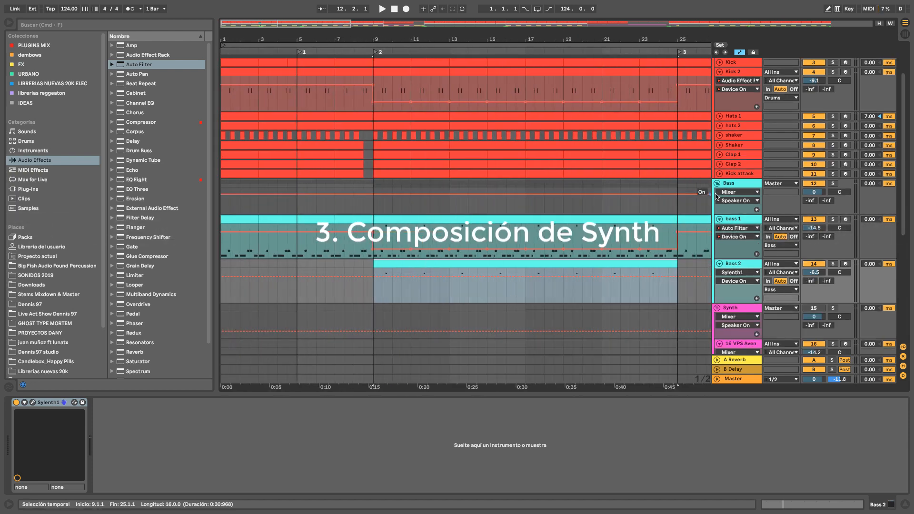
left_click(717, 184)
scroll(736, 284, "down", 4)
key("minus")
scroll(736, 284, "down", 2)
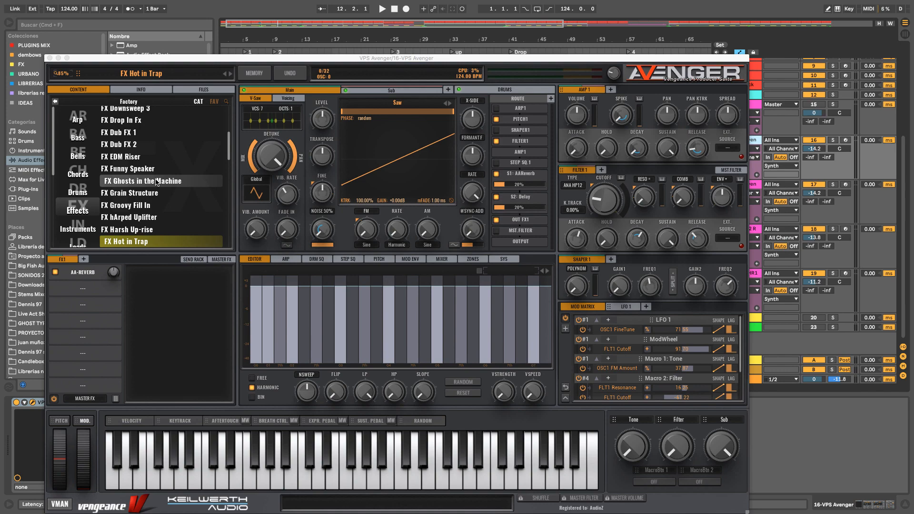
left_click(50, 57)
Step: Select the VPS Avenger clip at bar 89 on track 16, solo the track and play the clip
left_click_drag(508, 40, 511, 35)
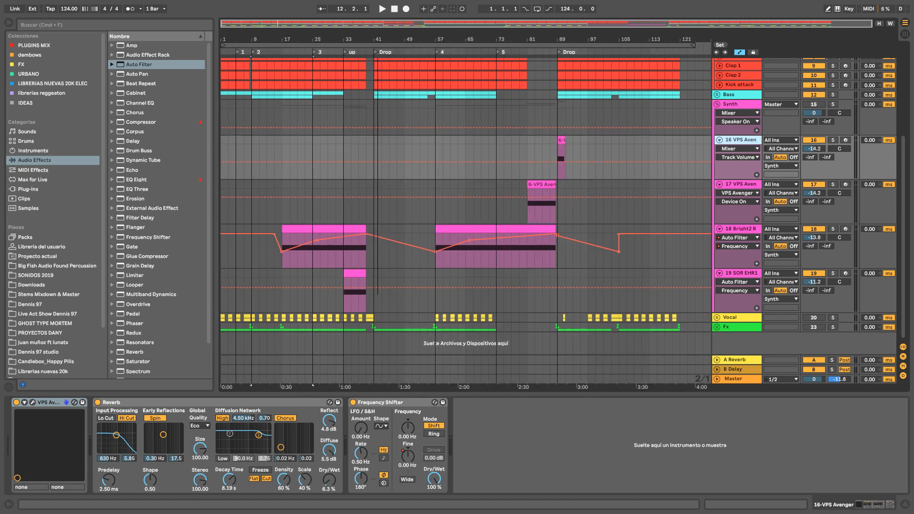
left_click_drag(576, 42, 552, 72)
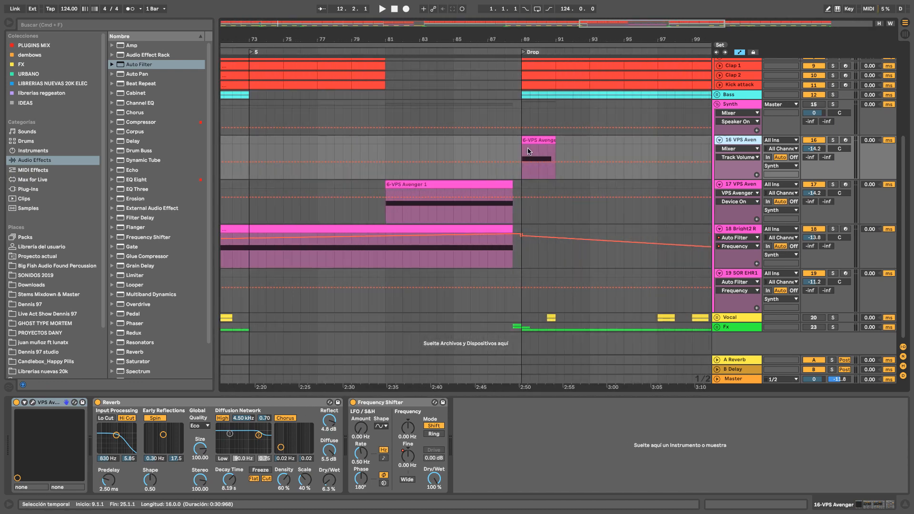
left_click(535, 145)
left_click(833, 140)
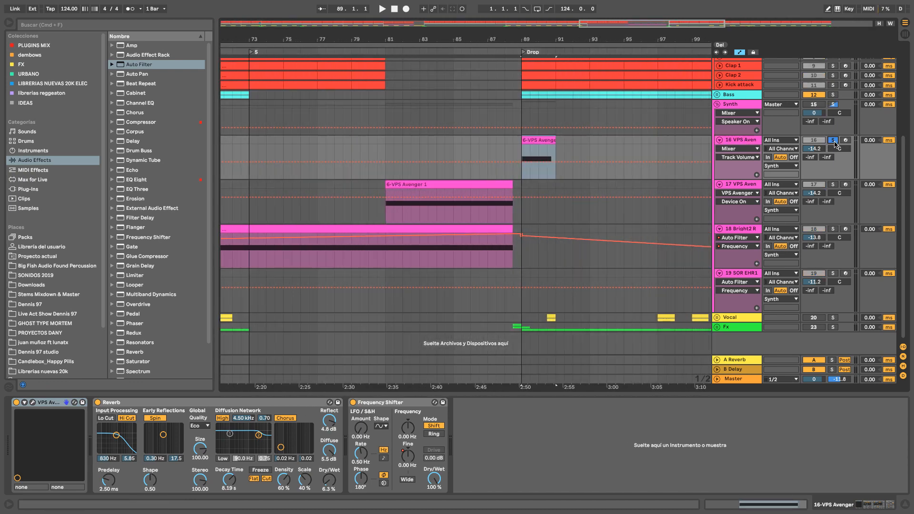
key("space")
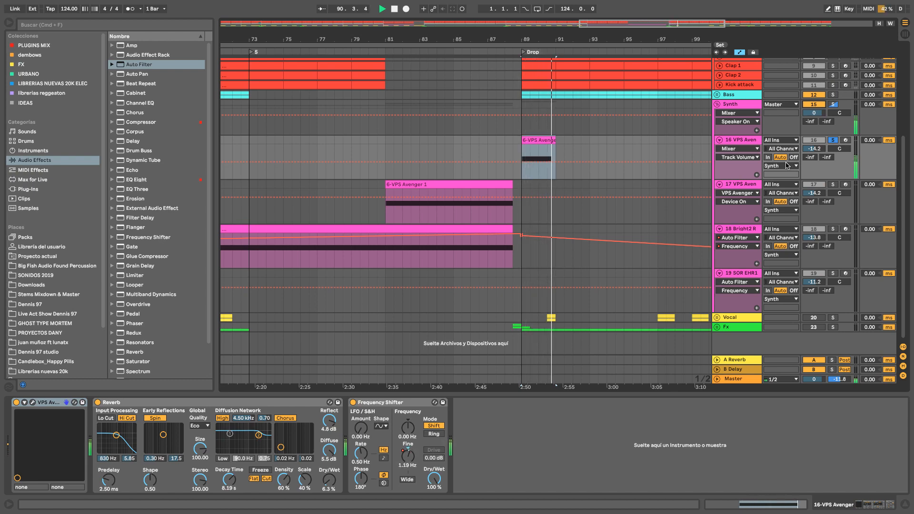
key("space")
Step: Examine track 16's device chain: the FX Hot in Trap preset in VPS Avenger, the Reverb and the Frequency Shifter
left_click(32, 403)
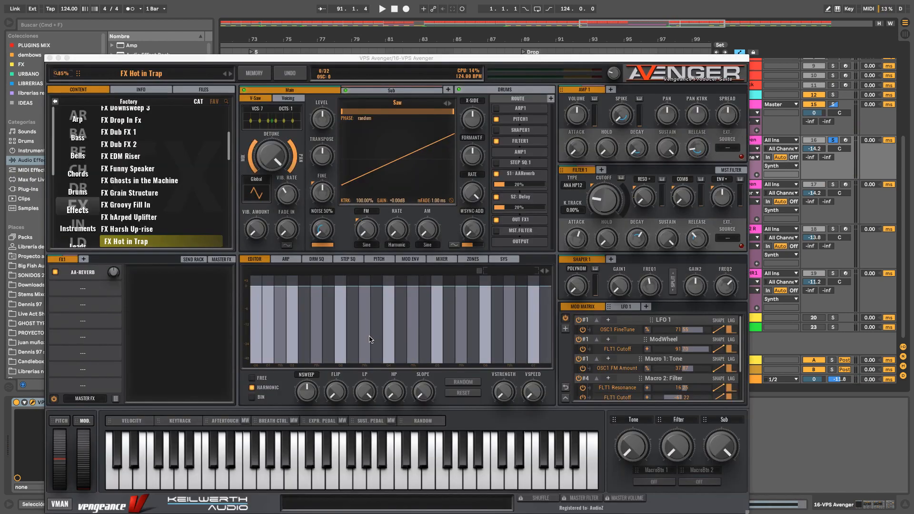
left_click(50, 58)
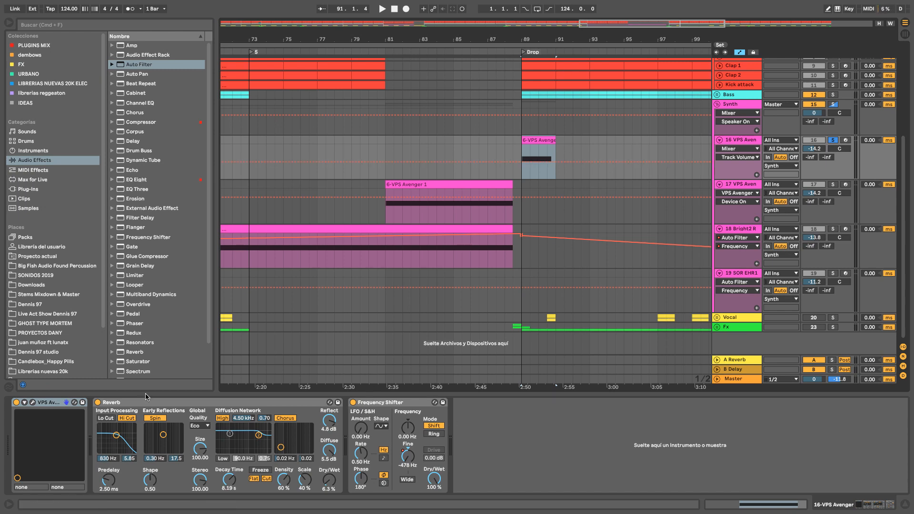
left_click(123, 411)
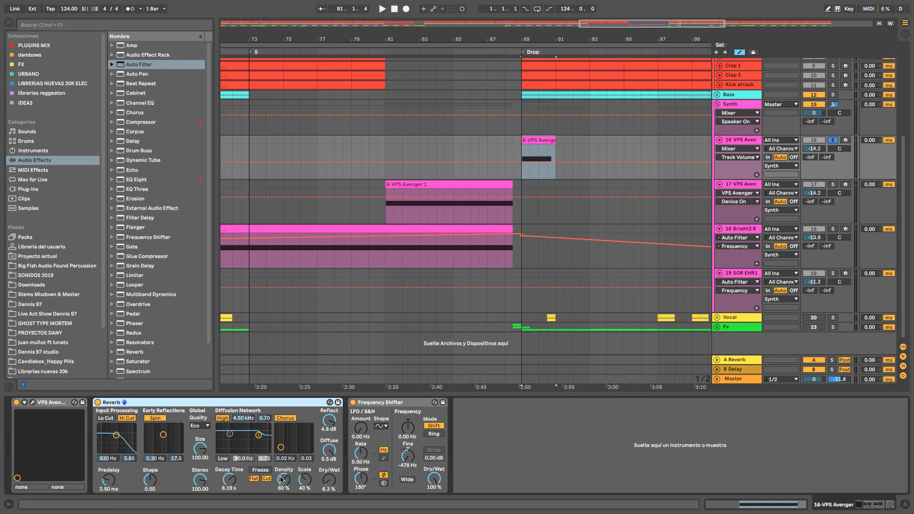
left_click(429, 406)
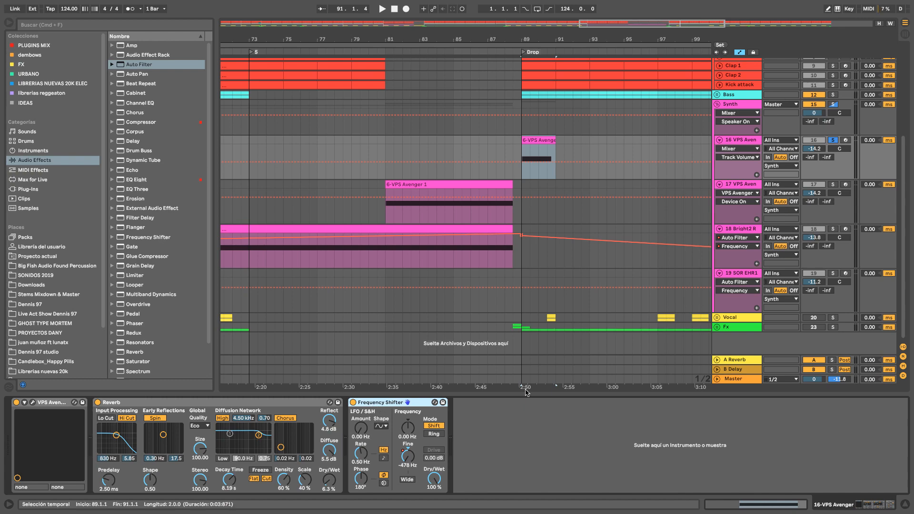
Step: Show the automation of the Frequency Shifter's Fine parameter on track 16 and play the clip from bar 89
right_click(402, 461)
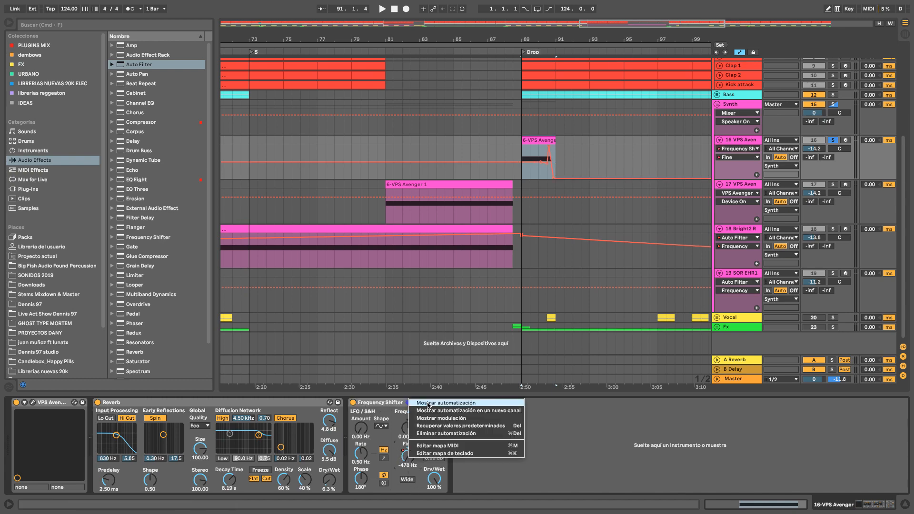
left_click(417, 423)
key("z")
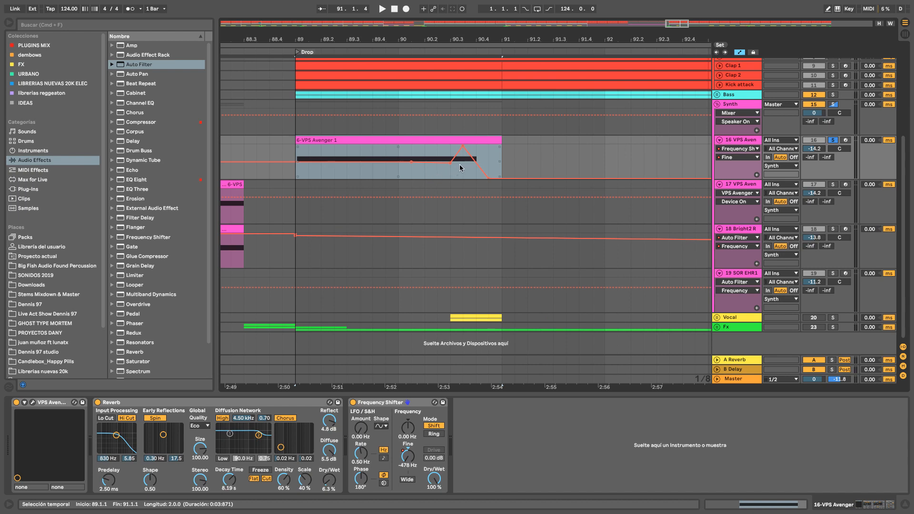
key("space")
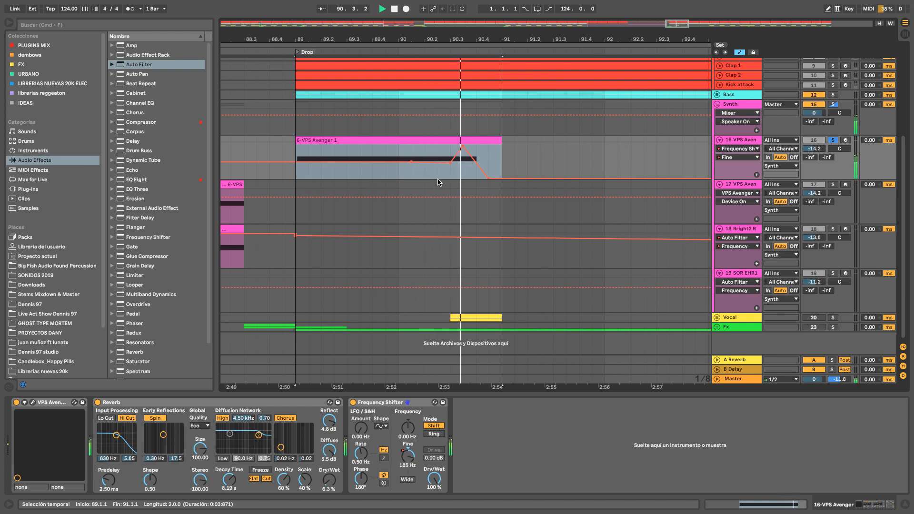
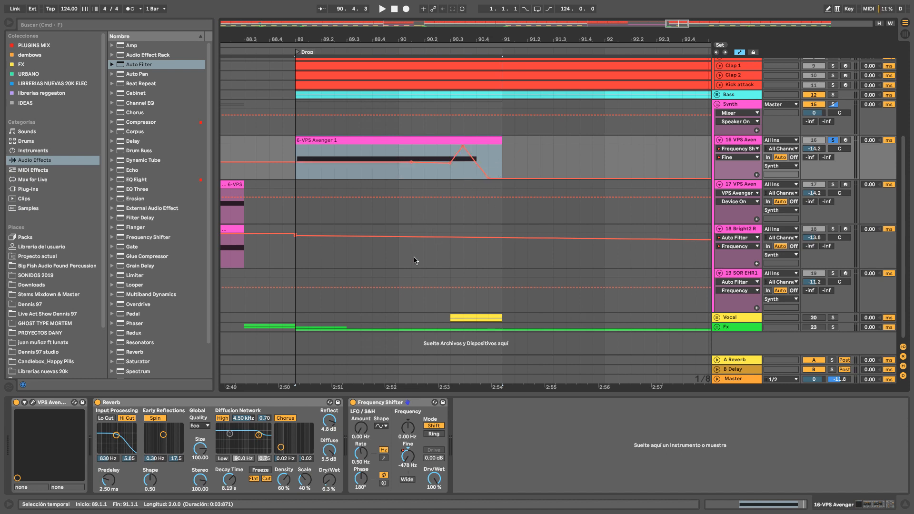
Step: Recall the Frequency Shifter's Fine automation and place the insert marker at 90.3.1, where the curve's peak begins
right_click(410, 459)
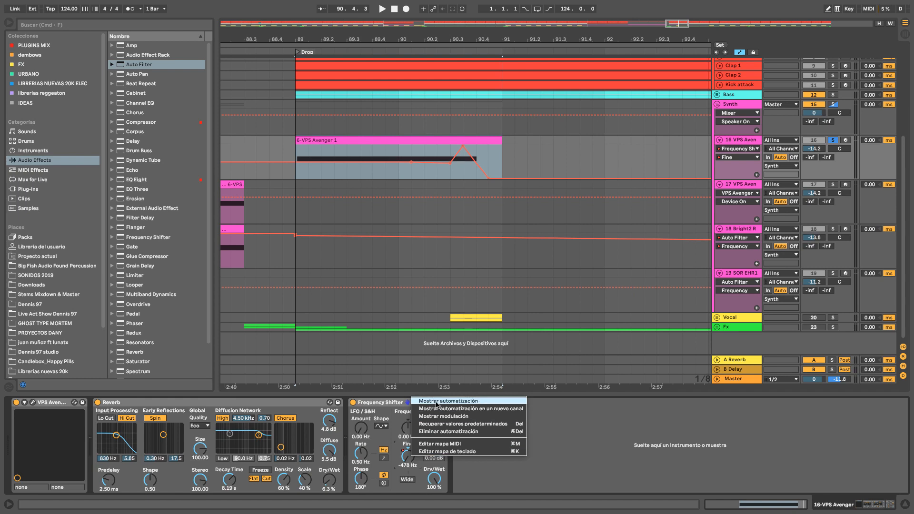
left_click(436, 406)
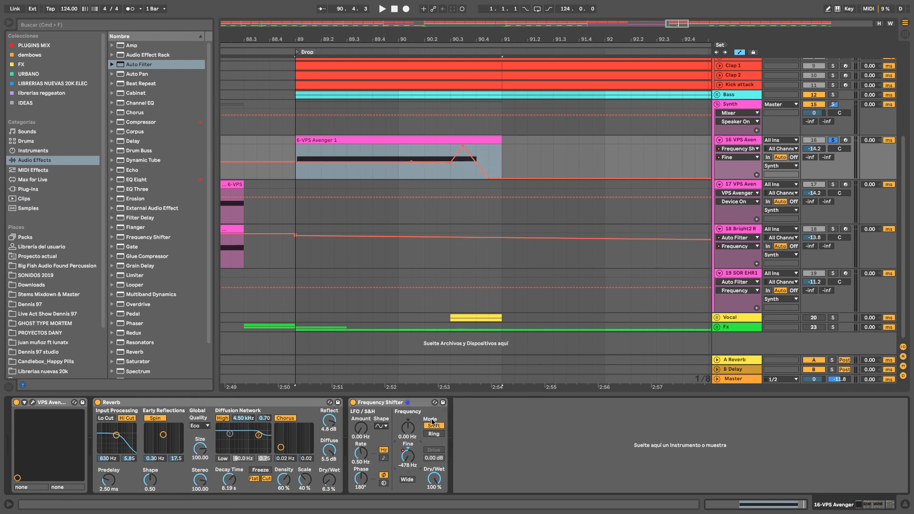
left_click(451, 178)
left_click(450, 174)
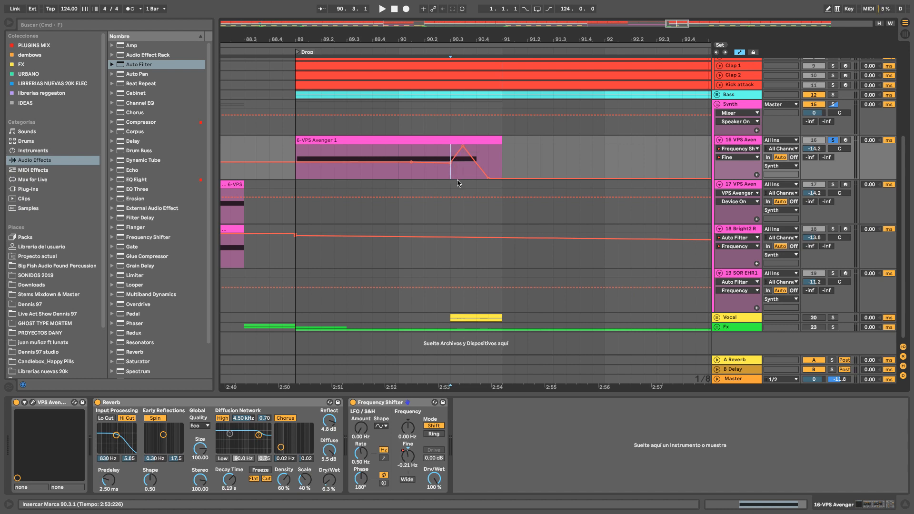
Step: Play the Fine automation peak on track 16 from 90.3.1 and select the VPS Avenger clip at bar 89
key("space")
left_click(316, 140)
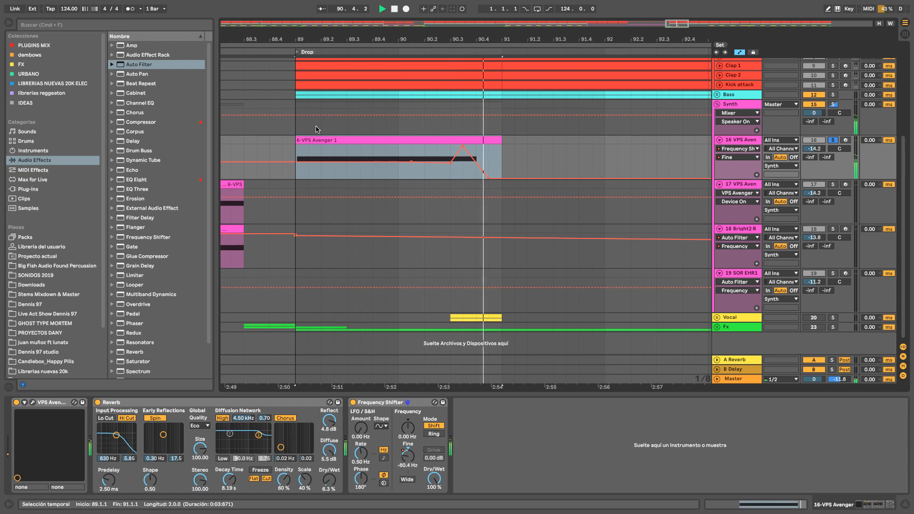
Step: Solo track 17 and delete the Frequency Shifter from its device chain
left_click_drag(381, 44, 553, 23)
left_click(239, 196)
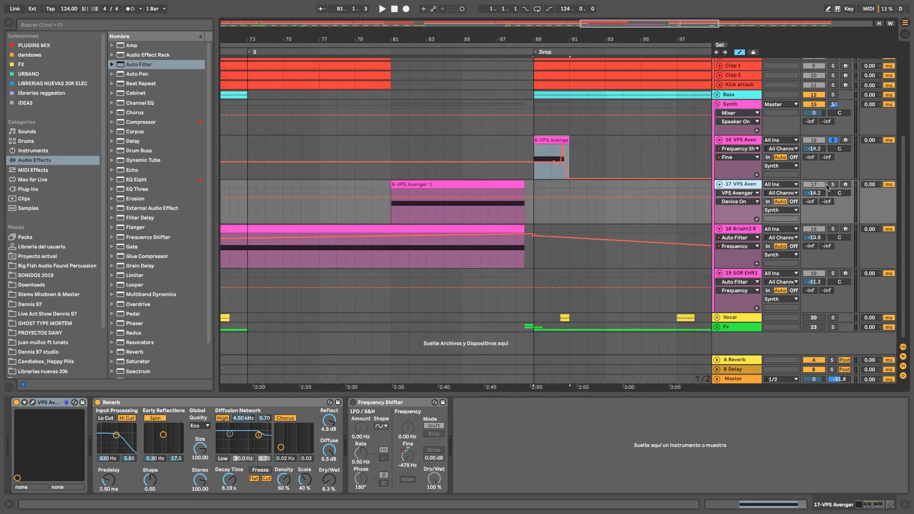
left_click(387, 405)
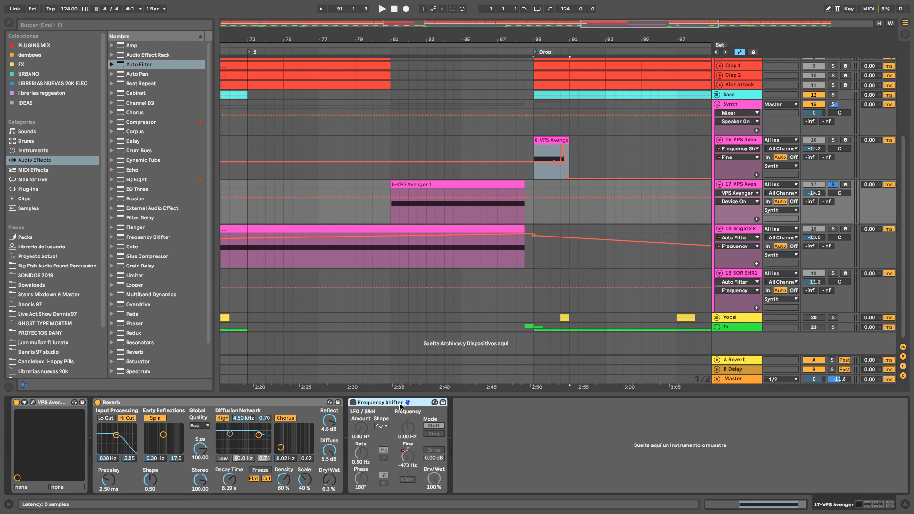
key("Delete")
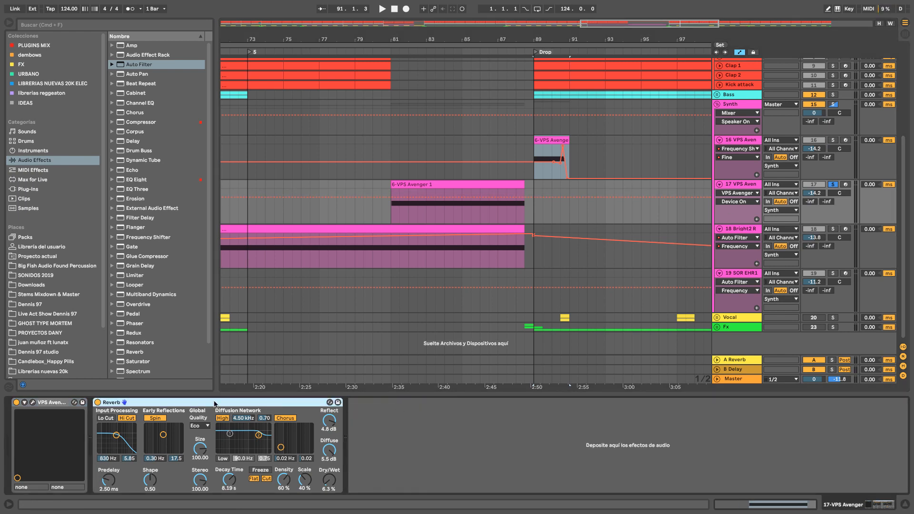
Step: Select the VPS Avenger clip at bar 81 on track 17 and play it
left_click(450, 184)
key("space")
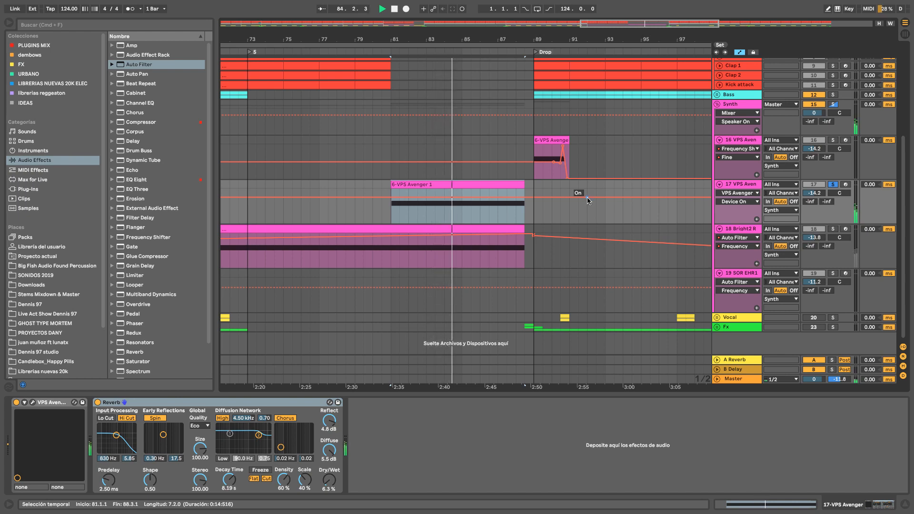
key("space")
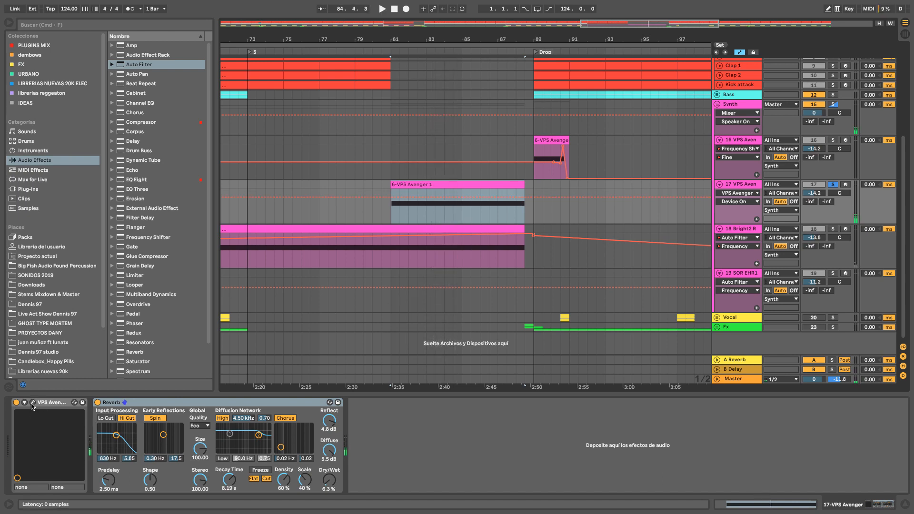
Step: Select the clip at bar 57 on track 18, Bright2 Reso Noise Pad, and open its MIDI notes
left_click_drag(454, 46, 492, 45)
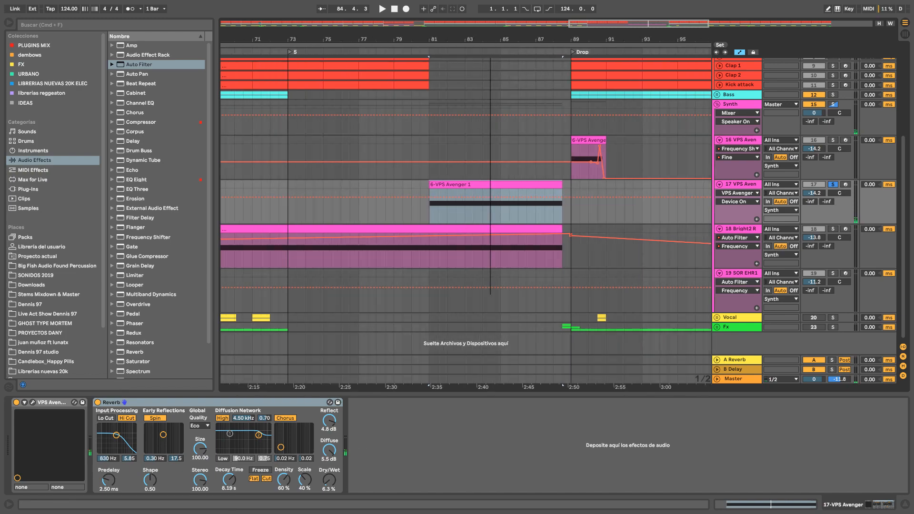
key("minus")
key("Down")
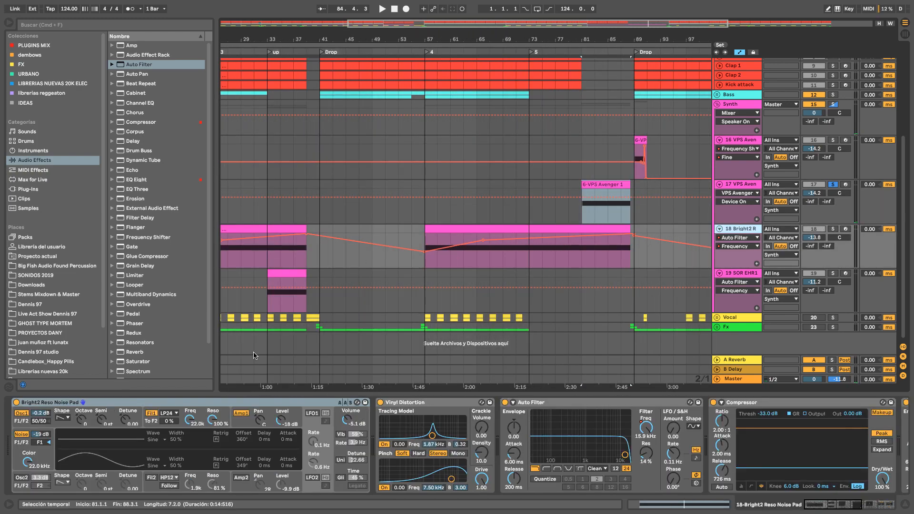
left_click(596, 253)
left_click(833, 229)
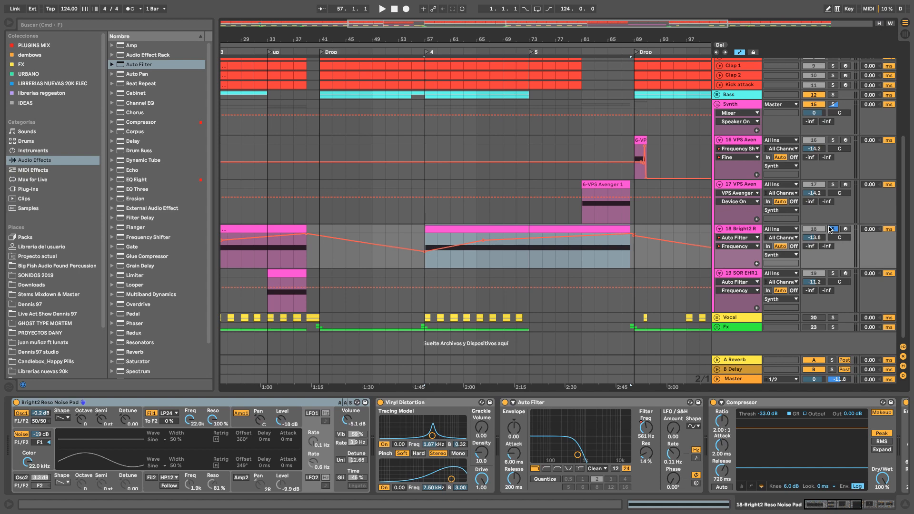
left_click(834, 229)
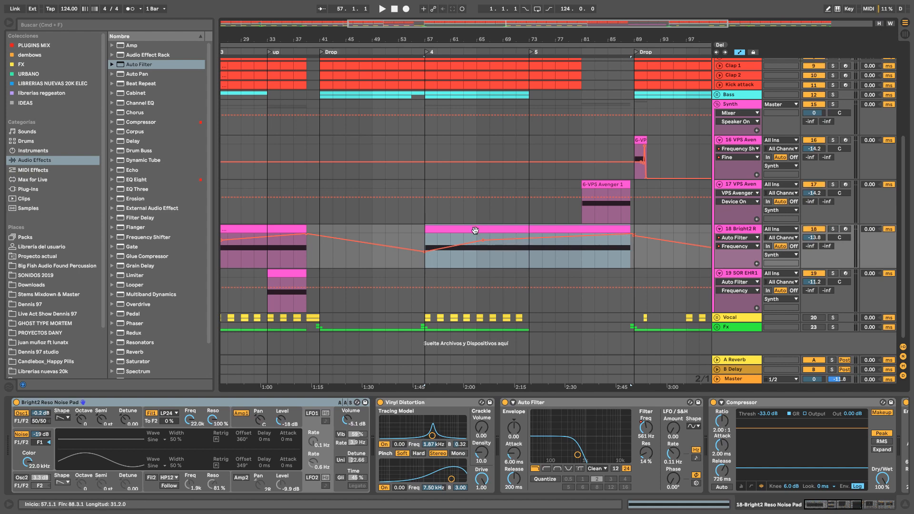
double_click(447, 225)
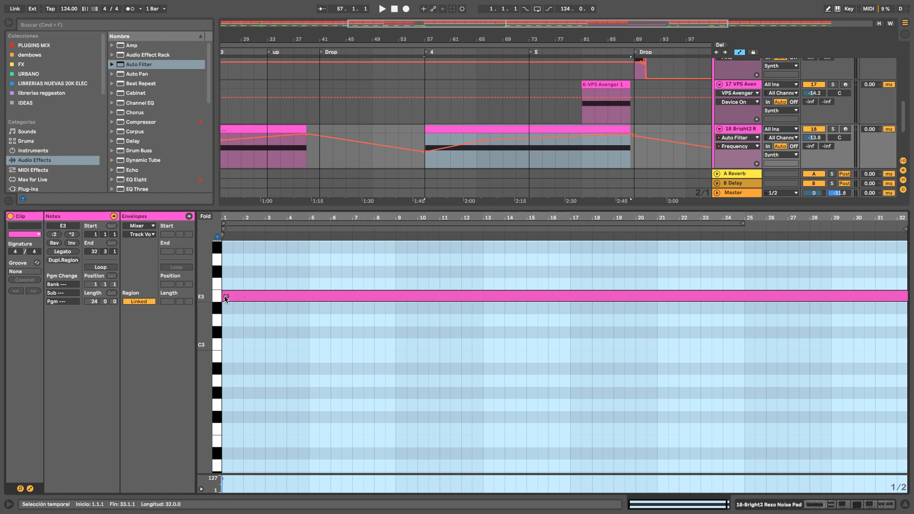
Step: Solo and play track 18 from bar 57, and examine its Vinyl Distortion, Auto Filters, Compressor and Reverb
left_click(906, 505)
double_click(750, 331)
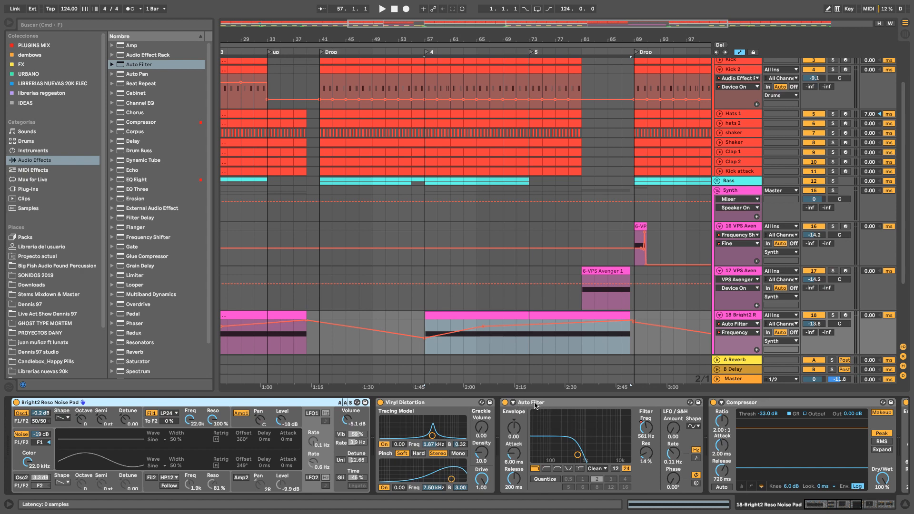
left_click(648, 428)
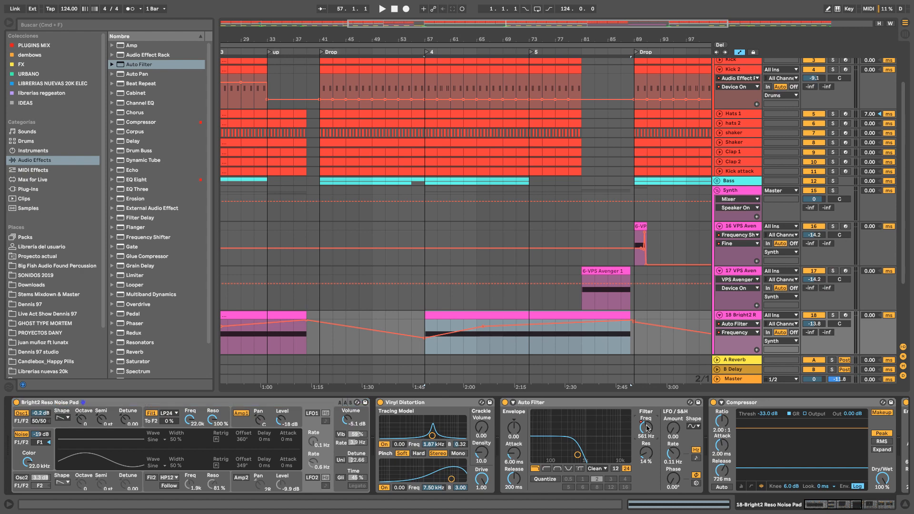
left_click(833, 315)
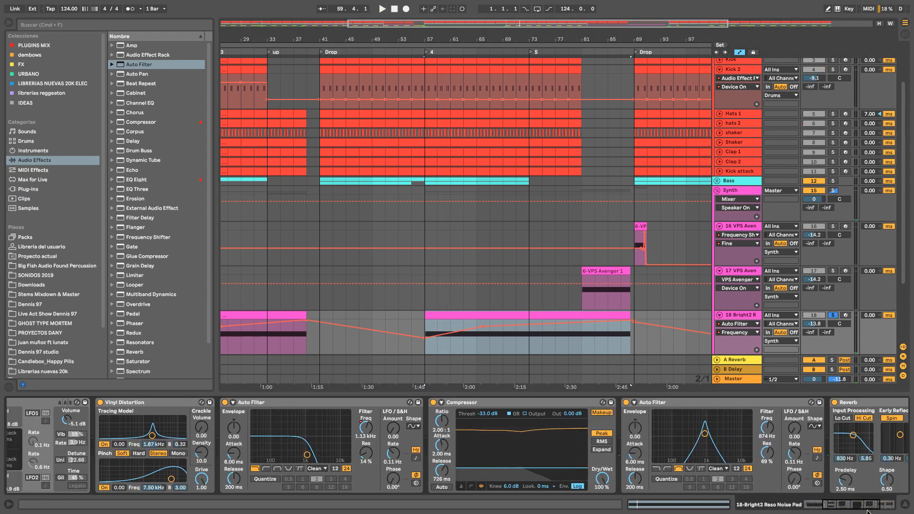
scroll(649, 433, "right", 5)
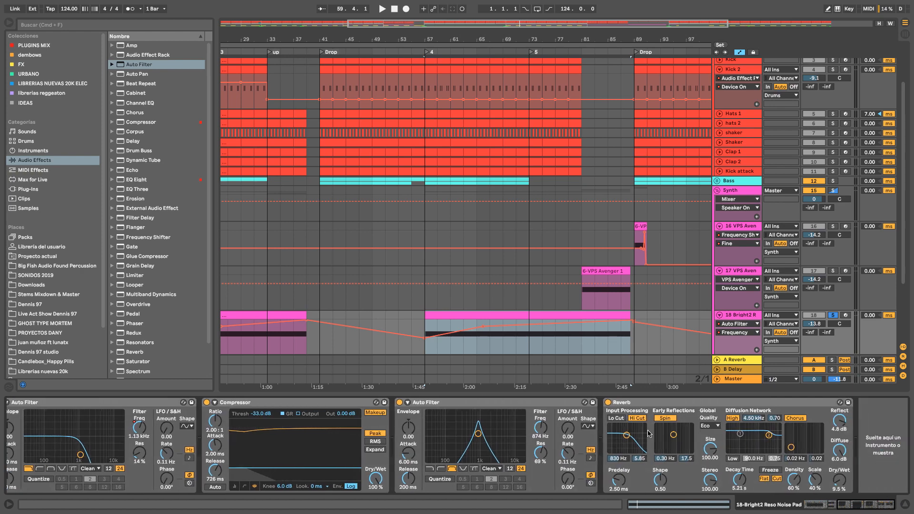
scroll(873, 504, "left", 10)
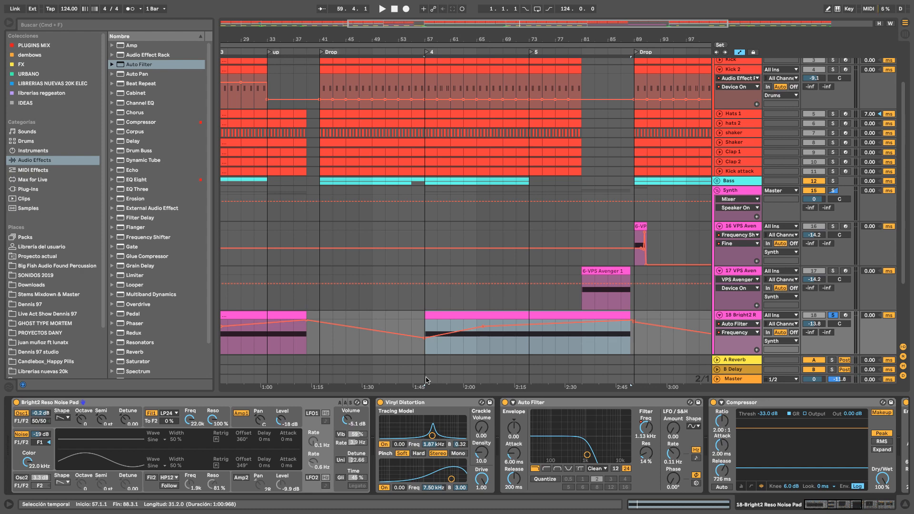
Step: Unfold the Fx group to show its tracks 24 to 26
scroll(524, 286, "down", 5)
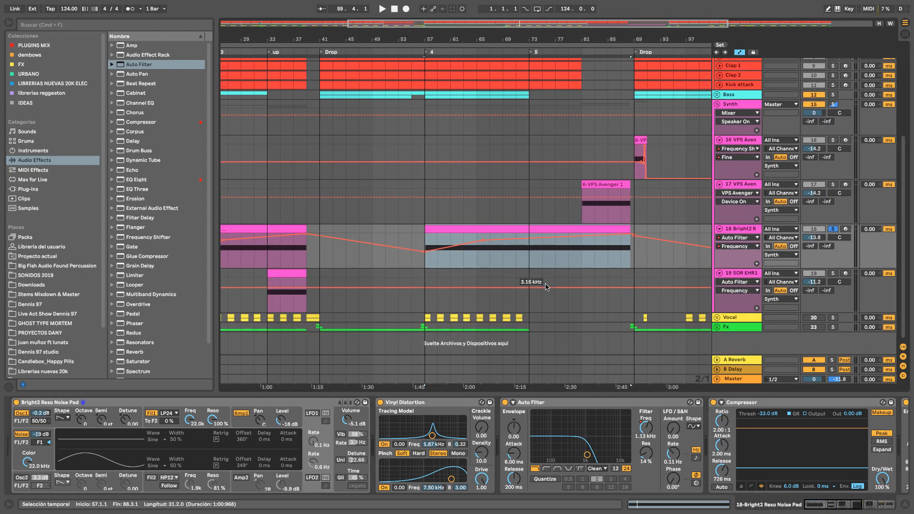
left_click(718, 328)
scroll(734, 324, "down", 5)
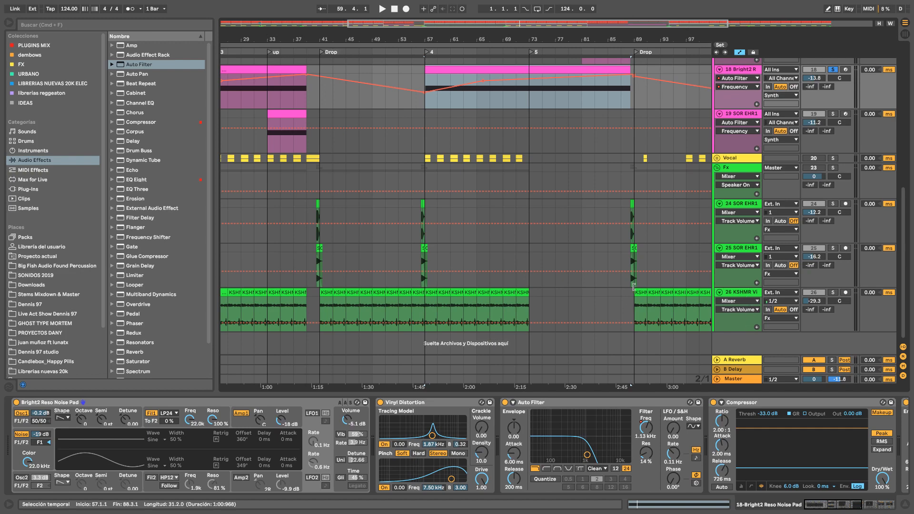
Step: Play track 18 from the insert marker at 73.1.1 and turn off the track's solo
scroll(612, 304, "up", 8)
left_click(529, 288)
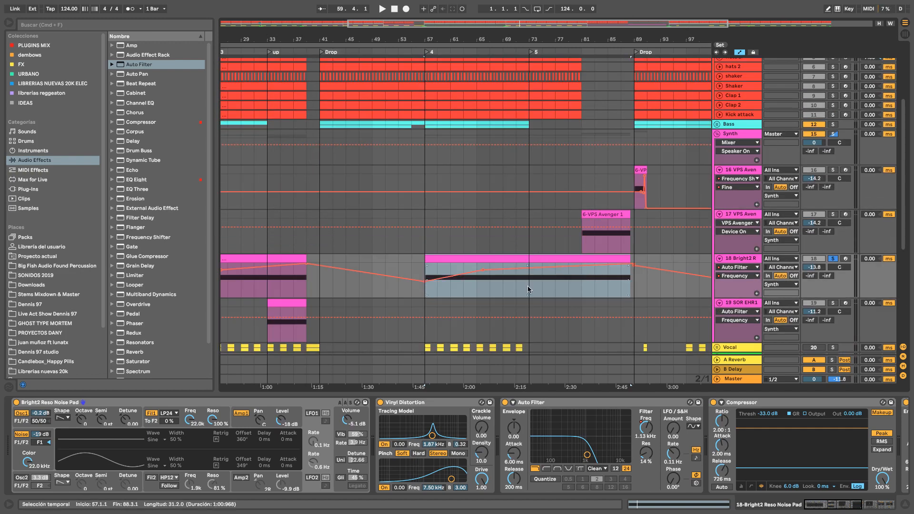
left_click(532, 285)
key("space")
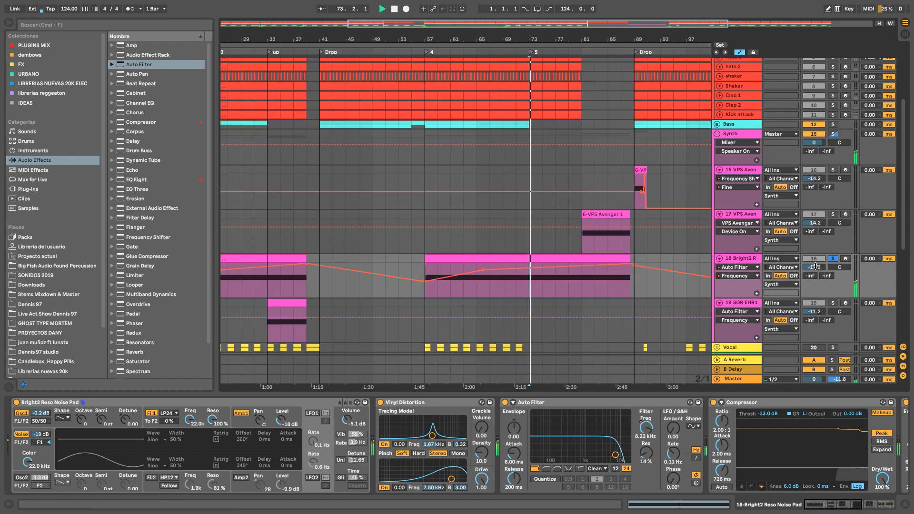
scroll(628, 215, "down", 3)
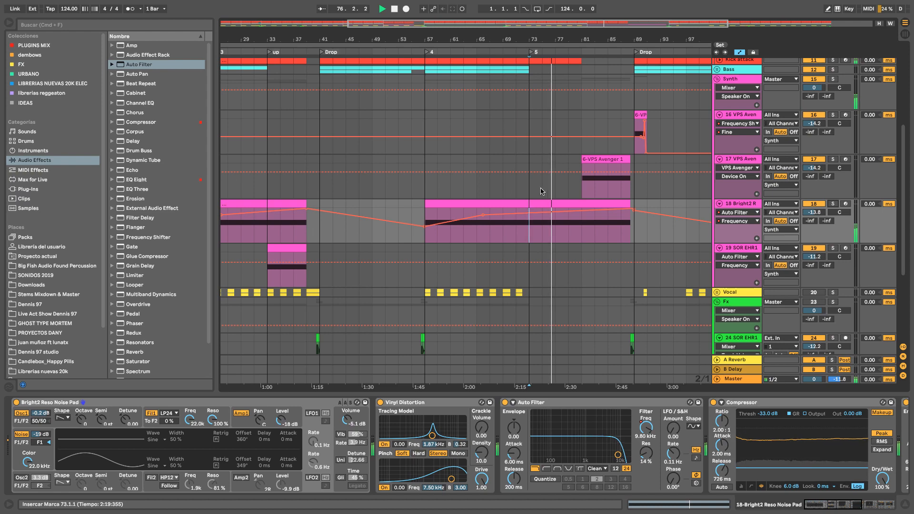
Step: Place the insert marker at 87.1.1 on track 17, play through the drop at bar 89 and stop
left_click(619, 186)
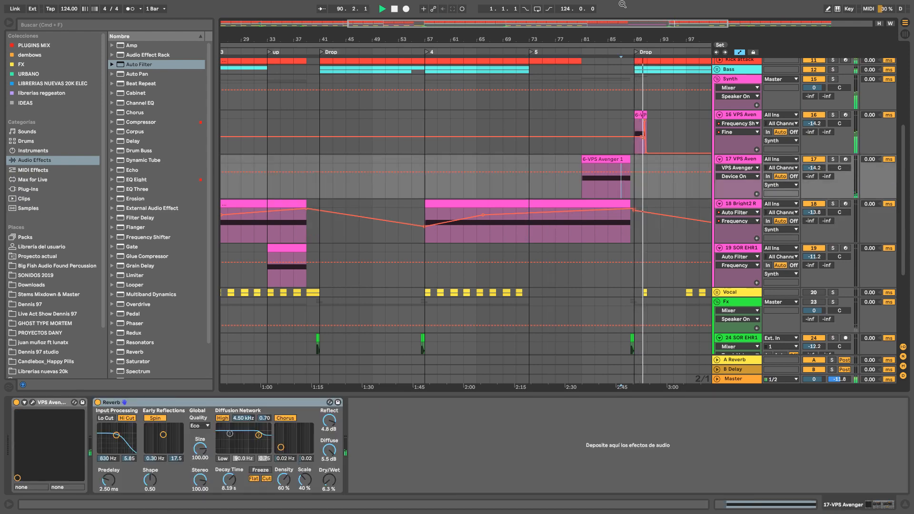
key("minus")
key("space")
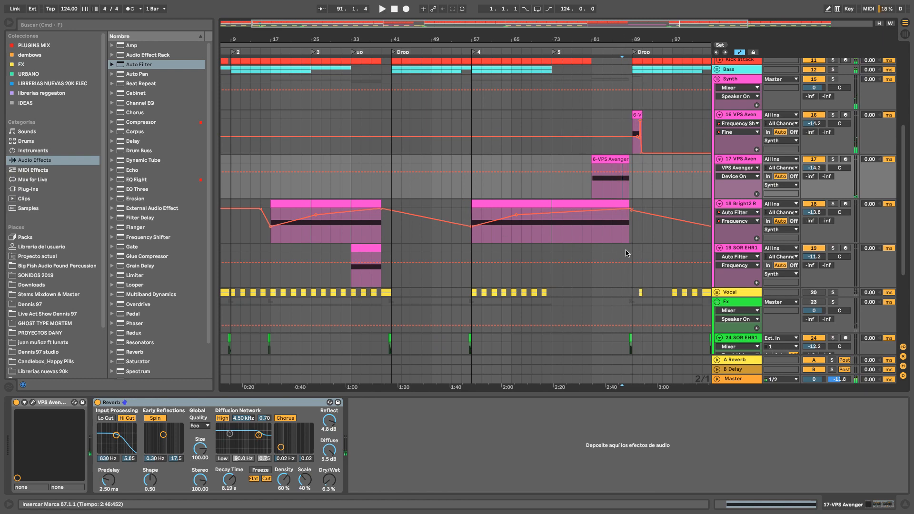
Step: Select the clip at bar 33 on track 19, solo the track and play the clip
scroll(603, 252, "down", 1)
left_click(366, 236)
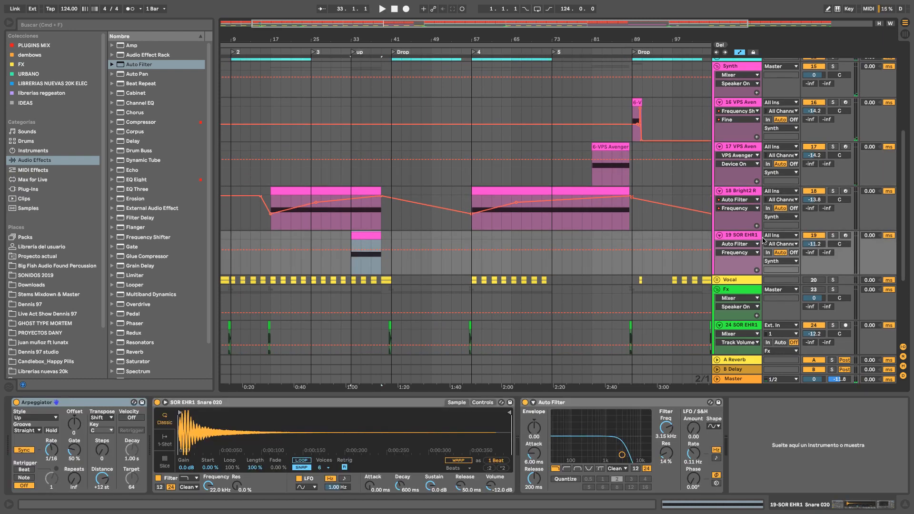
left_click(833, 236)
key("space")
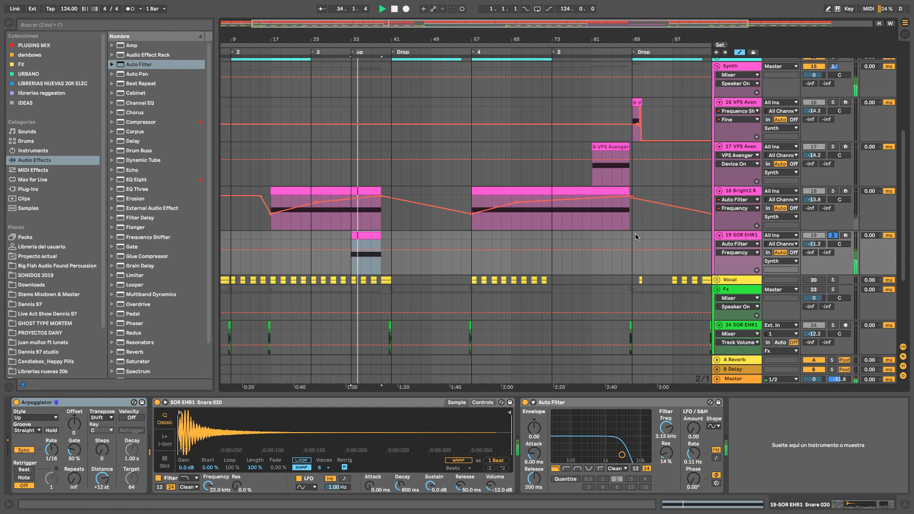
key("space")
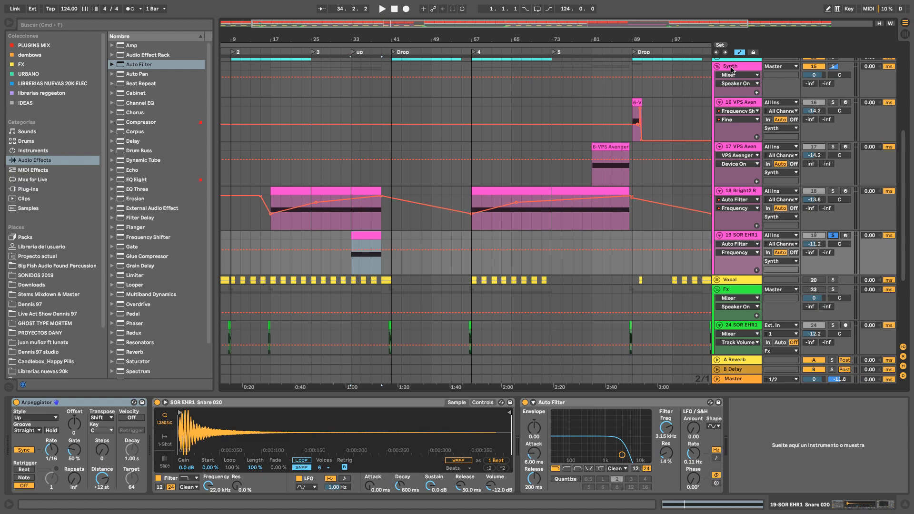
Step: Examine track 19's Arpeggiator and the sampler loaded with SOR EHR1 Snare 020 while playing the clip from bar 33
left_click_drag(356, 38, 412, 36)
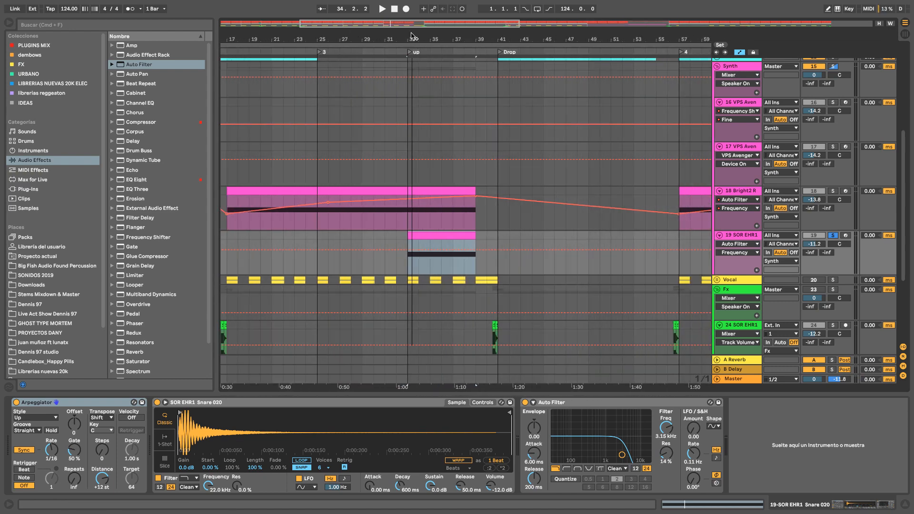
left_click(743, 235)
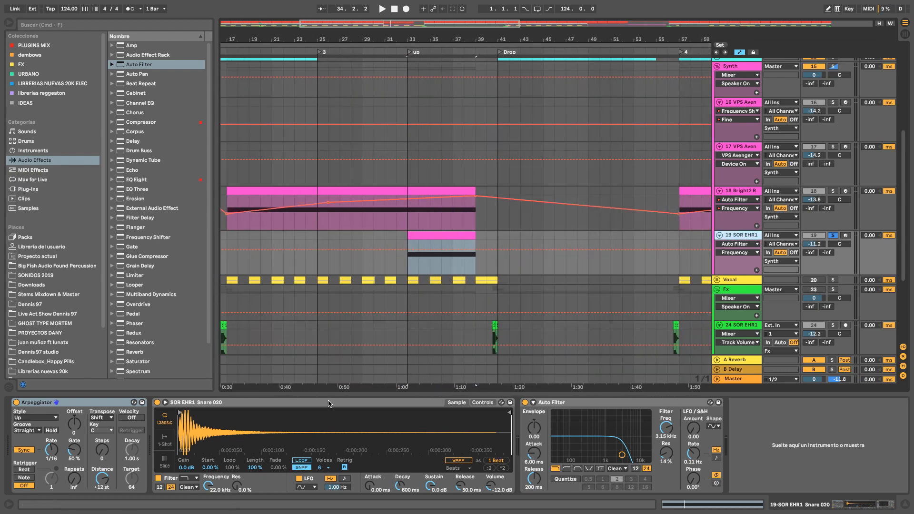
left_click(216, 419)
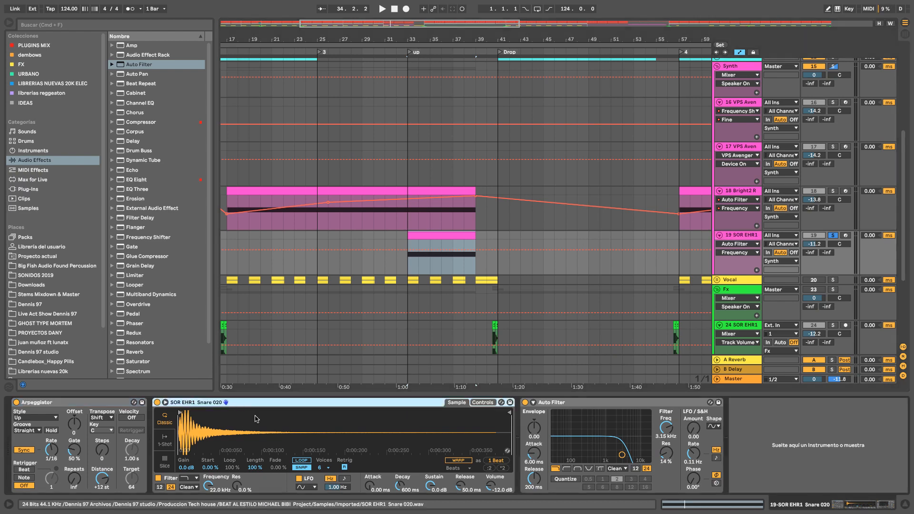
left_click(25, 408)
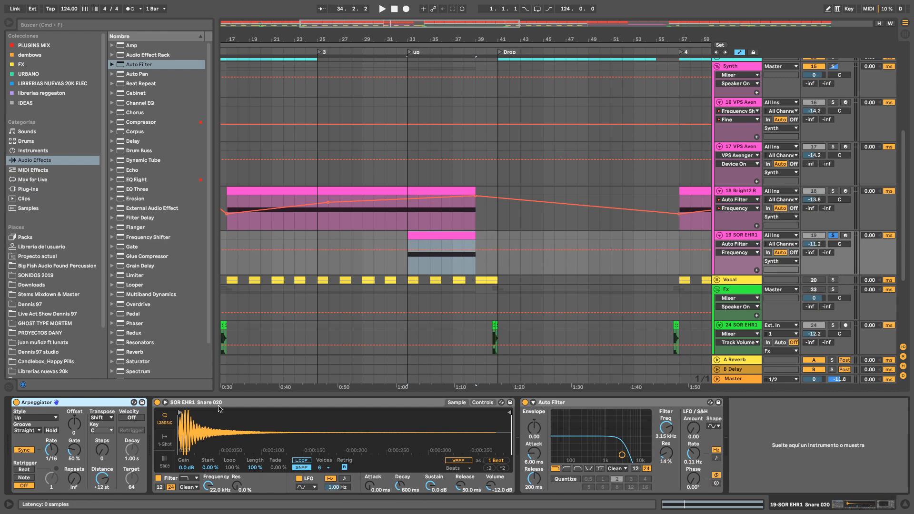
left_click(734, 255)
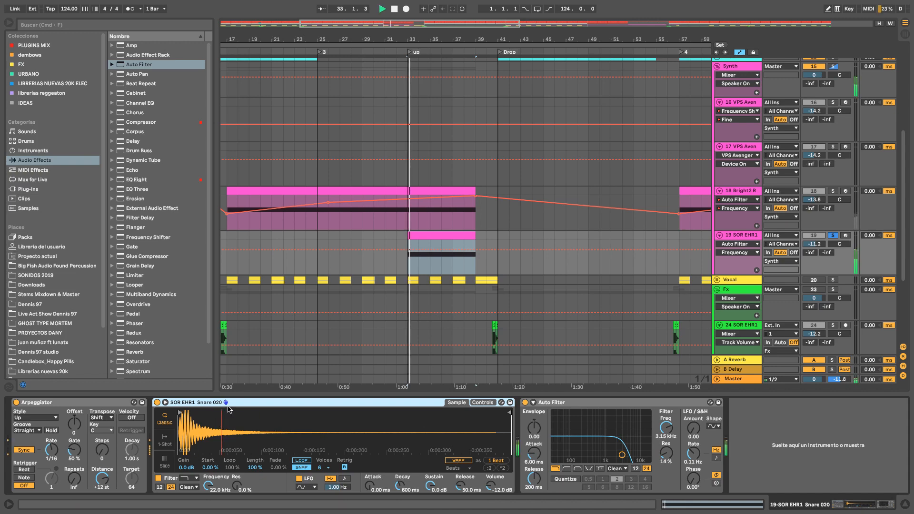
left_click(38, 403)
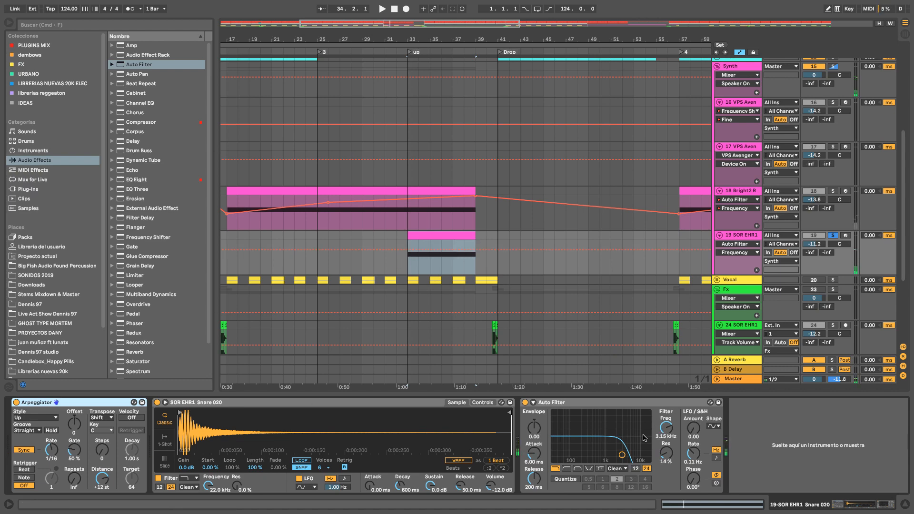
Step: Play the passage from bar 33 with track 19's solo turned off, and unfold the Vocal group
left_click(834, 235)
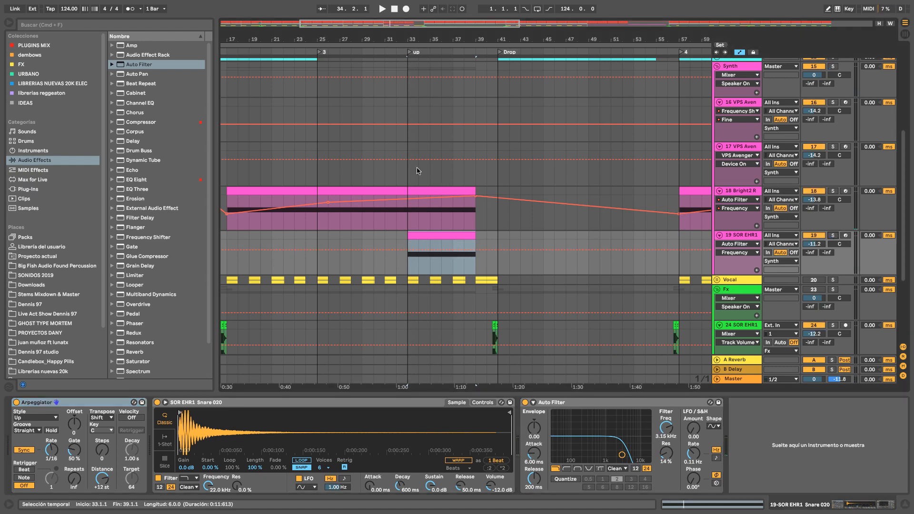
key("space")
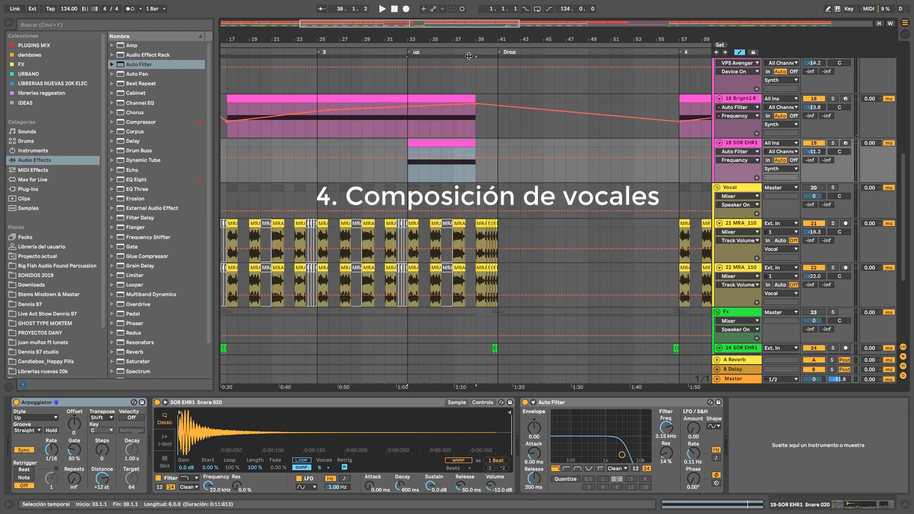
key("minus")
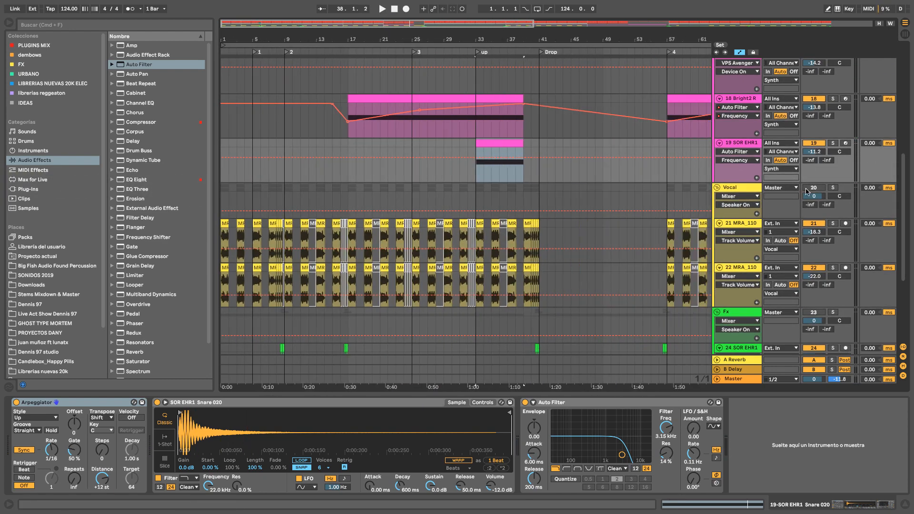
Step: Solo the Vocal group, select the first clip on track 21 and play it briefly
left_click(834, 188)
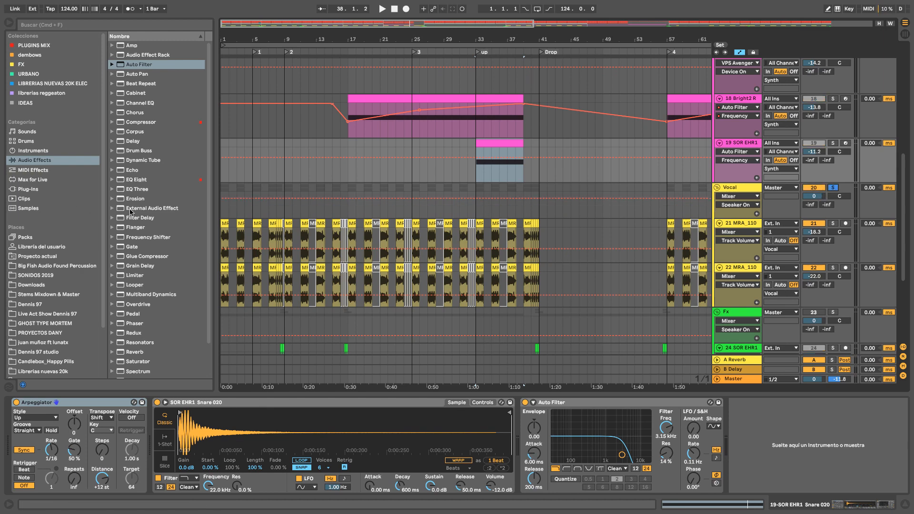
left_click(844, 217)
key("space")
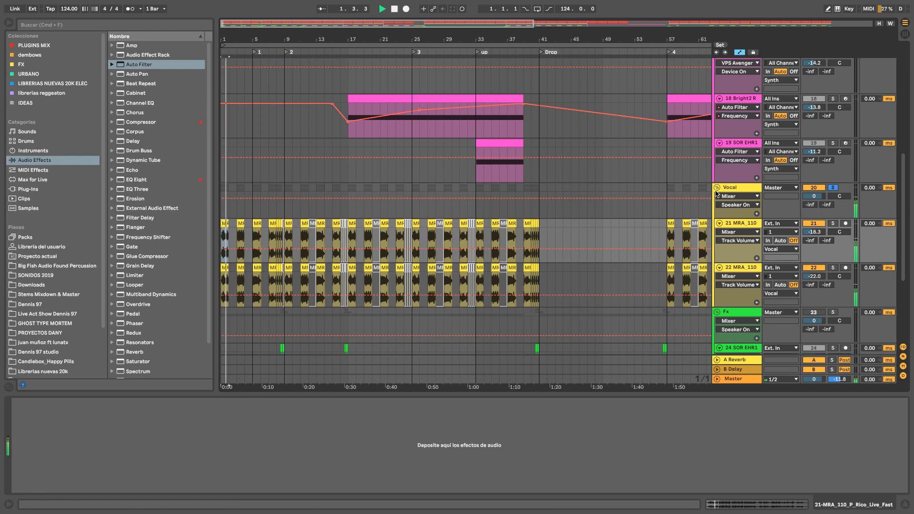
key("space")
Step: Place the insert marker at 1.1.1 on track 21 and turn off the Vocal group's solo
left_click(234, 241)
left_click_drag(229, 35, 279, 258)
left_click_drag(272, 225, 326, 230)
left_click(273, 226)
mouse_move(260, 224)
left_mouse_down()
mouse_move(305, 224)
mouse_move(261, 224)
left_mouse_up()
left_click(237, 236)
left_click(222, 236)
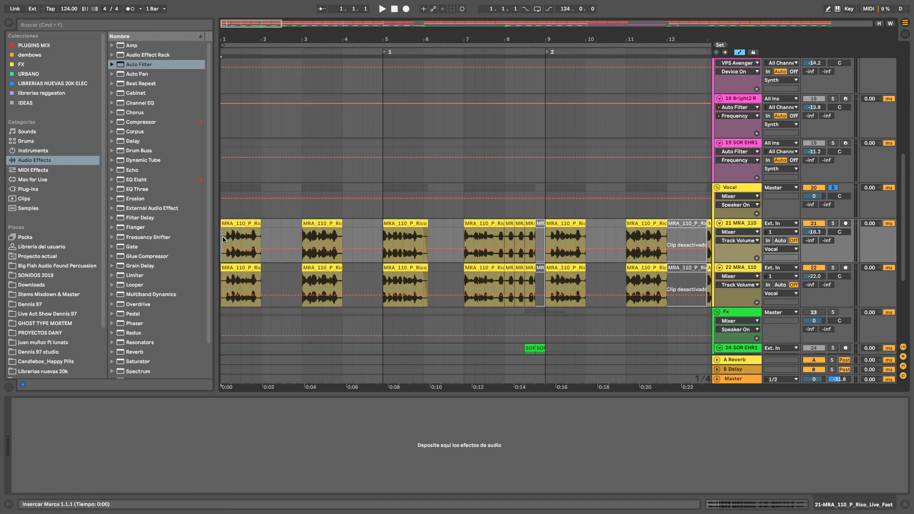
left_click(833, 188)
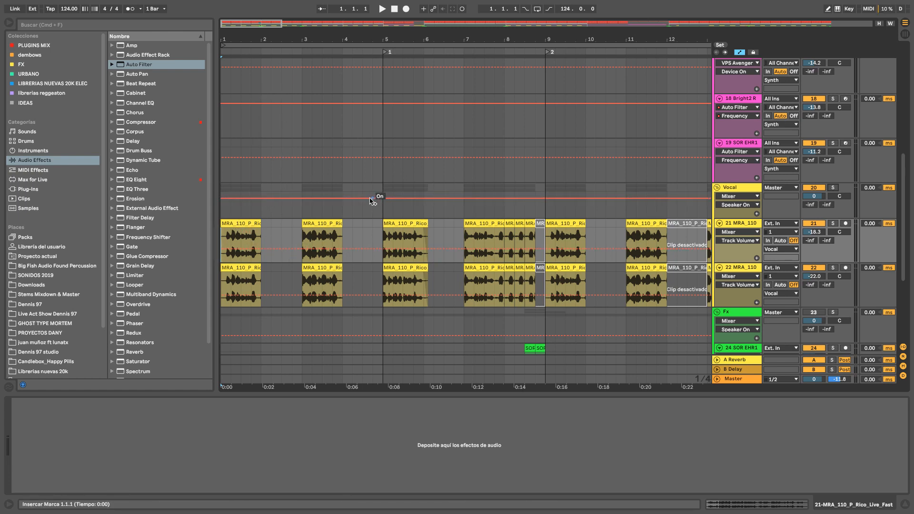
Step: Play the vocals from the bar 1 clip on track 21, stop and select the clip at 8.1.1 on track 22
left_click(246, 224)
key("space")
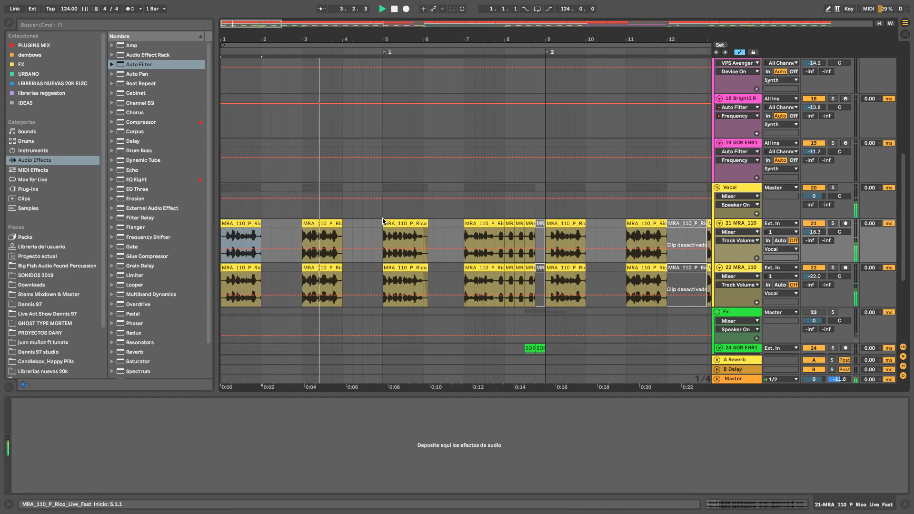
left_click(490, 268)
key("space")
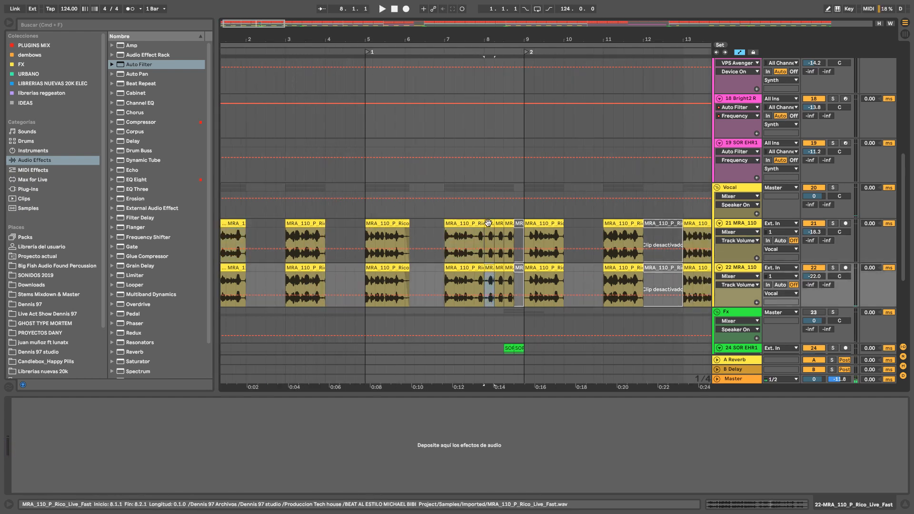
Step: Solo track 21 and play the chopped vocal clips from 8.1.1
left_click(500, 221)
left_click(489, 281)
left_click(833, 224)
key("space")
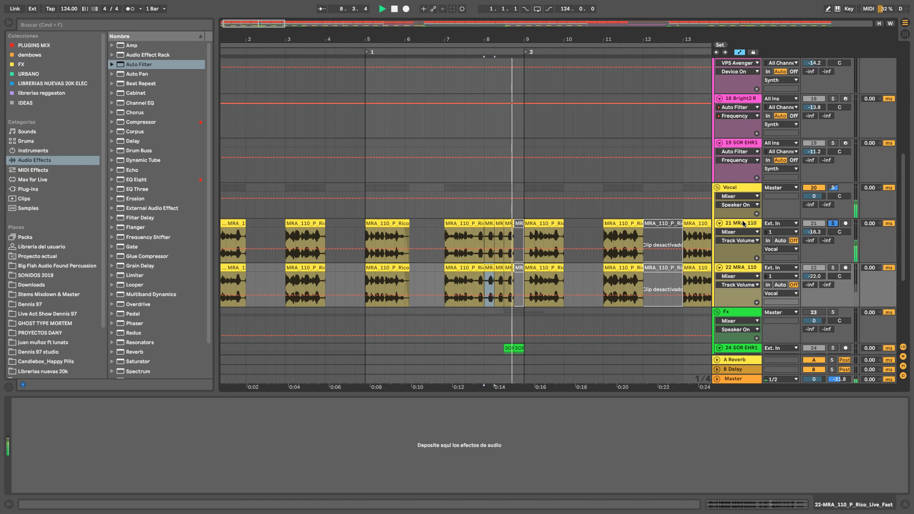
key("space")
Step: Open the sample settings of the vocal clip at bar 7 on track 21
left_click(489, 232)
left_click(455, 222)
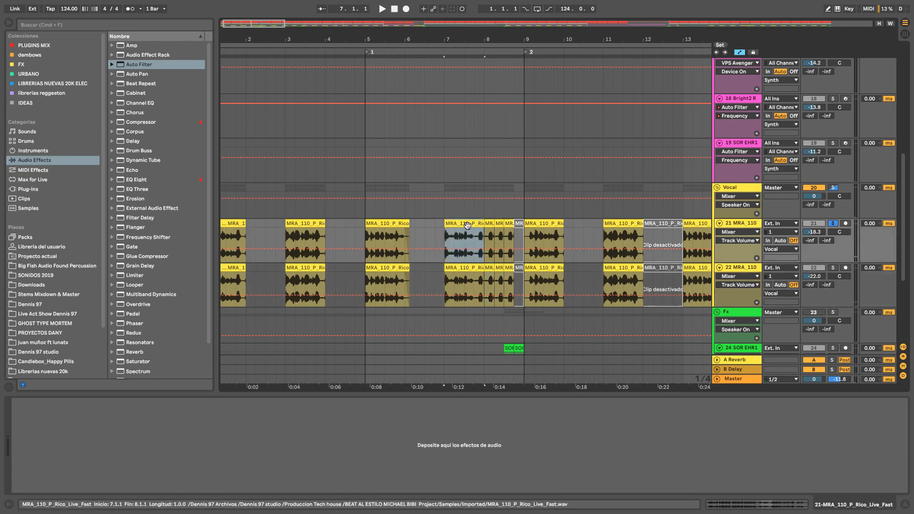
double_click(472, 224)
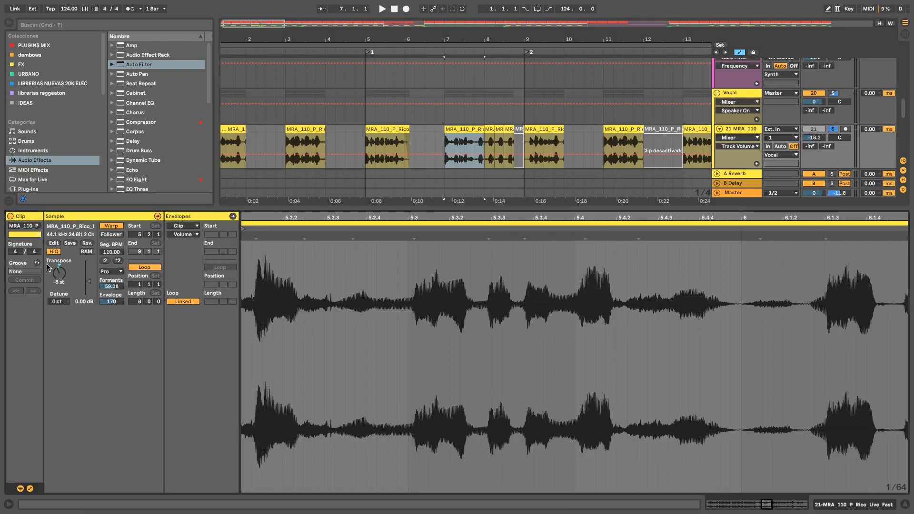
scroll(474, 105, "down", 1)
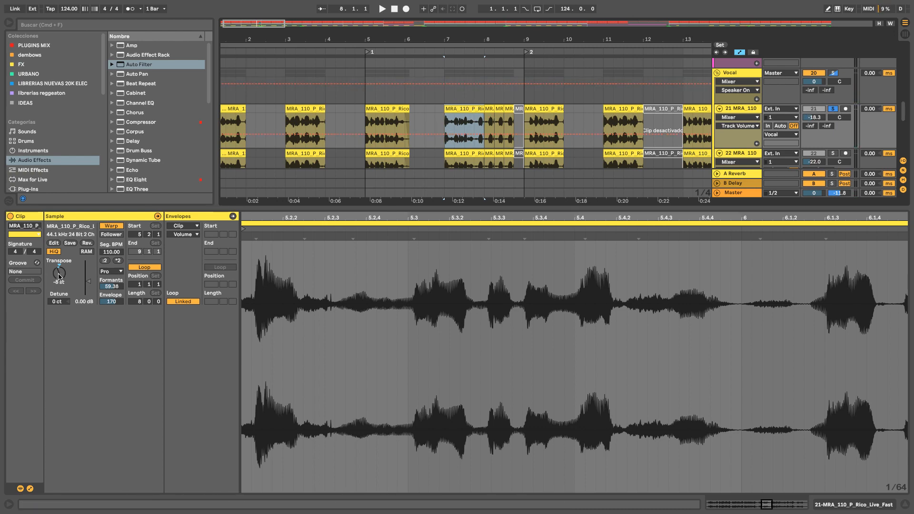
Step: Try the bar 7 vocal clip with Transpose at 0 st and Beats warp mode, and play it
left_click(59, 274)
key("Delete")
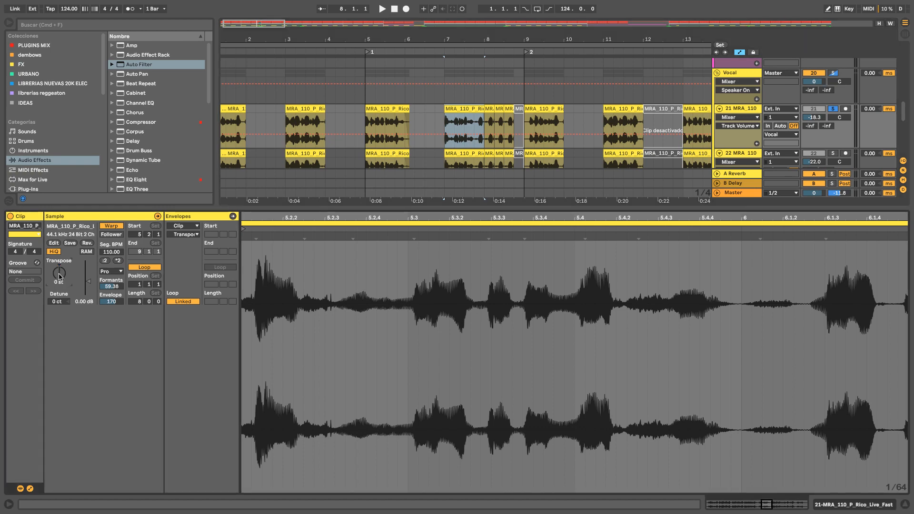
left_click(112, 274)
left_click(110, 274)
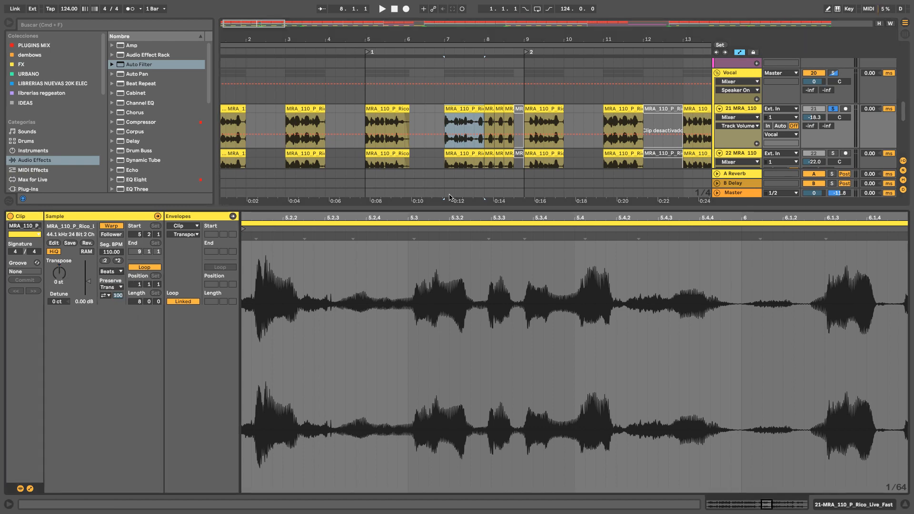
key("space")
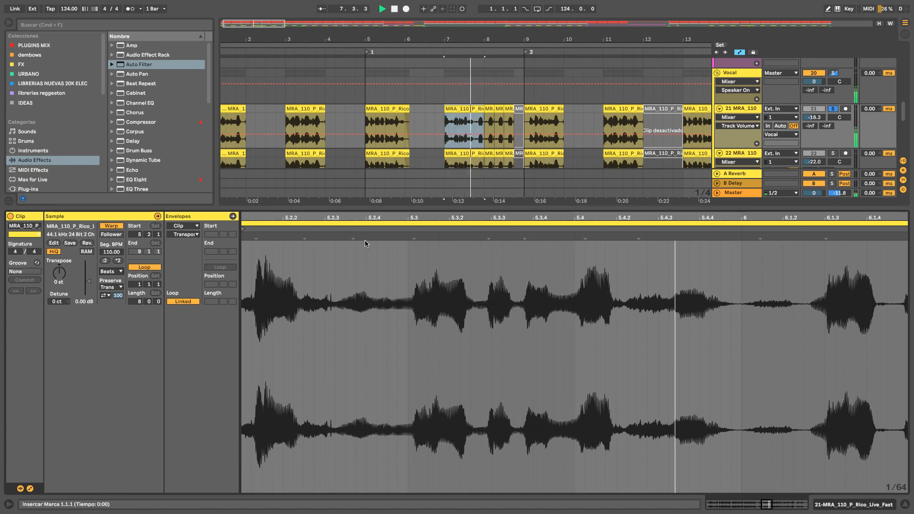
key("space")
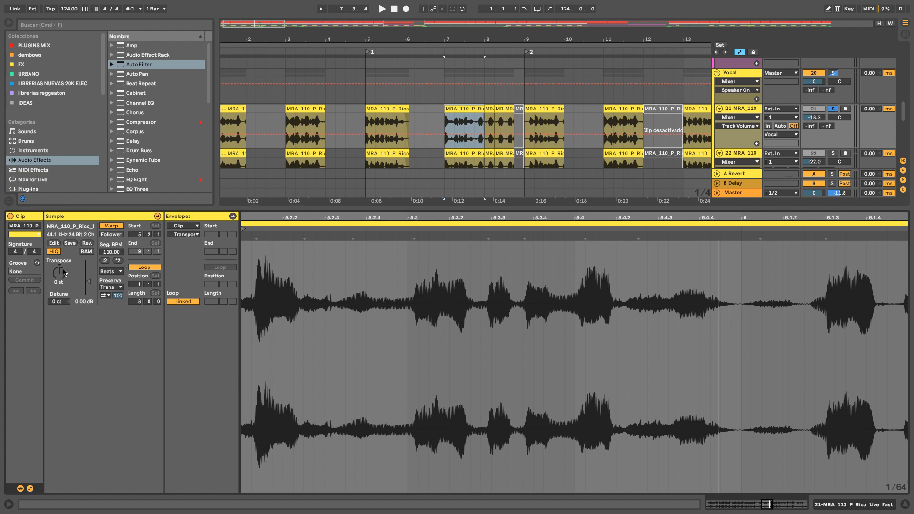
Step: Return the bar 7 clip to -8 st Transpose and Complex Pro warp mode, and play it
left_click_drag(63, 272, 86, 281)
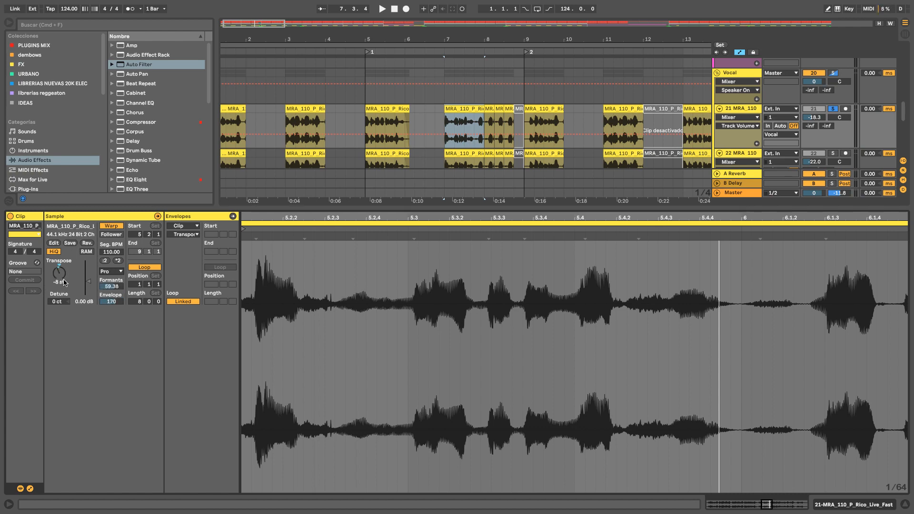
key("space")
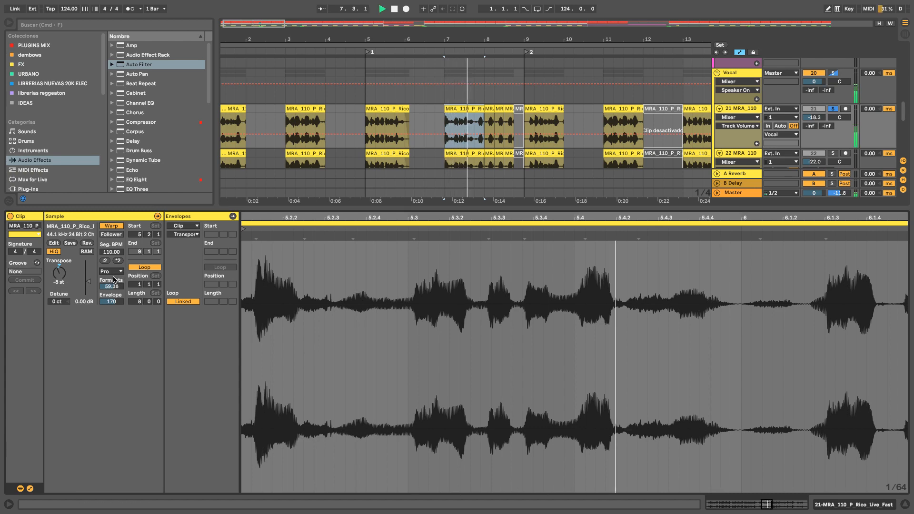
left_click(113, 272)
left_click(119, 321)
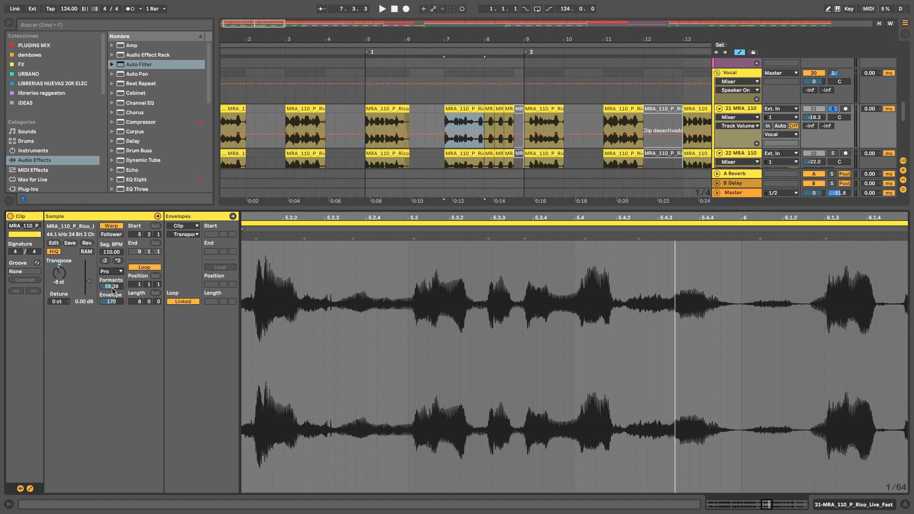
Step: Play the bar 7 vocal clip while adjusting its Formants to 33.59
key("space")
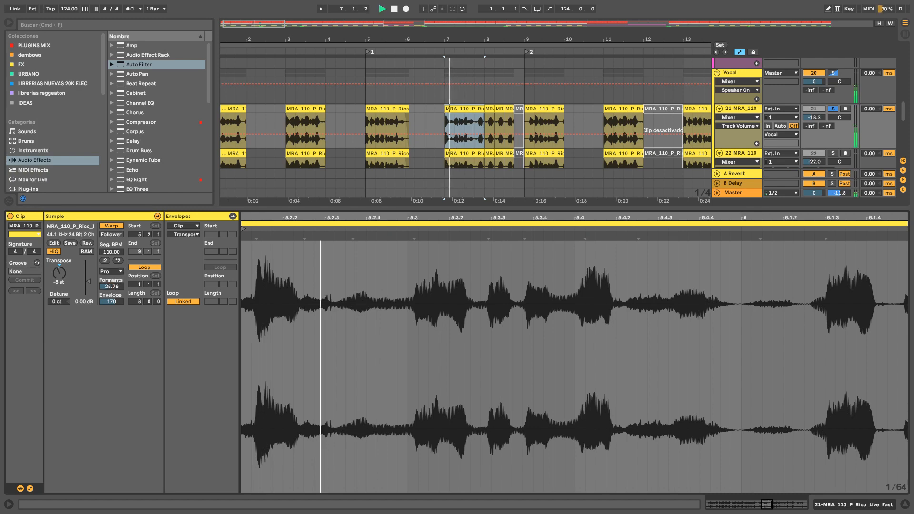
left_click_drag(113, 286, 113, 293)
key("space")
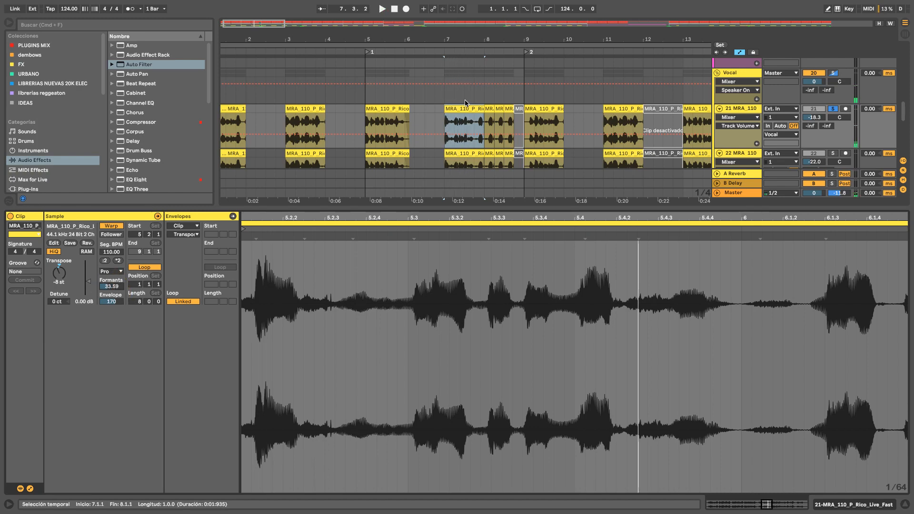
Step: Turn off track 21's solo and select the vocal clip at bar 5 on track 22
left_click(403, 129)
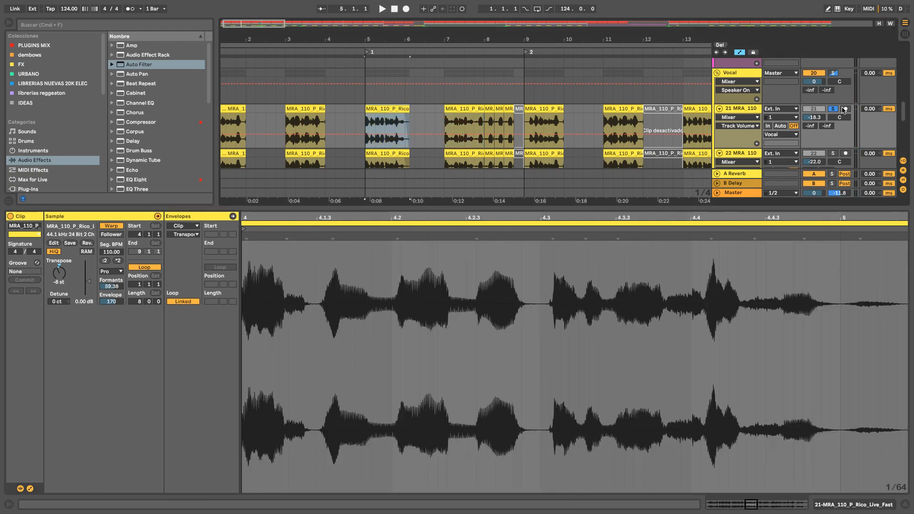
scroll(432, 154, "down", 2)
left_click(400, 128)
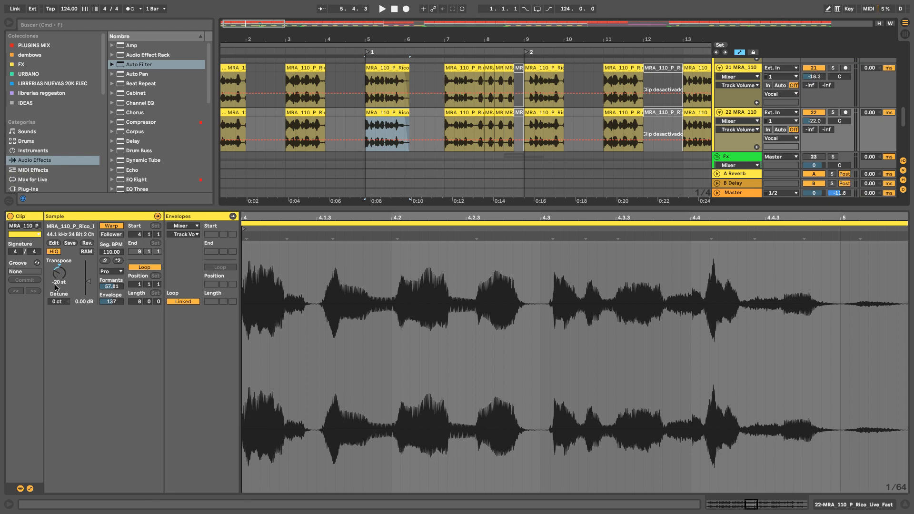
Step: Try -8 st Transpose on track 22's bar 5 clip, return it to -20 st and keep Complex Pro warp mode
left_click(63, 275)
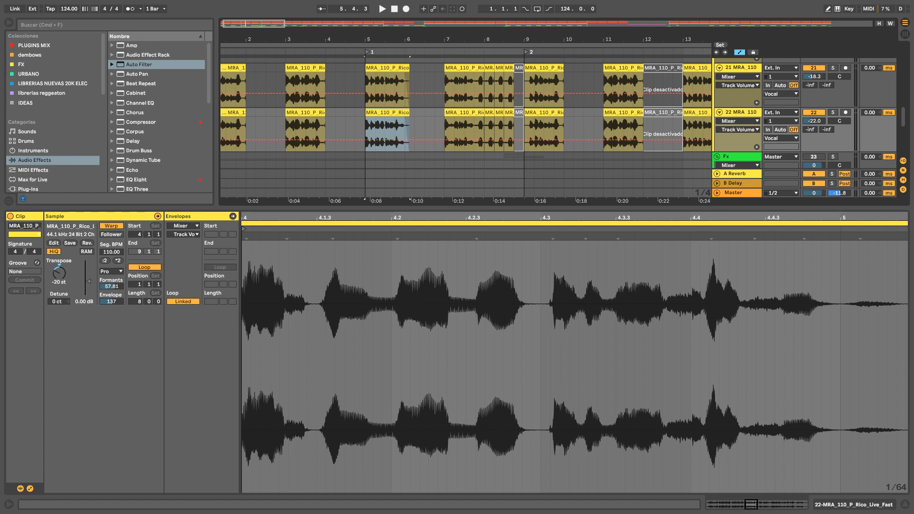
left_click(58, 277)
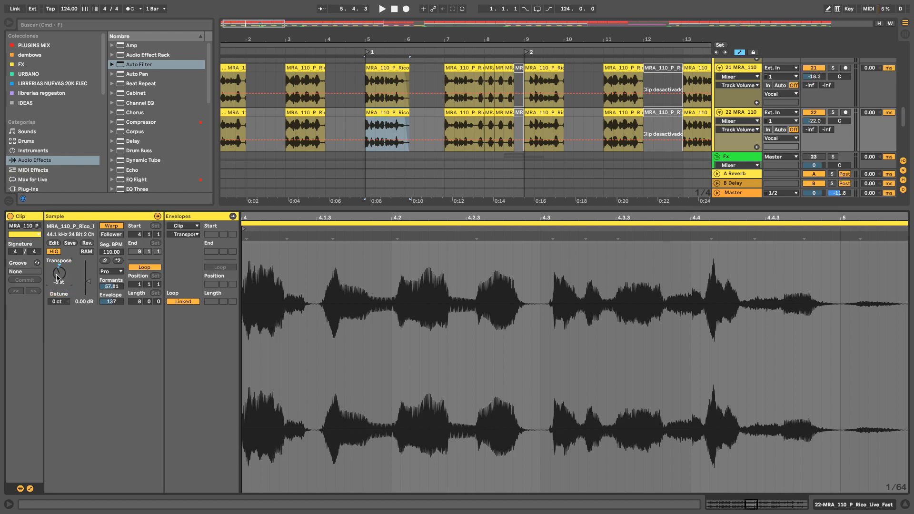
left_click(111, 272)
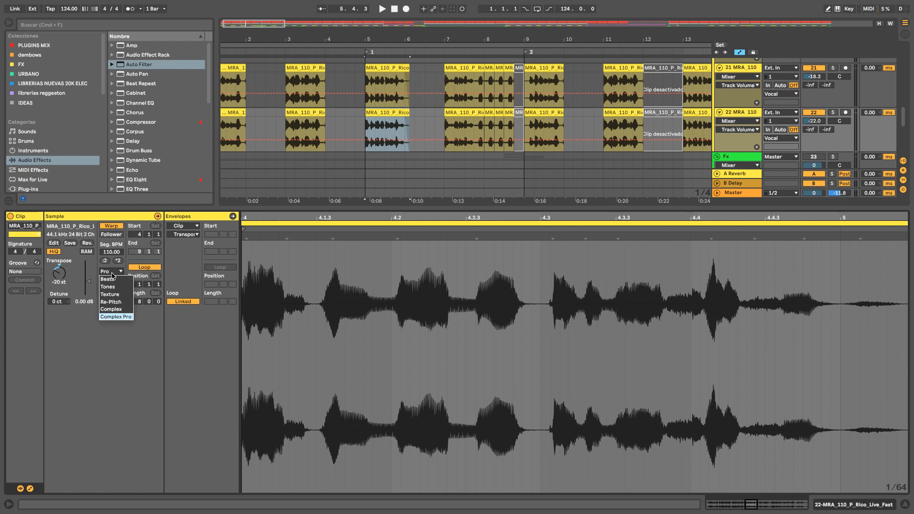
left_click(124, 317)
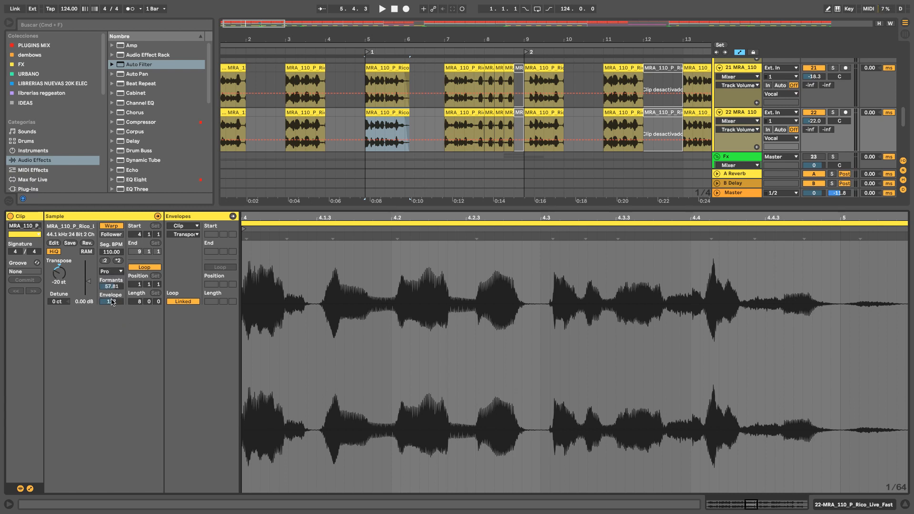
Step: Play the vocals from bar 5, stop and leave the Vocal group's solo turned off
key("space")
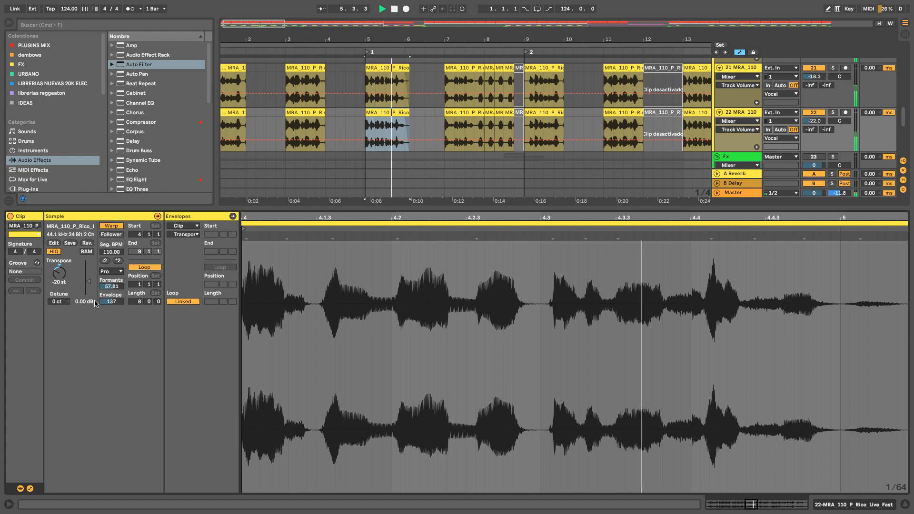
key("space")
scroll(810, 119, "up", 2)
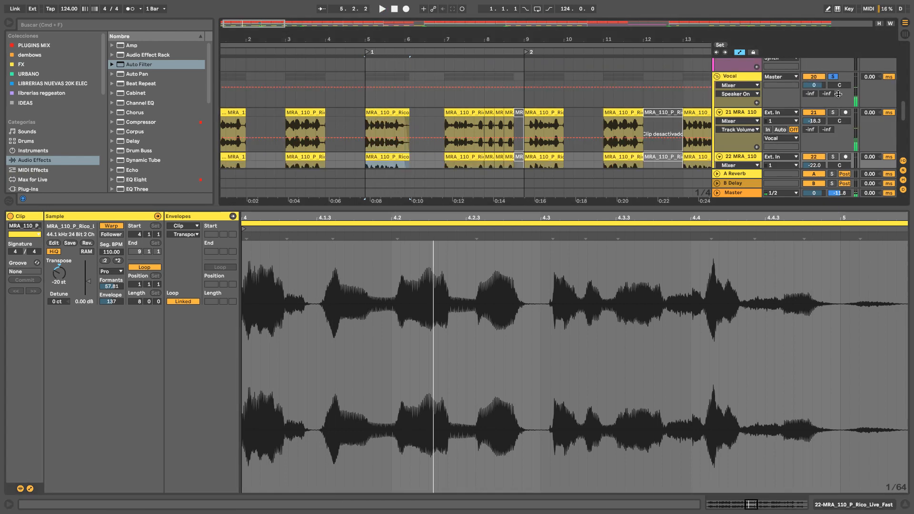
left_click(833, 81)
left_click(835, 82)
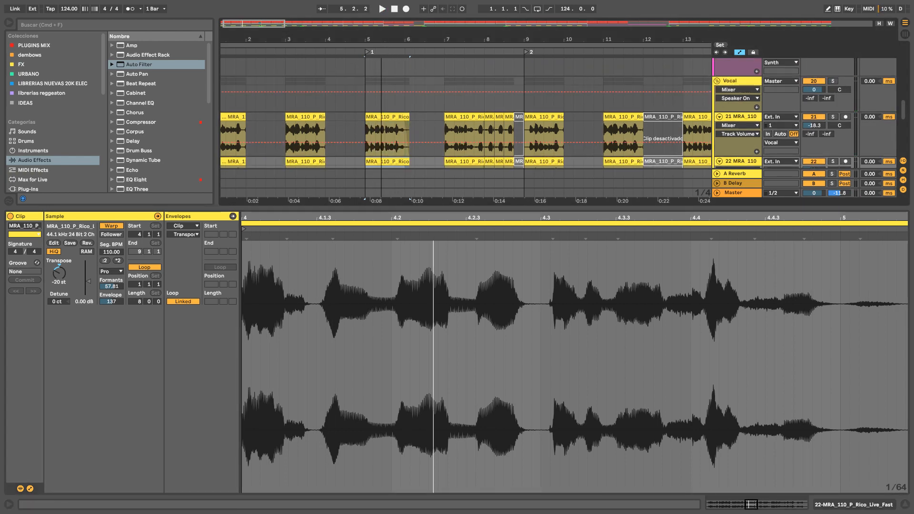
Step: Select the clip at bar 3 on track 21 and play the full mix from there
left_click_drag(384, 43, 331, 40)
left_click(284, 117)
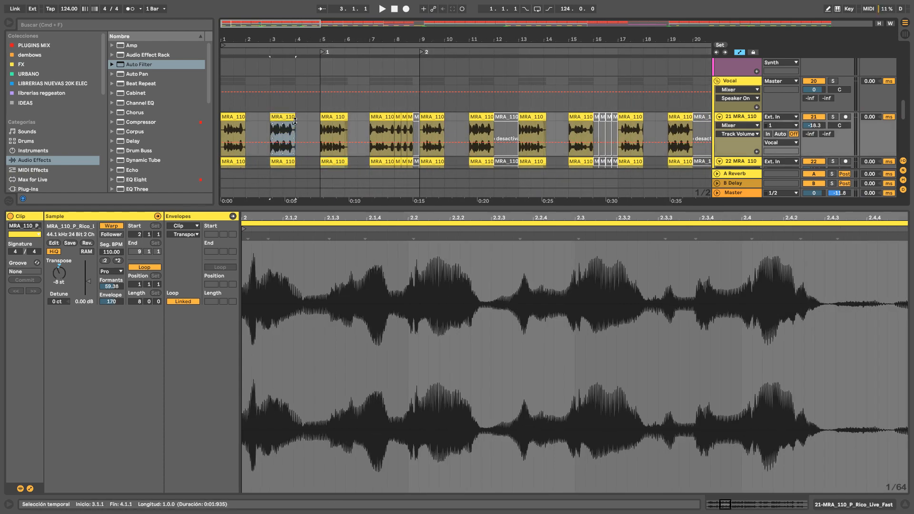
key("space")
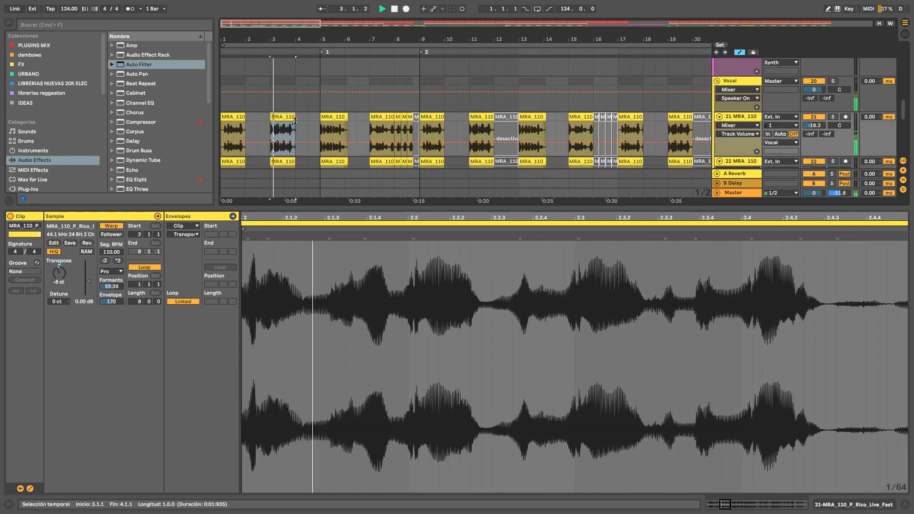
left_click(390, 125)
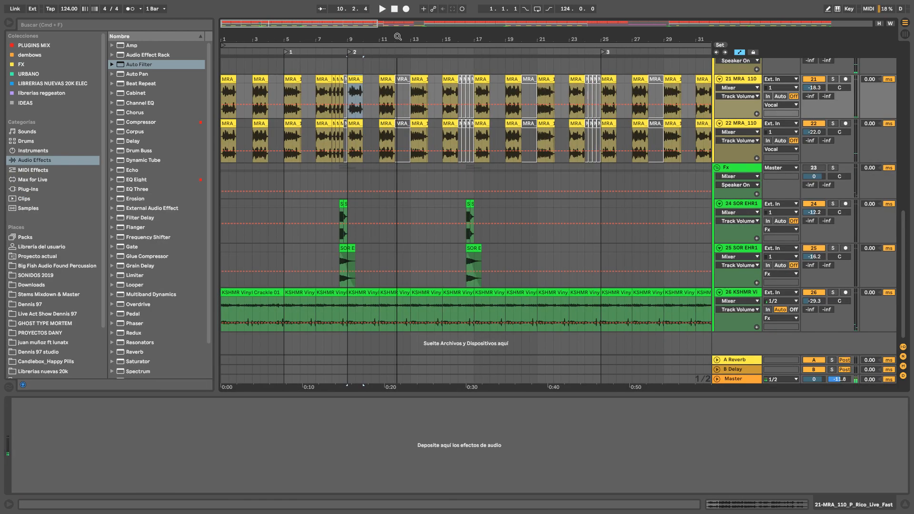
Step: Solo the Fx group and place the insert marker at 8.3.1 on track 24
key("minus")
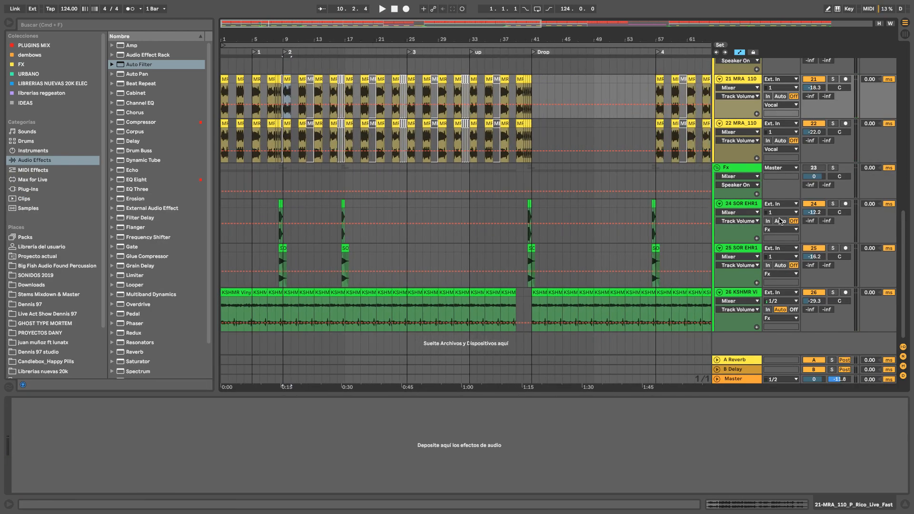
left_click(833, 168)
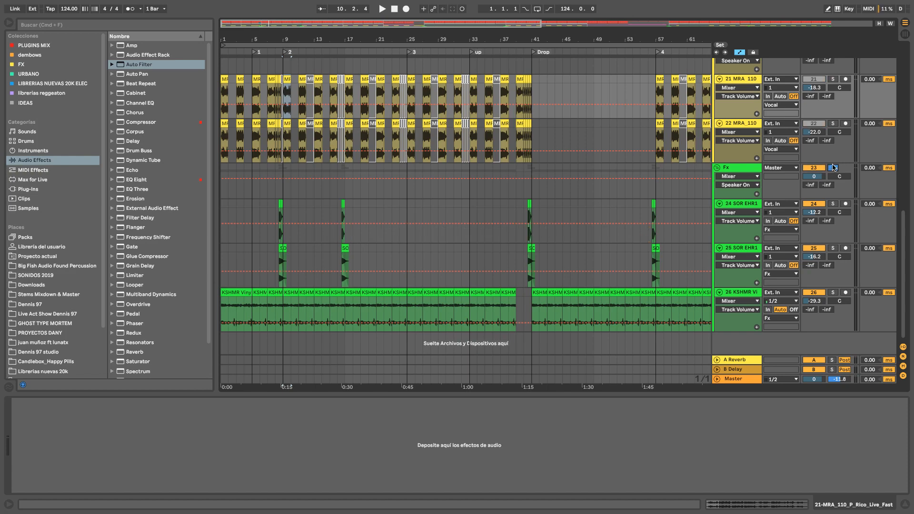
left_click_drag(279, 44, 532, 244)
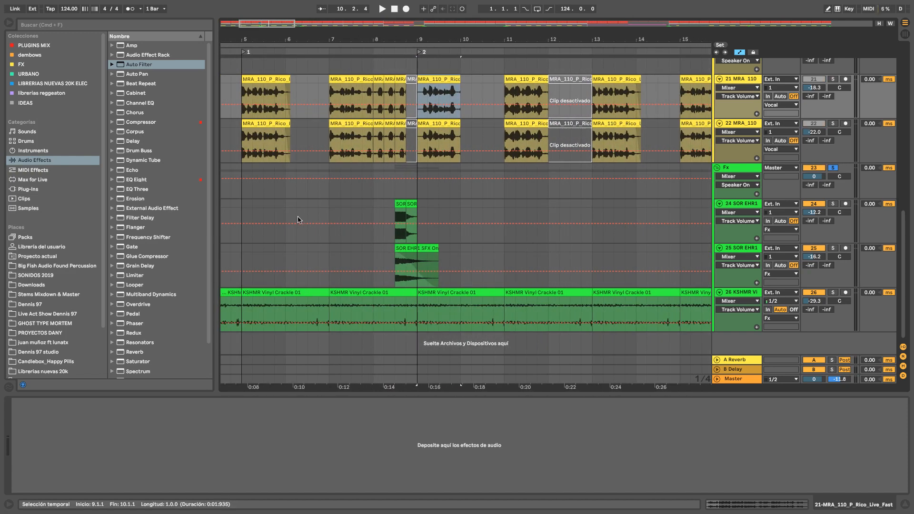
left_click(389, 209)
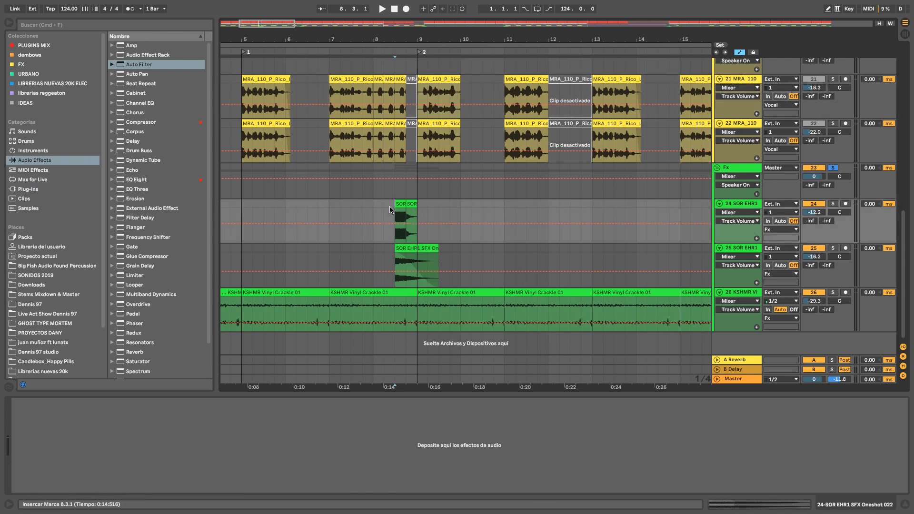
Step: Solo track 24 and play its first one-shot clip from 8.3.1
key("s")
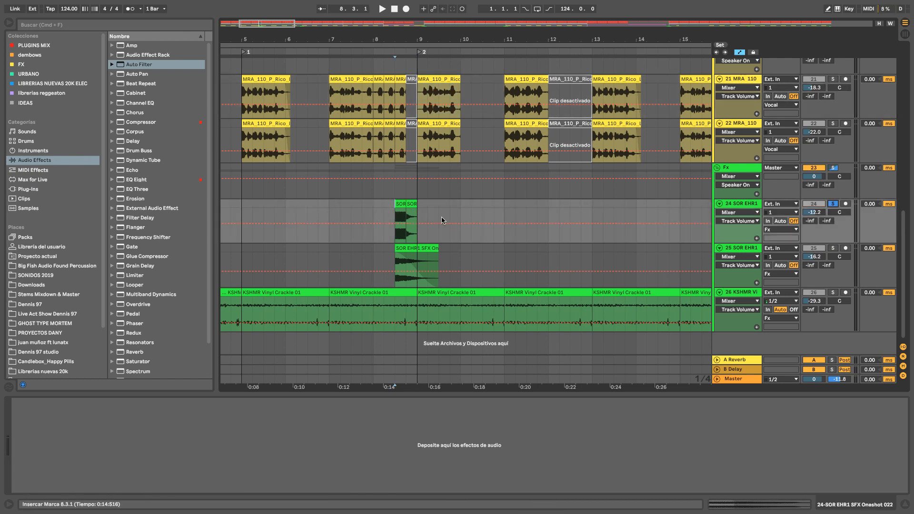
left_click(402, 215)
key("space")
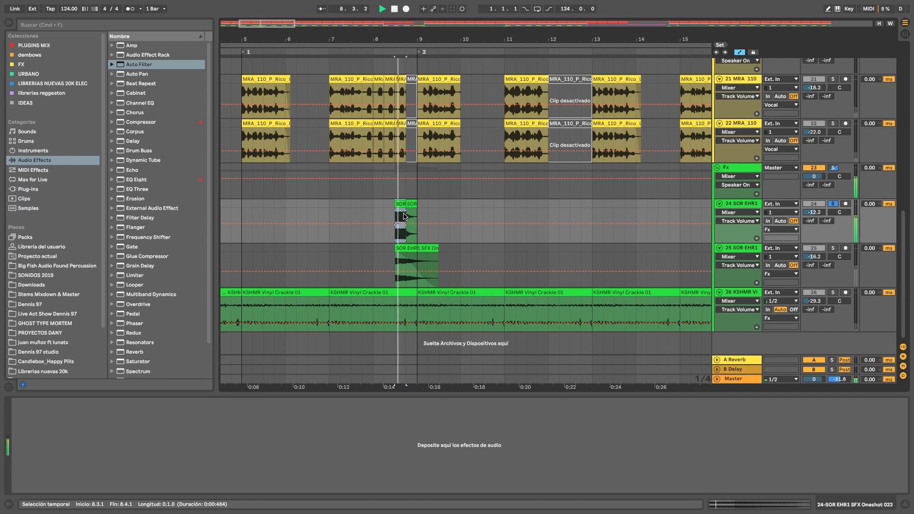
key("space")
Step: Play track 24's second one-shot clip at 8.4.1 and compare it with the clip at 8.3.1
left_click(412, 211)
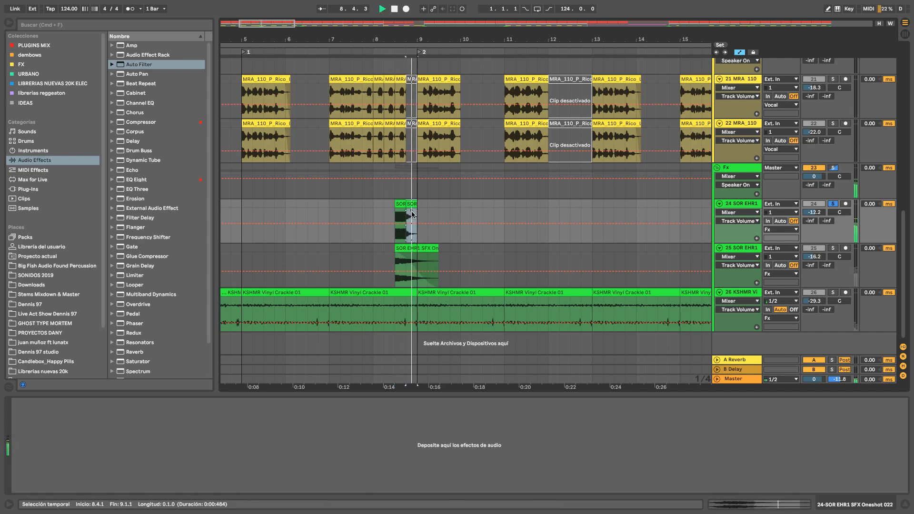
left_click(412, 205)
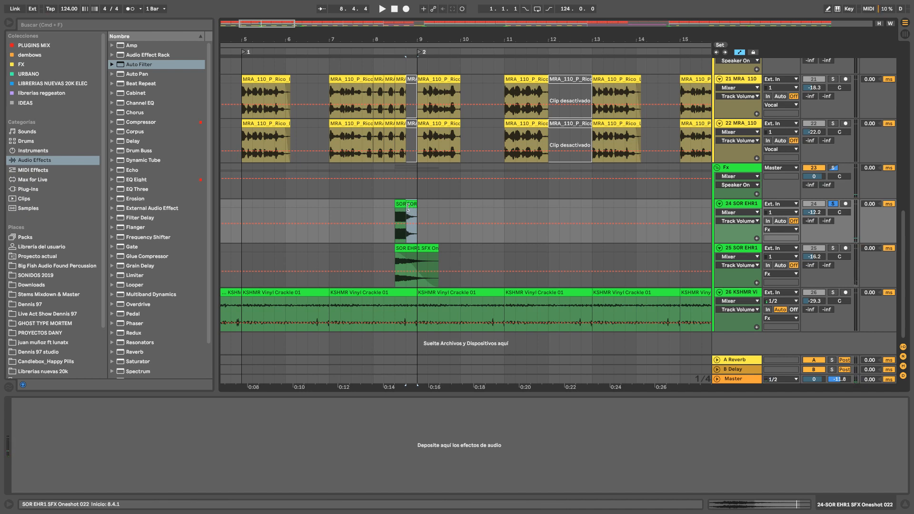
left_click(407, 208)
key("space")
key("space")
left_click(414, 204)
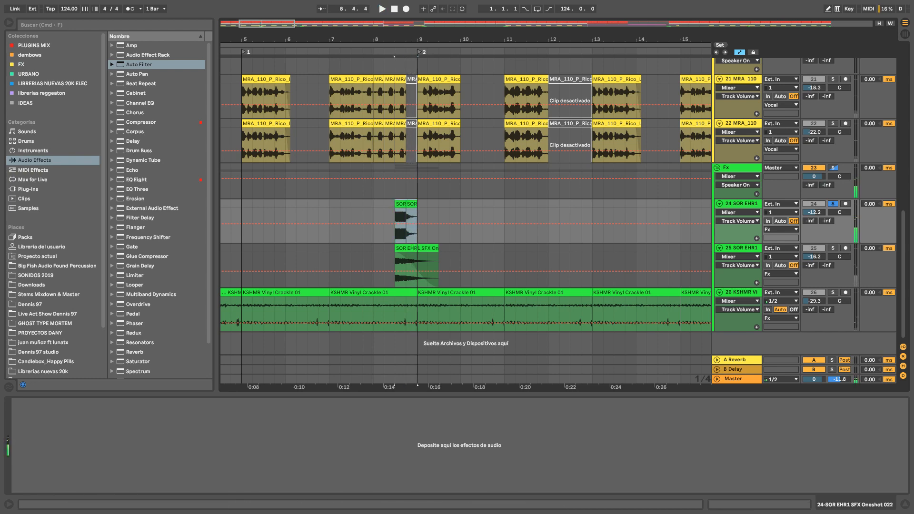
scroll(410, 204, "up", 3)
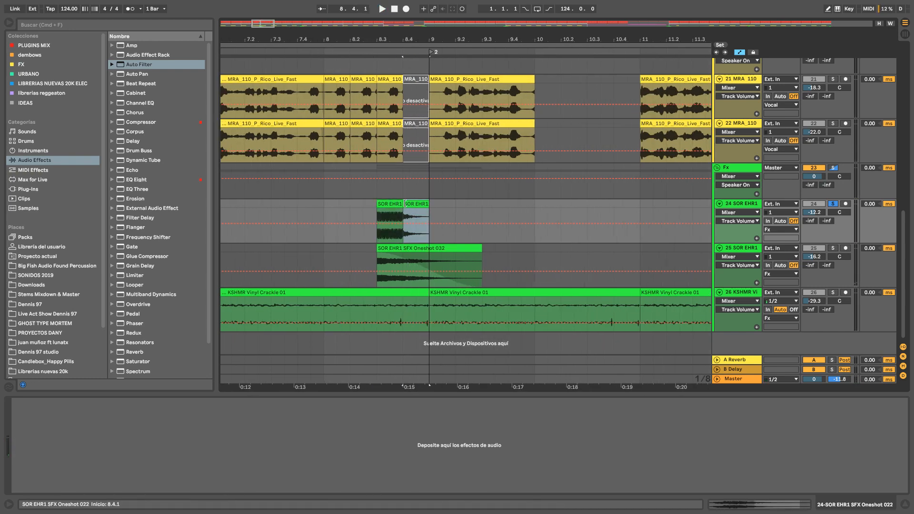
left_click(393, 206)
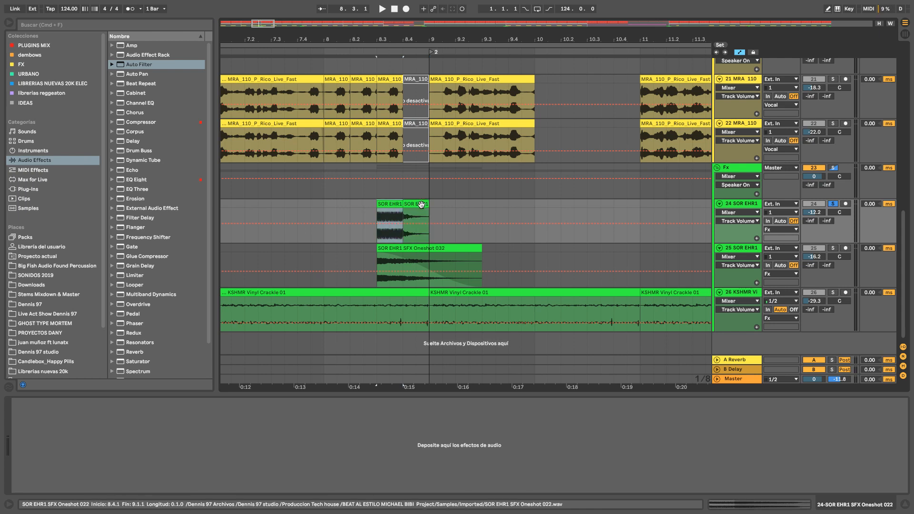
Step: Select the one-shot clip at 8.3.1 on track 25, solo the track and play the clip
left_click(472, 267)
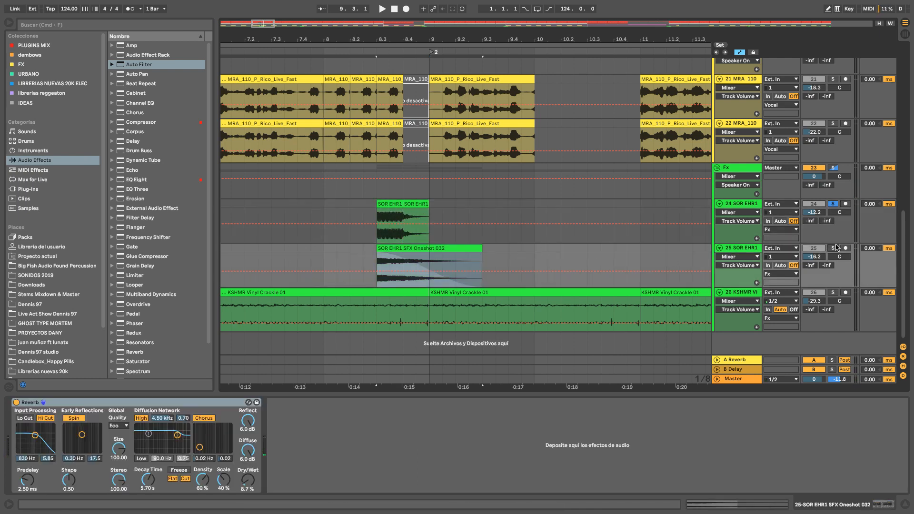
left_click(835, 248)
key("space")
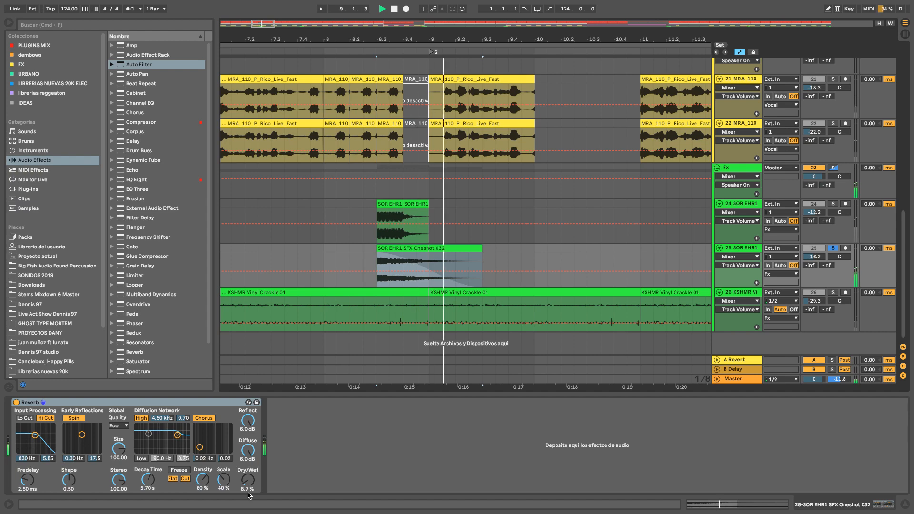
Step: Place the insert marker at 8.1.1 on track 24, turn off the solos and play the full mix from there
key("minus")
key("minus")
key("minus")
key("minus")
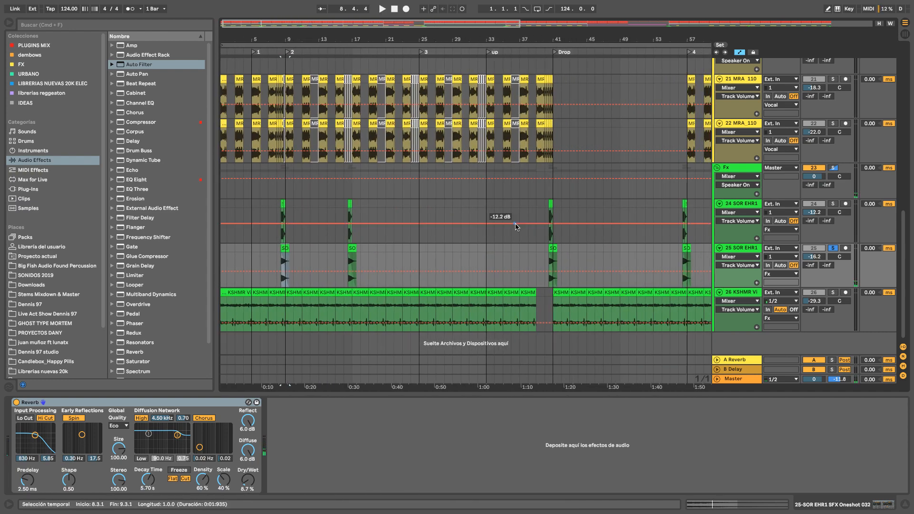
key("plus")
left_click(303, 203)
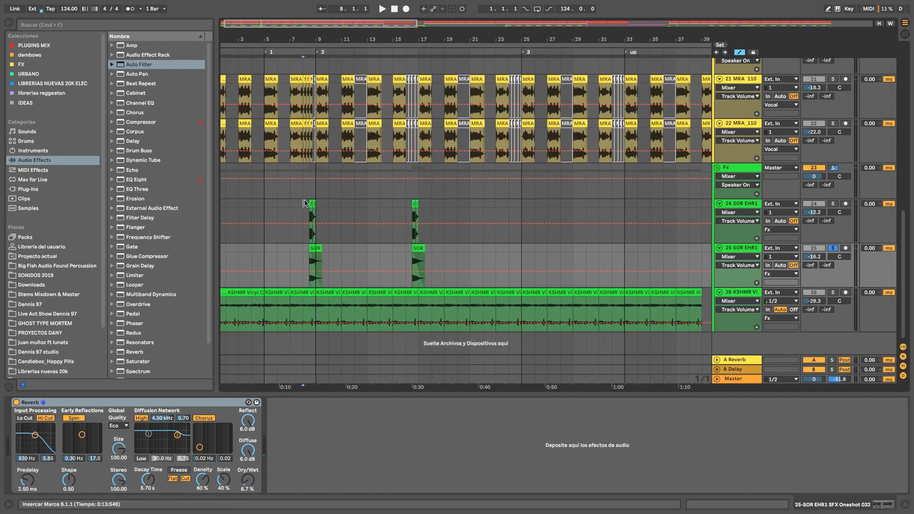
left_click(834, 248)
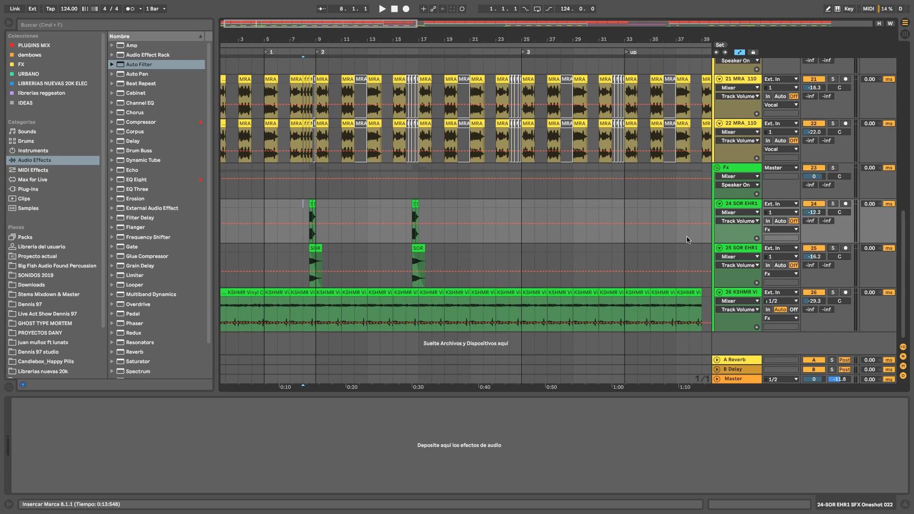
key("space")
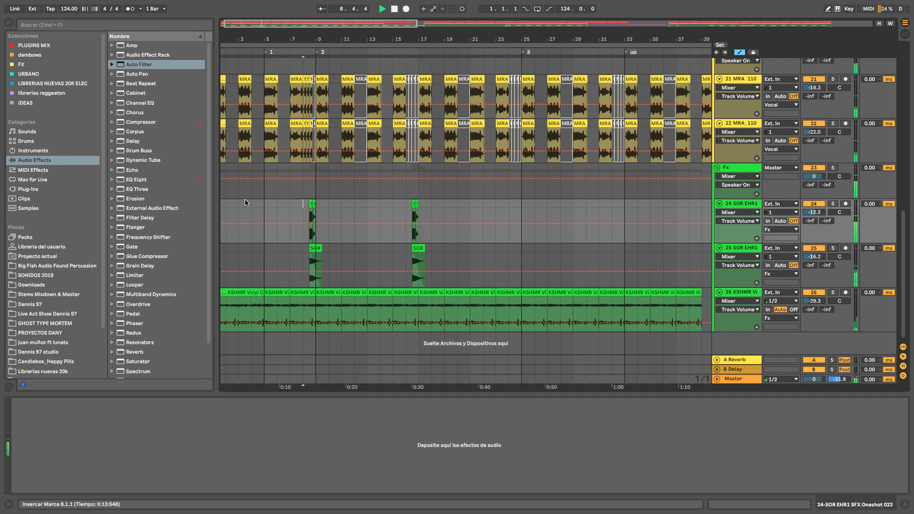
key("space")
Step: Play the full mix from 16.1.1 through the second pair of effect one-shots, then stop
left_click(406, 207)
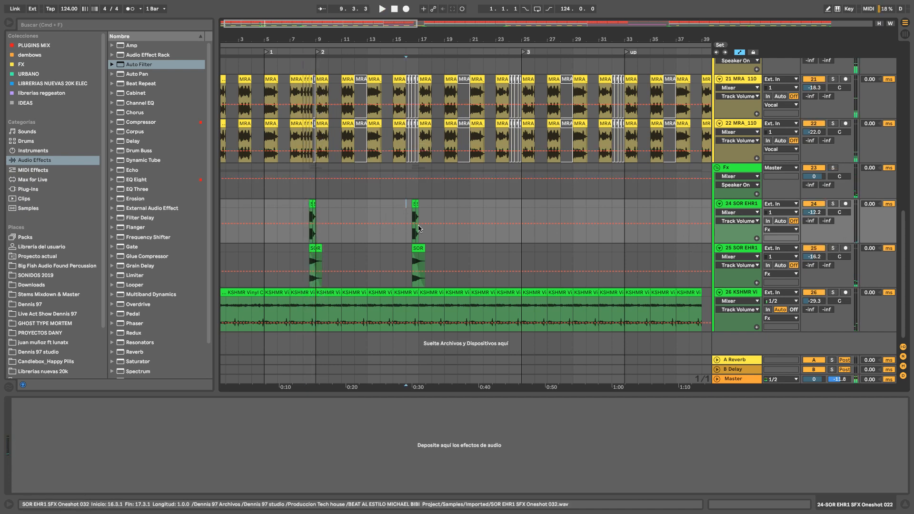
key("space")
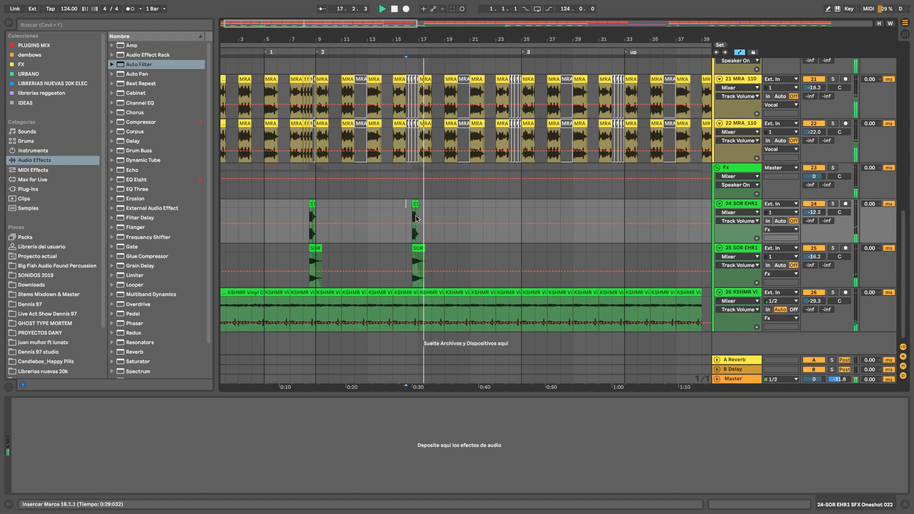
key("space")
Step: Solo track 26 and play its first vinyl crackle clip from bar 1
key("minus")
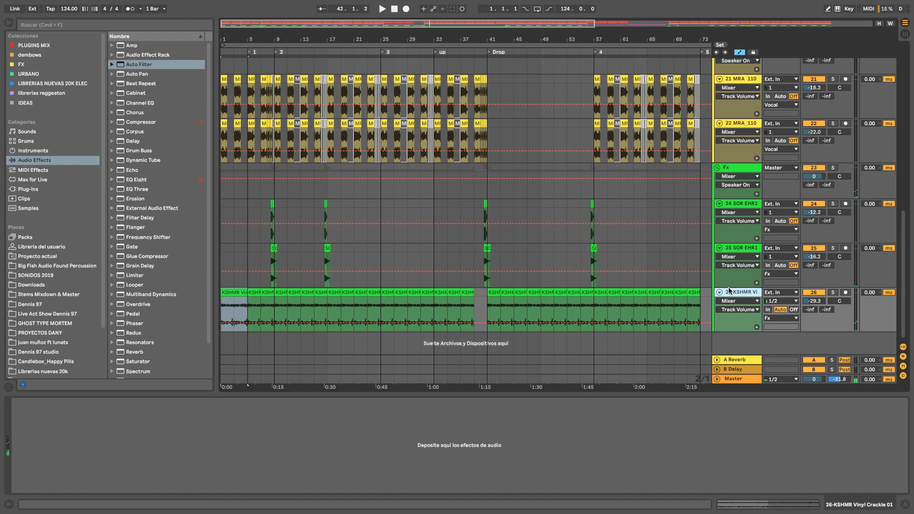
left_click(833, 293)
left_click(225, 300)
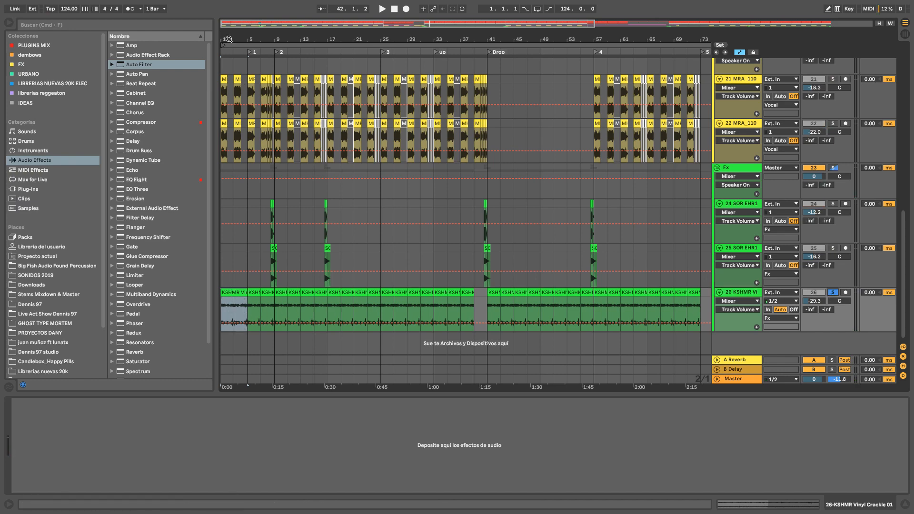
key("z")
key("minus")
key("space")
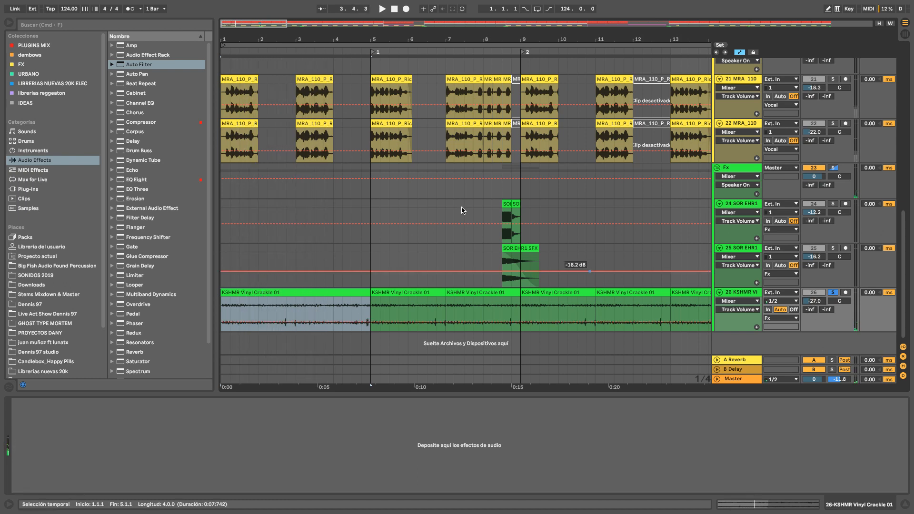
Step: Turn off track 26's solo and fold all the group tracks to show the whole arrangement
key("minus")
key("minus")
key("minus")
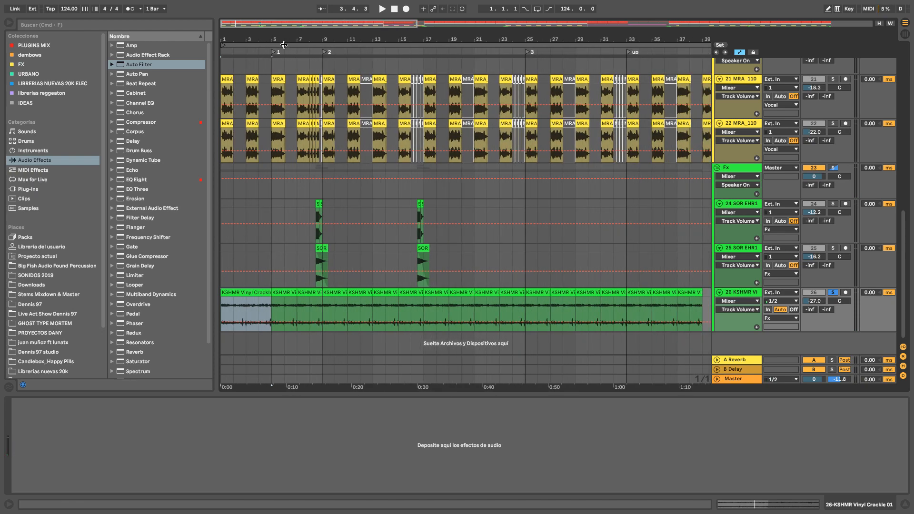
key("minus")
key("minus")
key("minus")
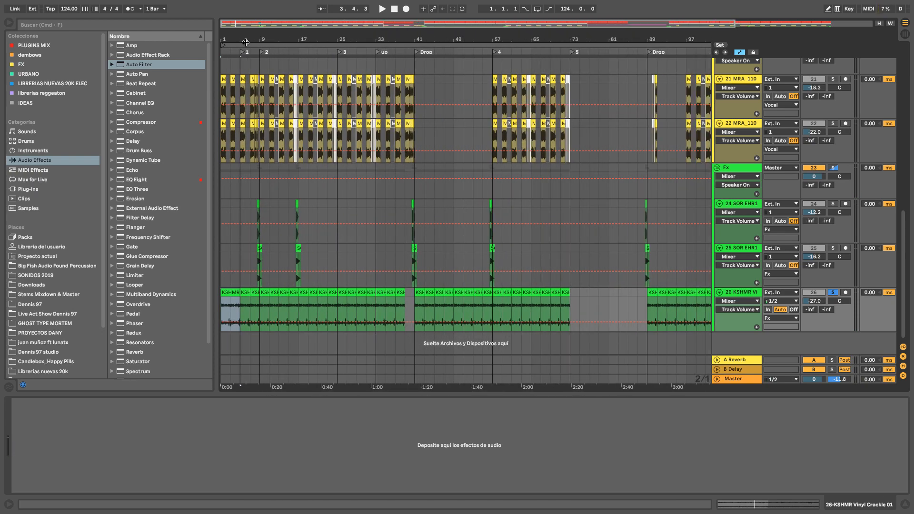
key("minus")
scroll(718, 217, "up", 3)
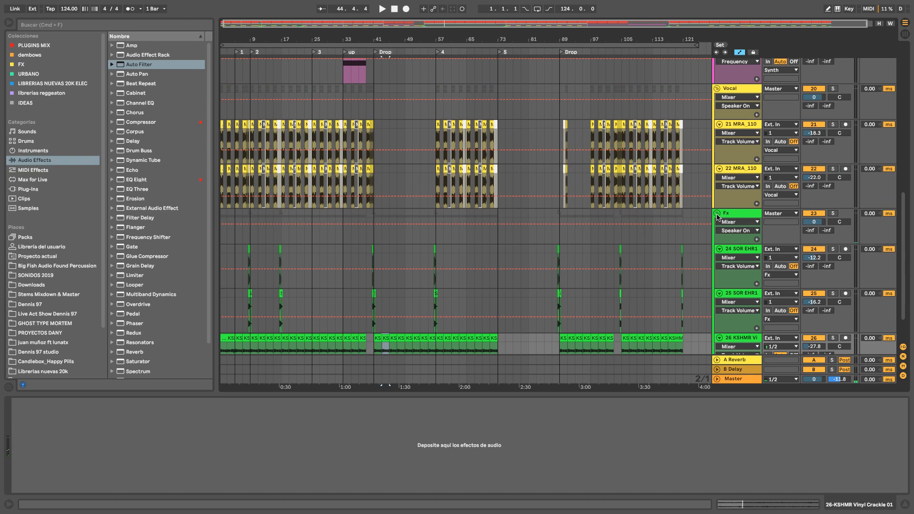
left_click(718, 215, "alt")
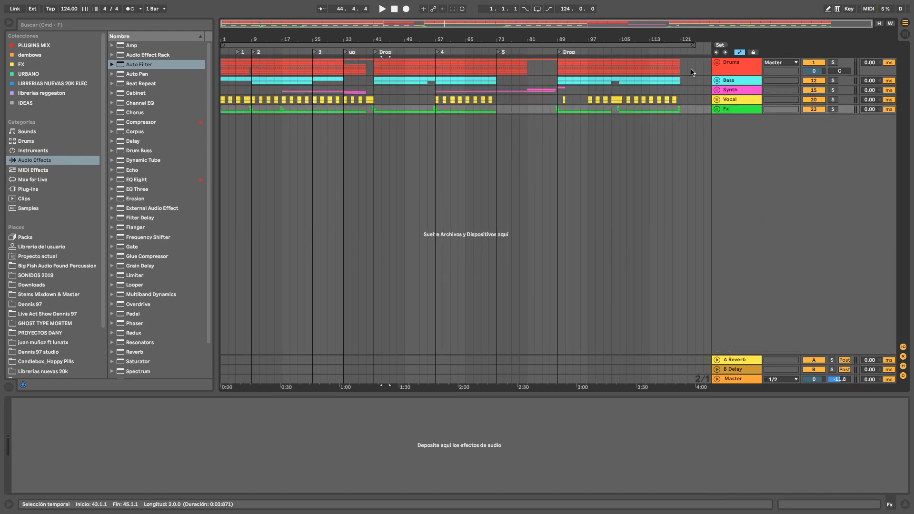